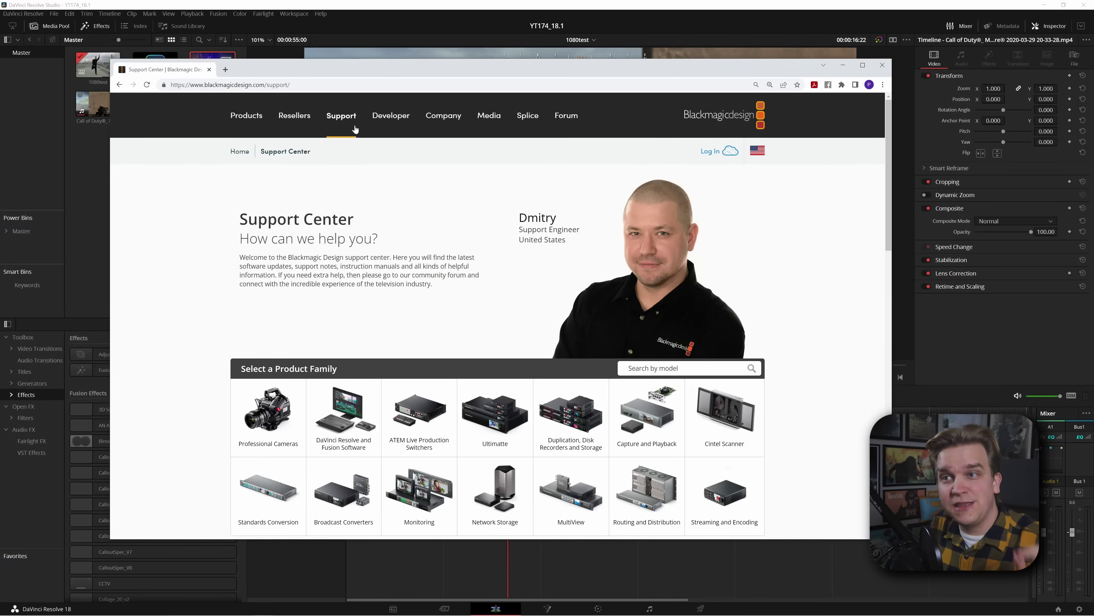
Scroll to Latest Downloads and open the DaVinci Resolve Studio 18.1 update's release notes
scroll(317, 317, "down", 6)
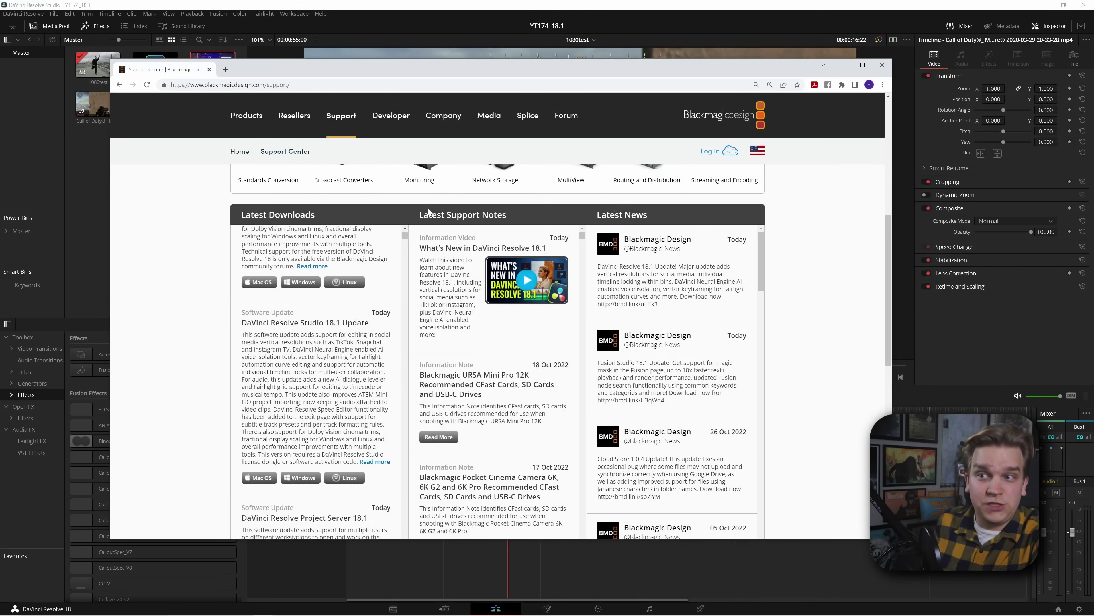
scroll(327, 388, "down", 2)
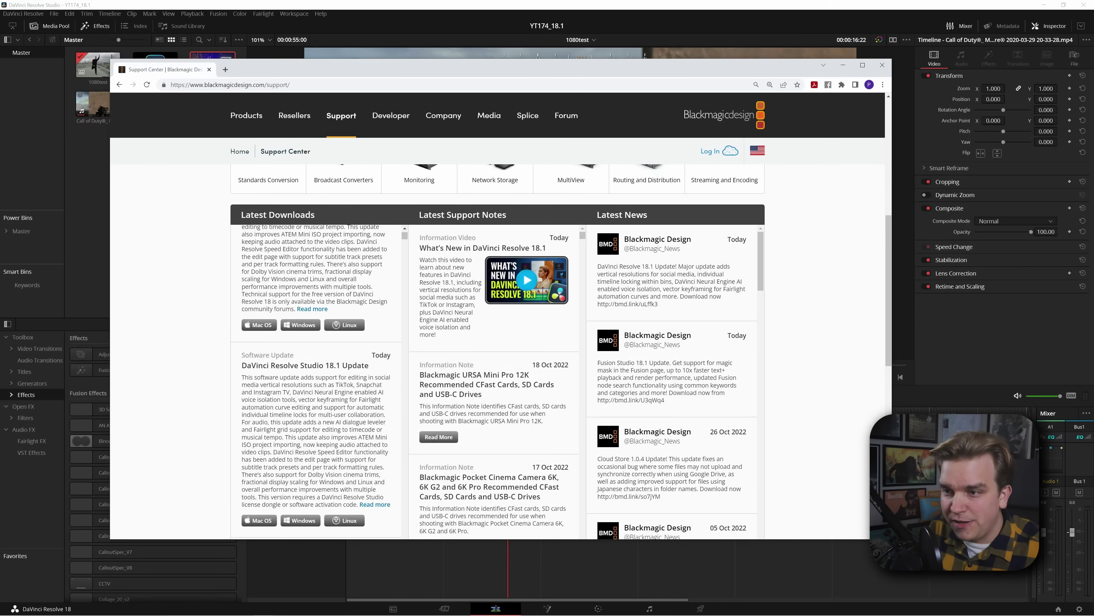
left_click(375, 505)
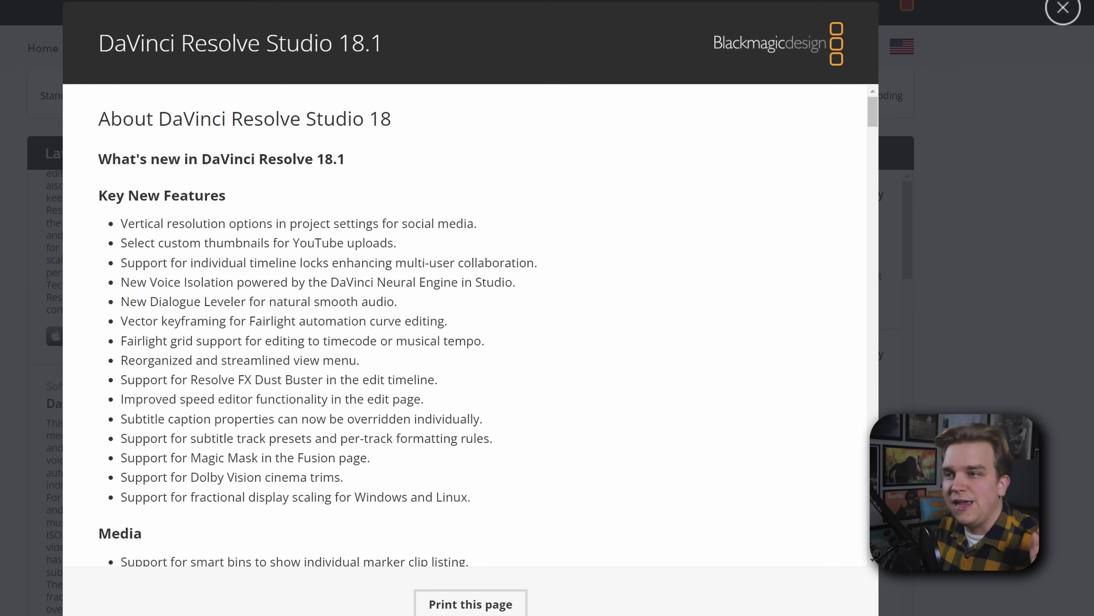
left_click_drag(437, 223, 211, 224)
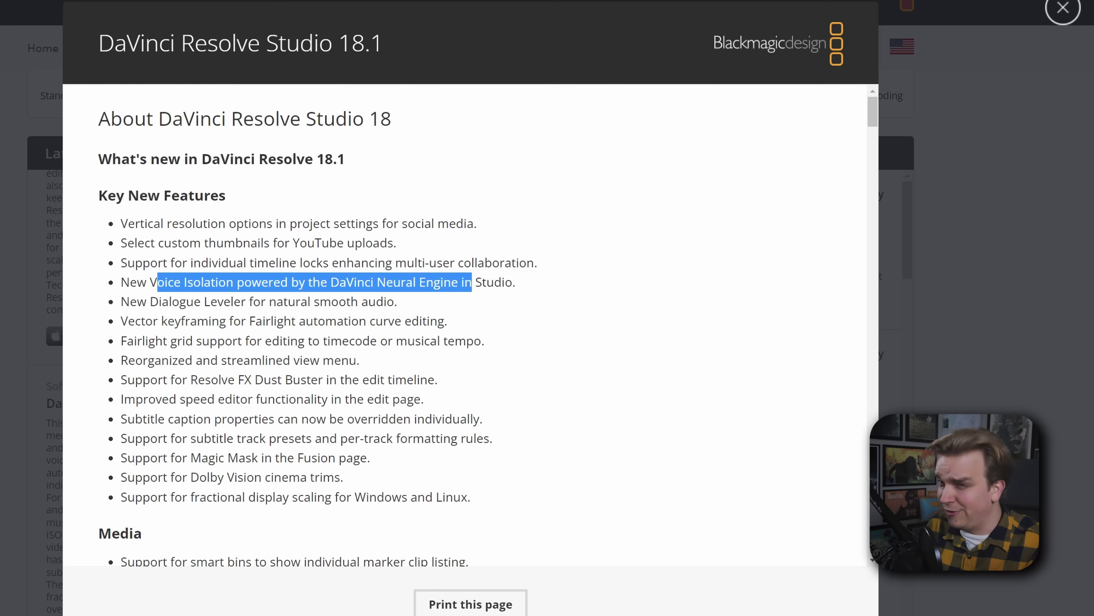
left_click_drag(137, 301, 240, 301)
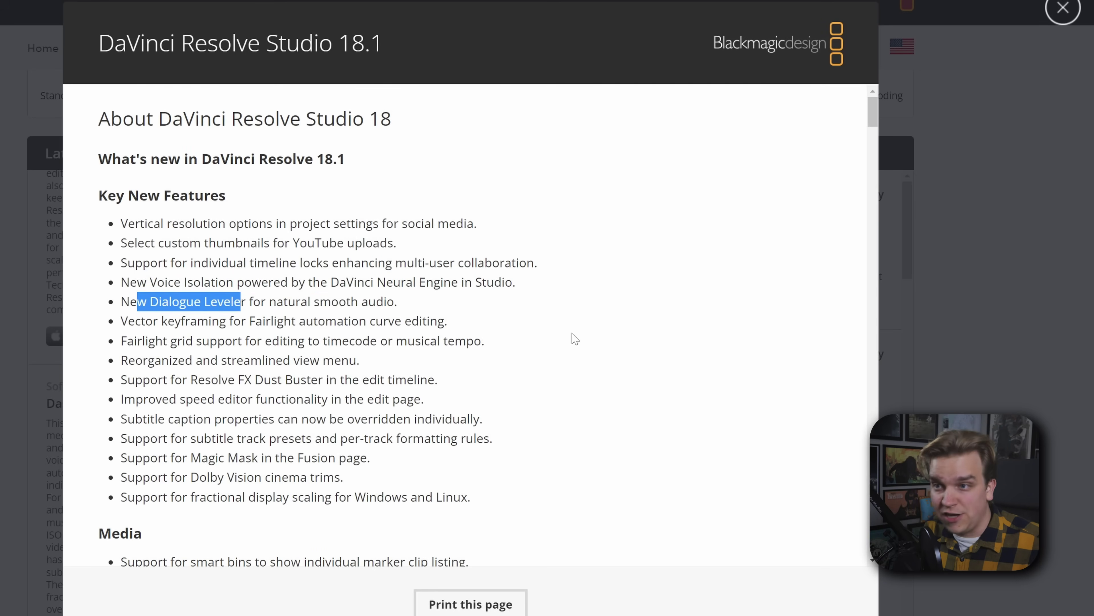
left_click_drag(141, 321, 348, 342)
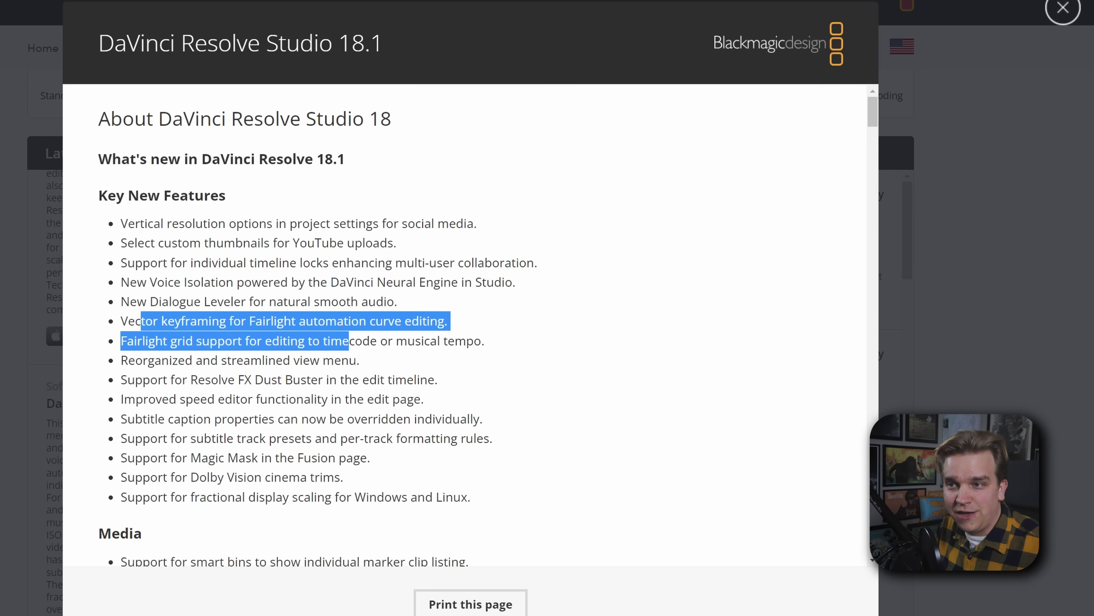
left_click(359, 355)
left_click_drag(388, 340, 266, 341)
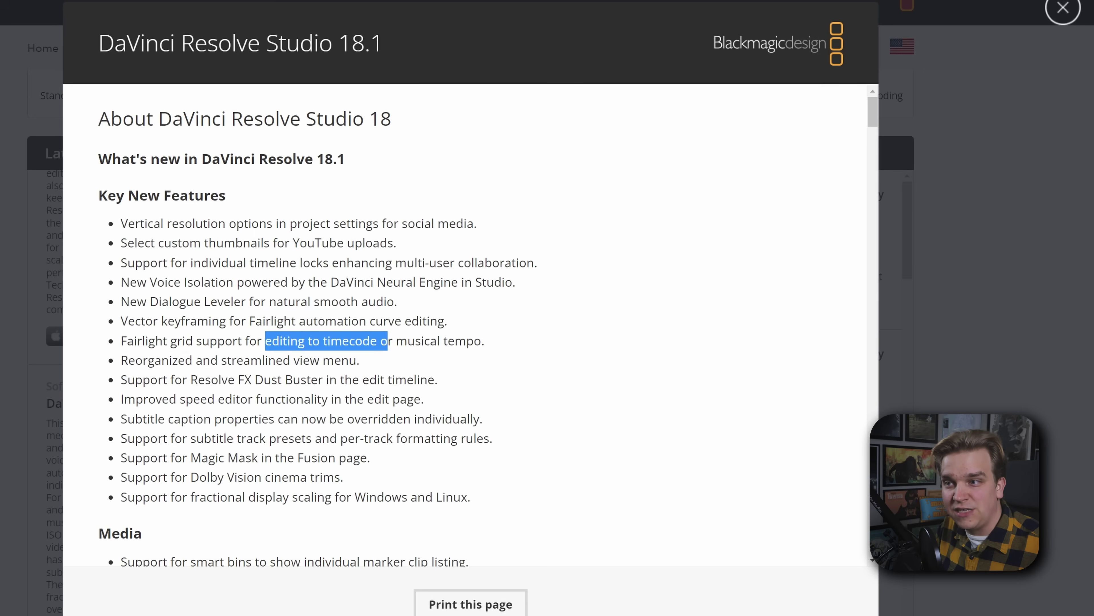
left_click_drag(467, 341, 407, 341)
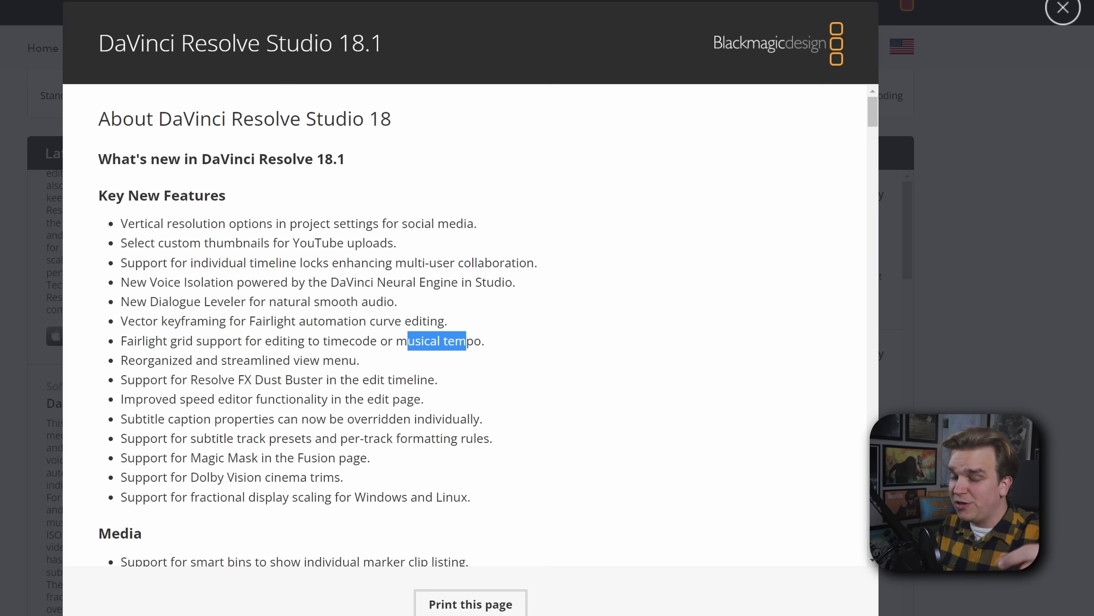
left_click_drag(154, 360, 238, 379)
left_click(238, 380)
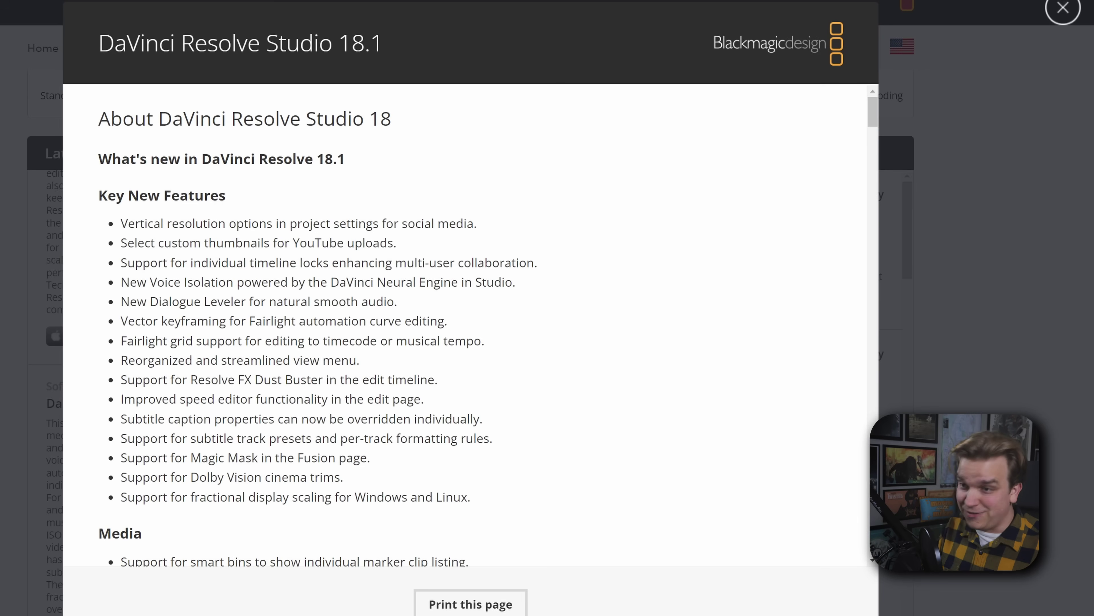
left_click_drag(150, 419, 458, 438)
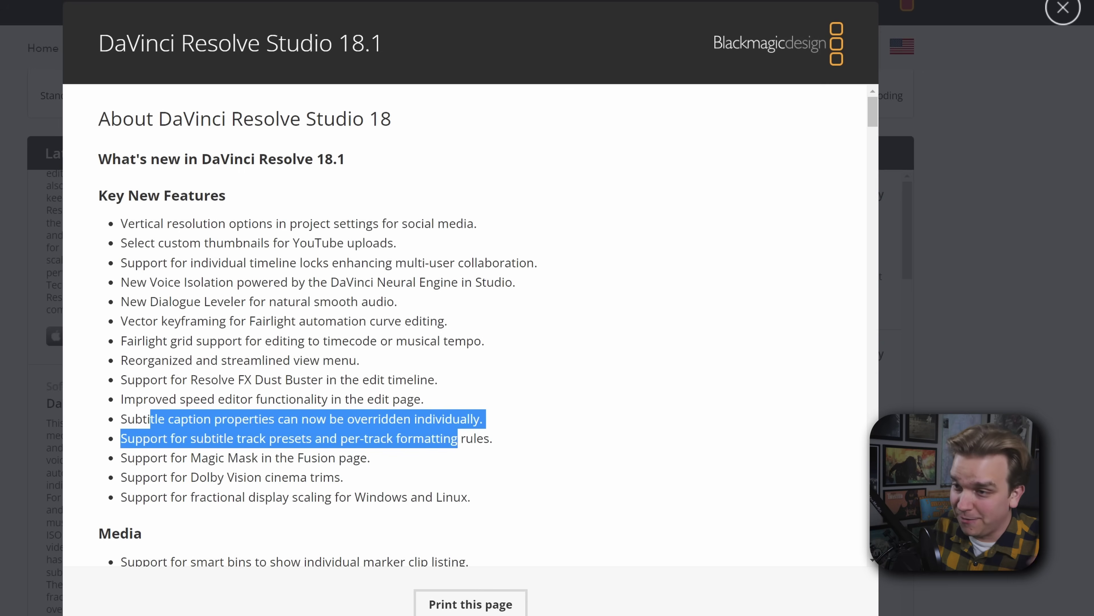
left_click_drag(200, 477, 254, 477)
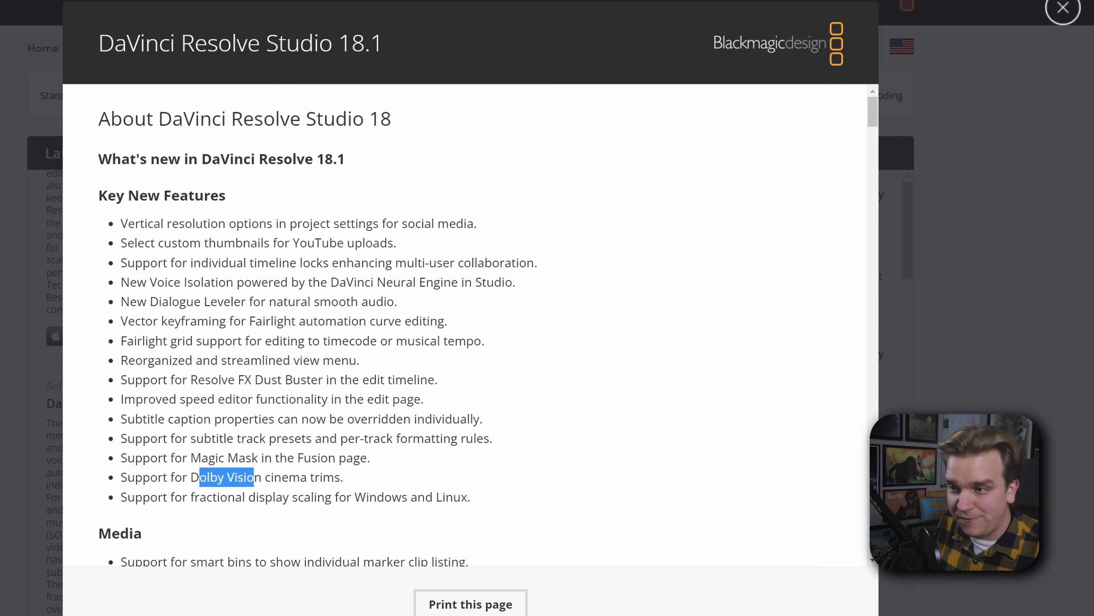
left_click_drag(143, 497, 256, 497)
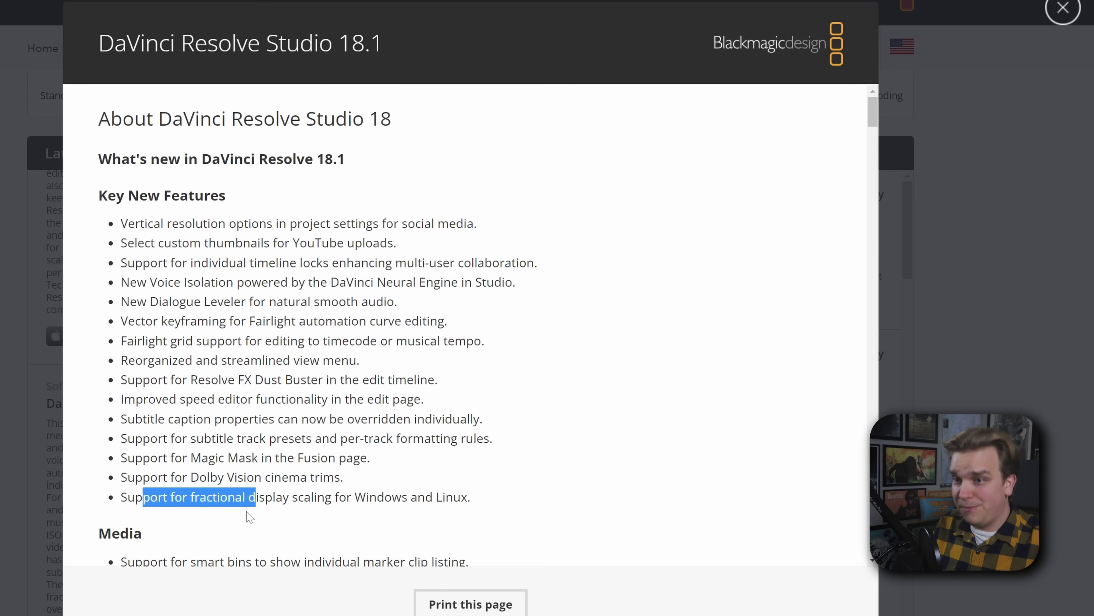
Read through the Edit and Fusion release notes and highlight the faster Text+ playback improvement
scroll(250, 516, "down", 10)
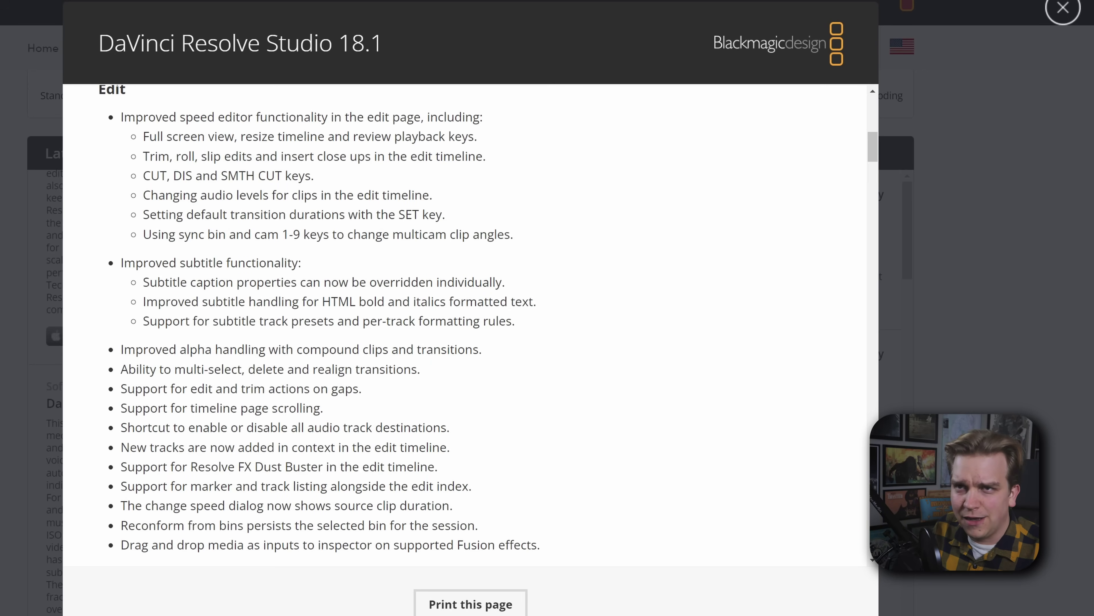
scroll(470, 326, "up", 8)
scroll(469, 326, "down", 6)
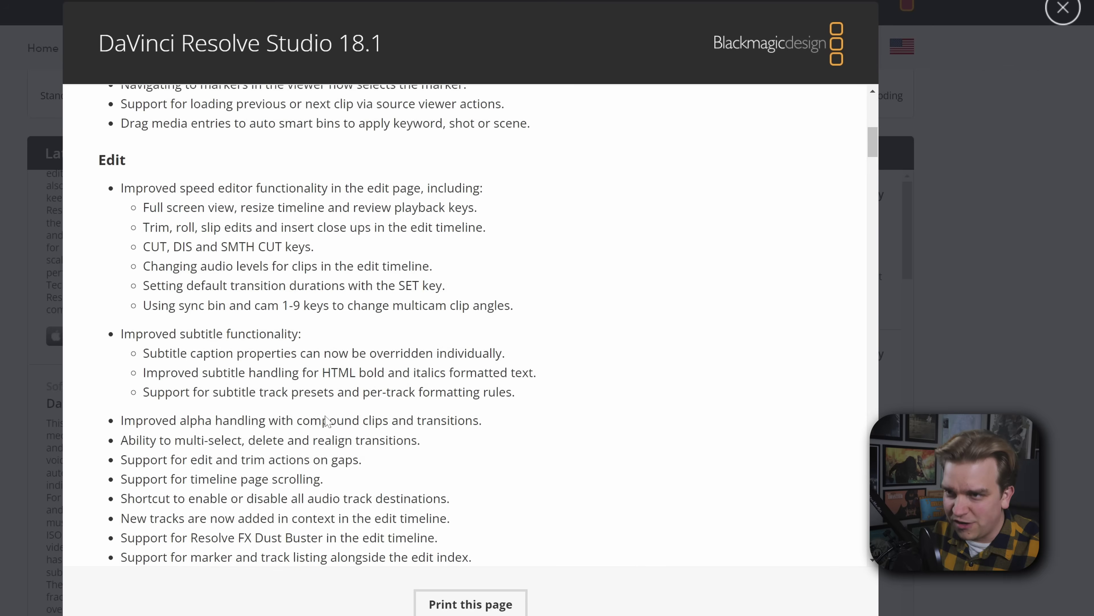
scroll(470, 326, "up", 3)
scroll(470, 326, "down", 12)
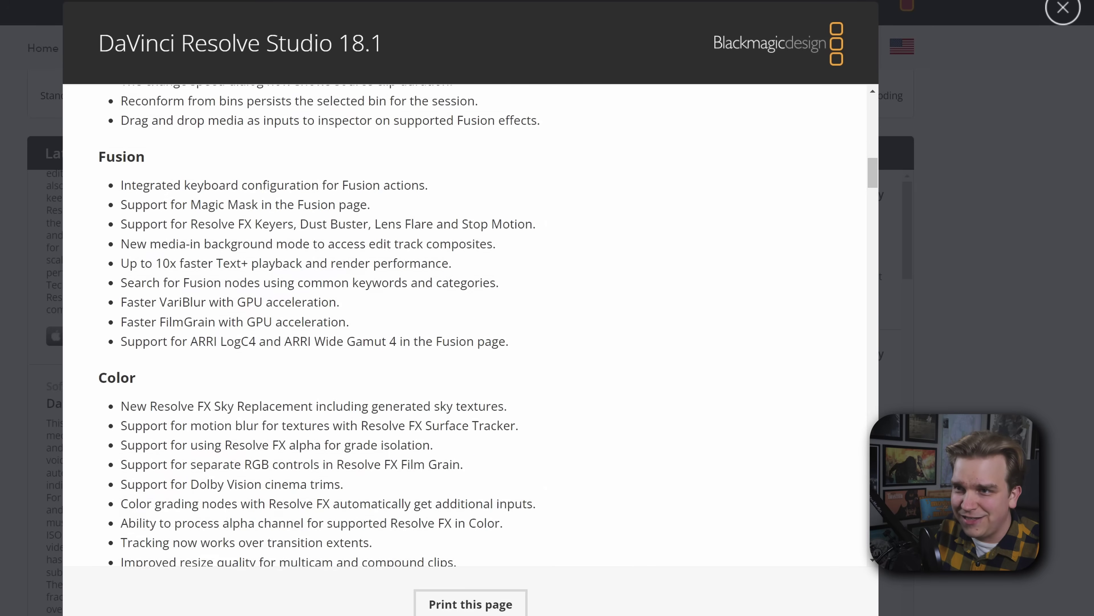
scroll(470, 326, "up", 2)
left_click_drag(130, 332, 275, 332)
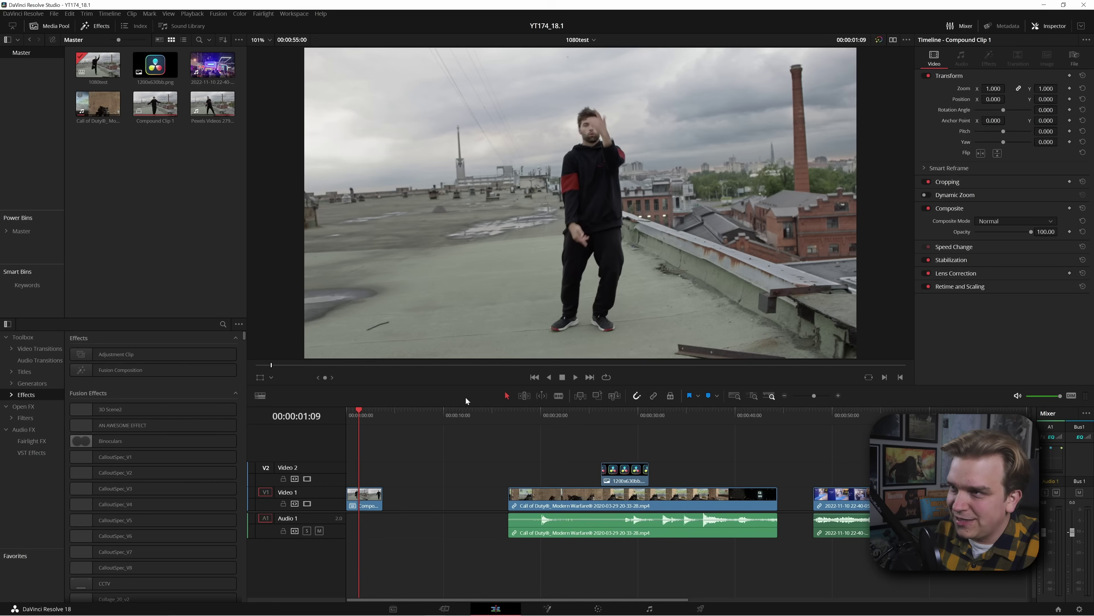
mouse_move(560, 606)
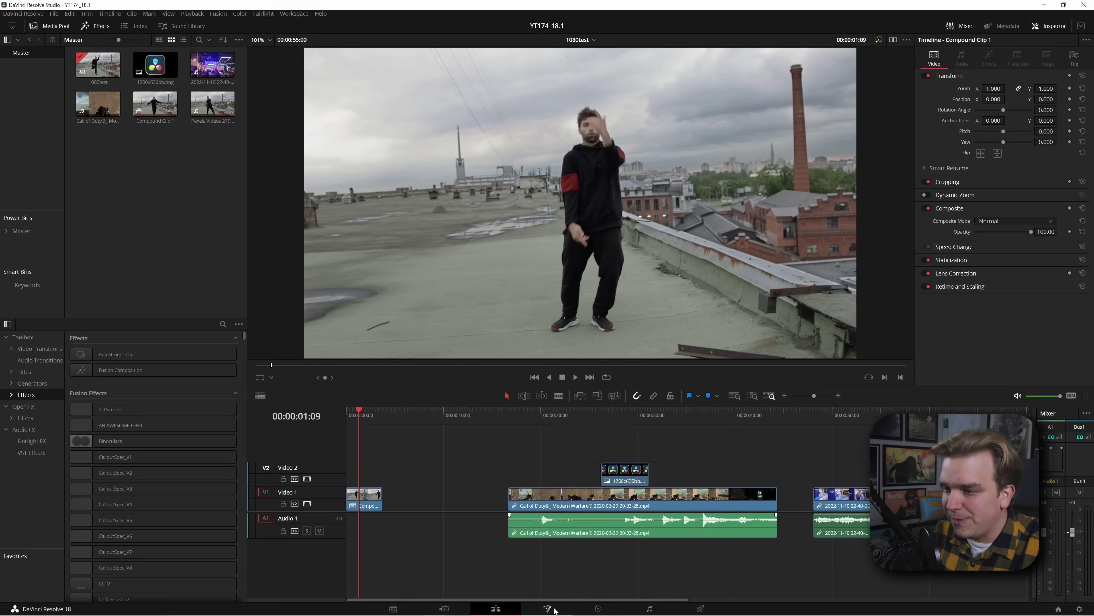
On the Fusion page, add a Magic Mask node after MediaIn1 via the 'mag' tool search
left_click(548, 607)
key("shift+space")
type("mag")
key("Return")
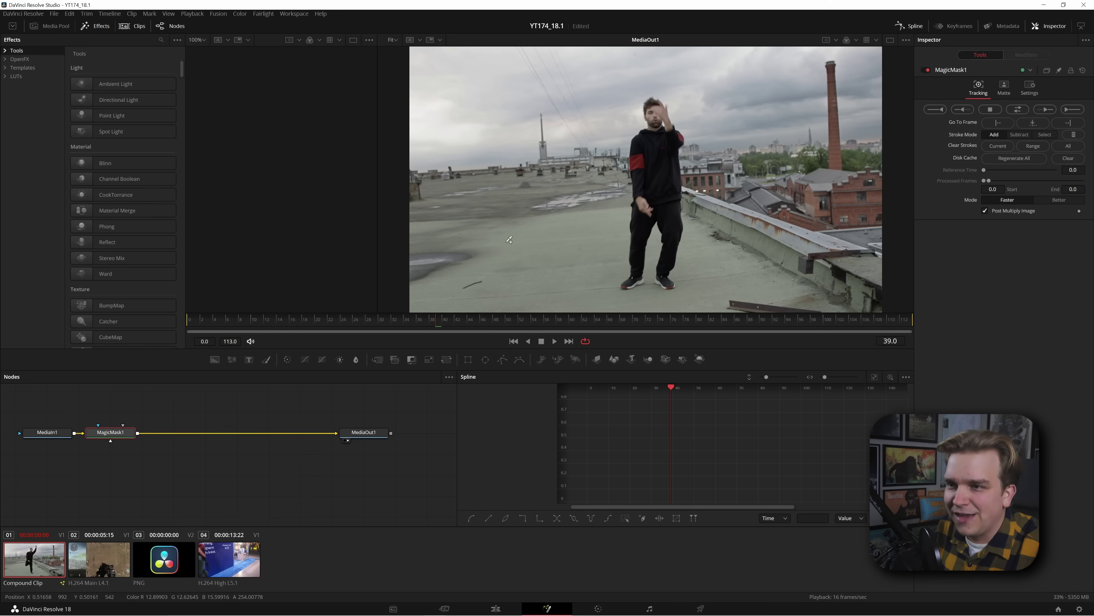
Stroke the dancer's body, track the mask bidirectionally through the clip, and play it back
left_click_drag(654, 110, 641, 227)
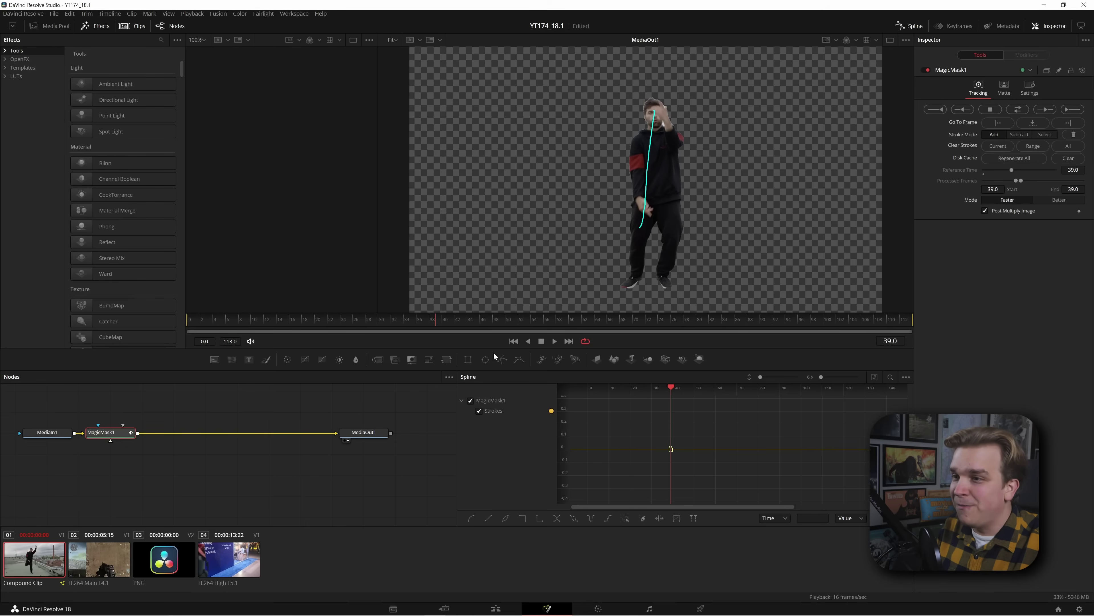
left_click(1020, 111)
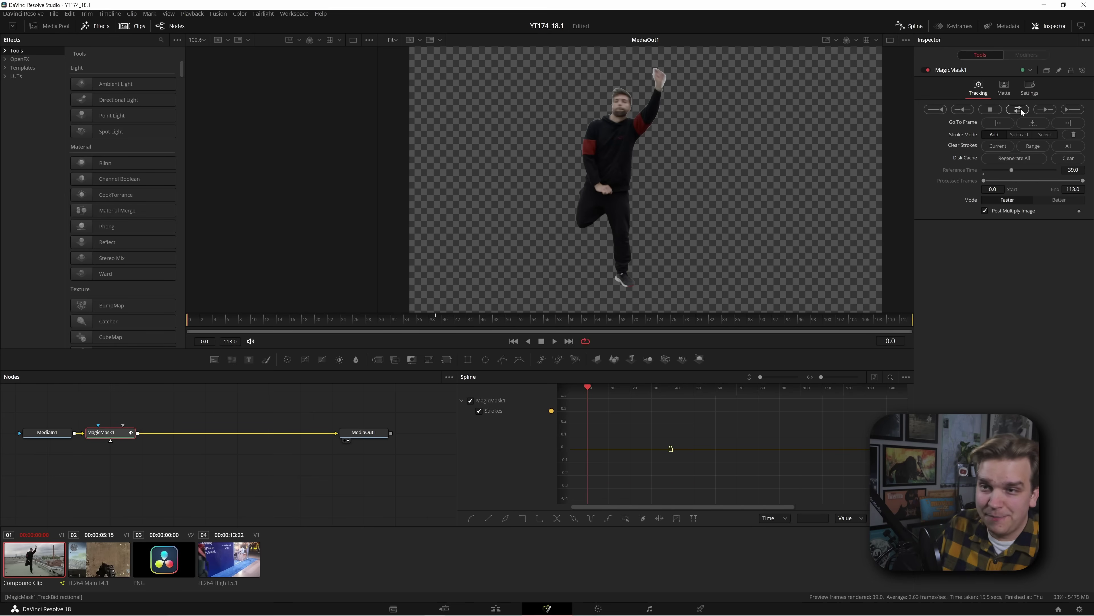
key("space")
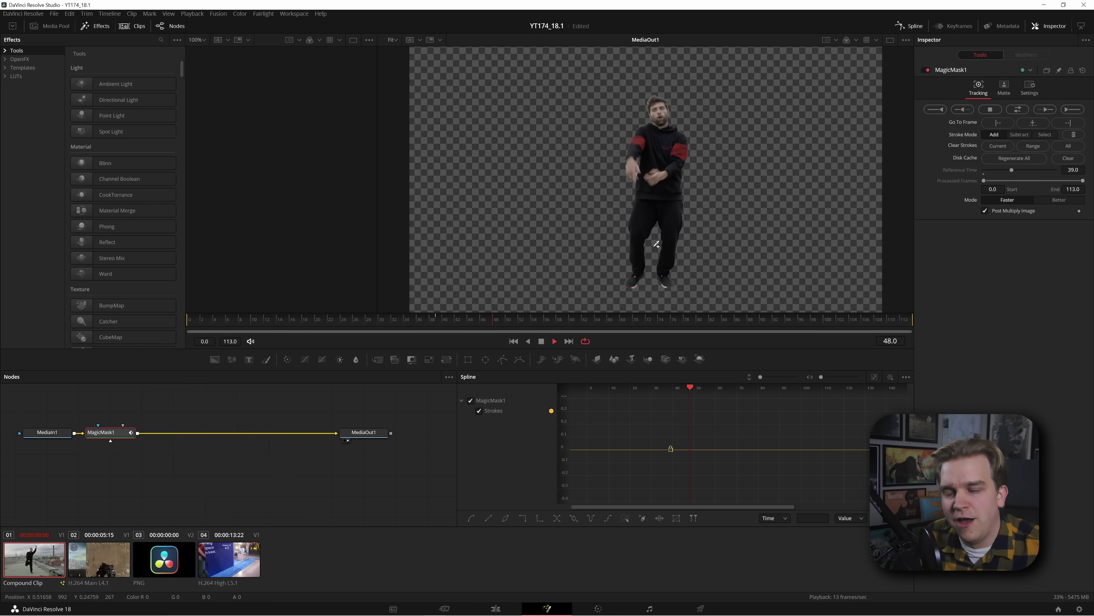
Stop playback and move MediaIn1 left to make room before MagicMask1
key("space")
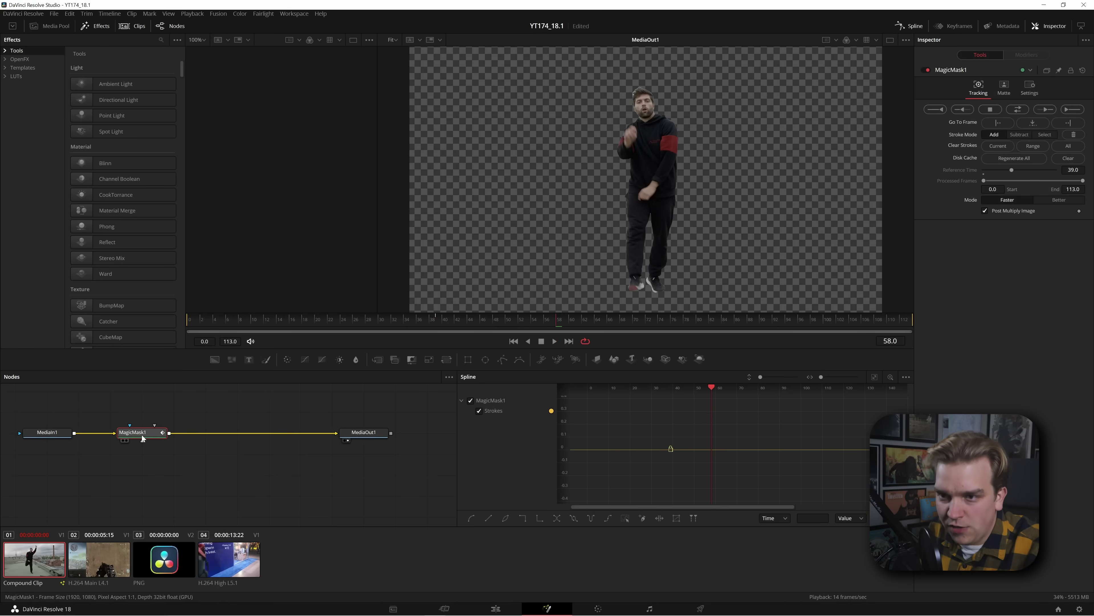
left_click_drag(51, 433, 85, 447)
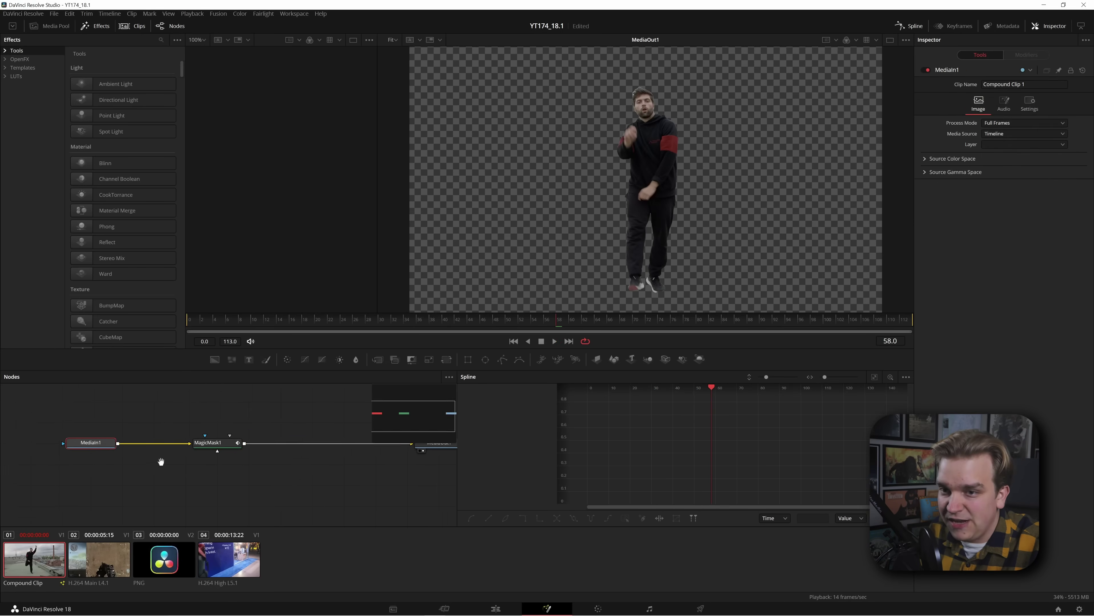
Insert a Color Corrector after MediaIn1 and set its Saturation to 0 for greyscale footage
key("shift+space")
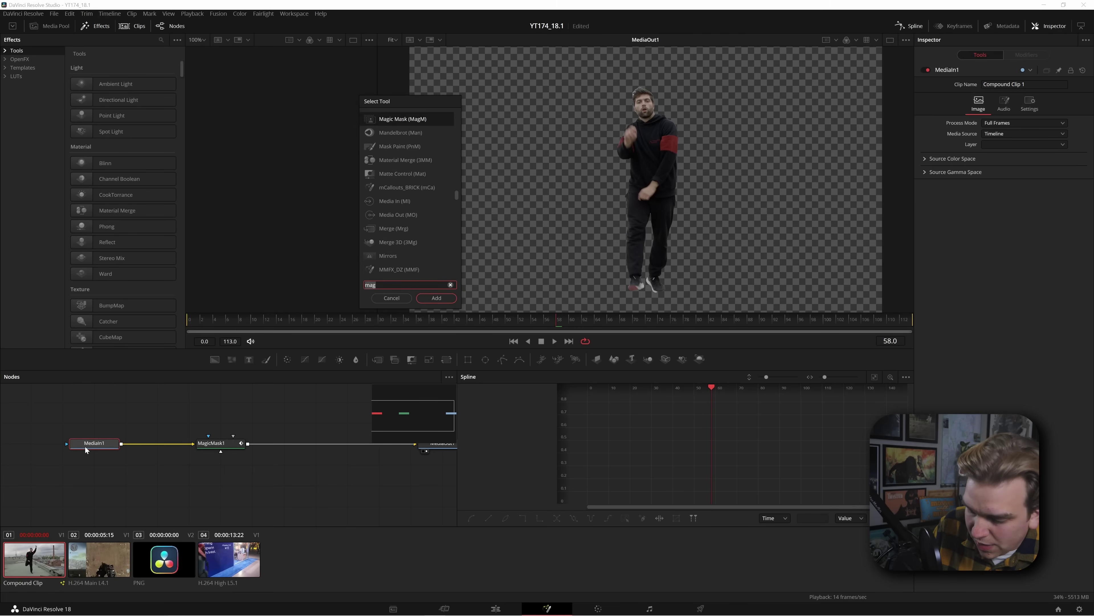
type("cc")
key("Return")
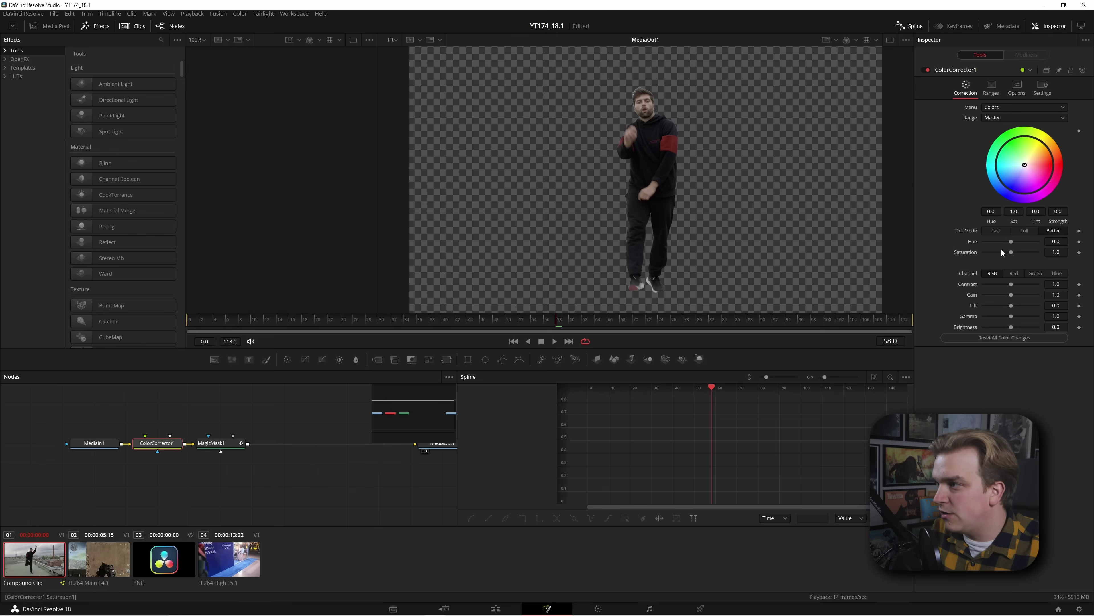
left_click_drag(1011, 252, 913, 283)
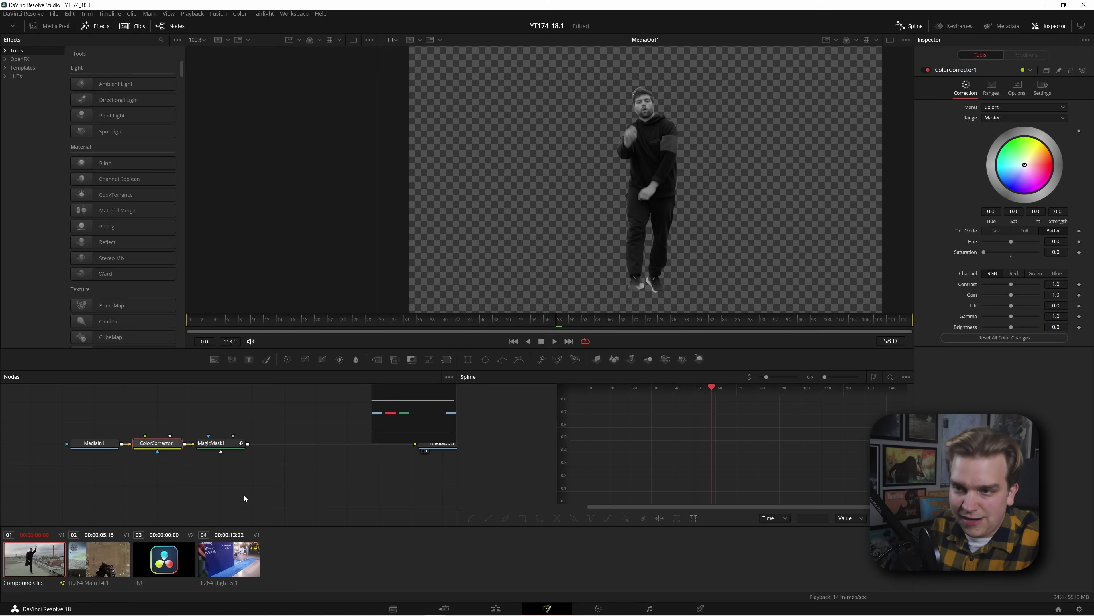
left_click_drag(243, 474, 159, 465)
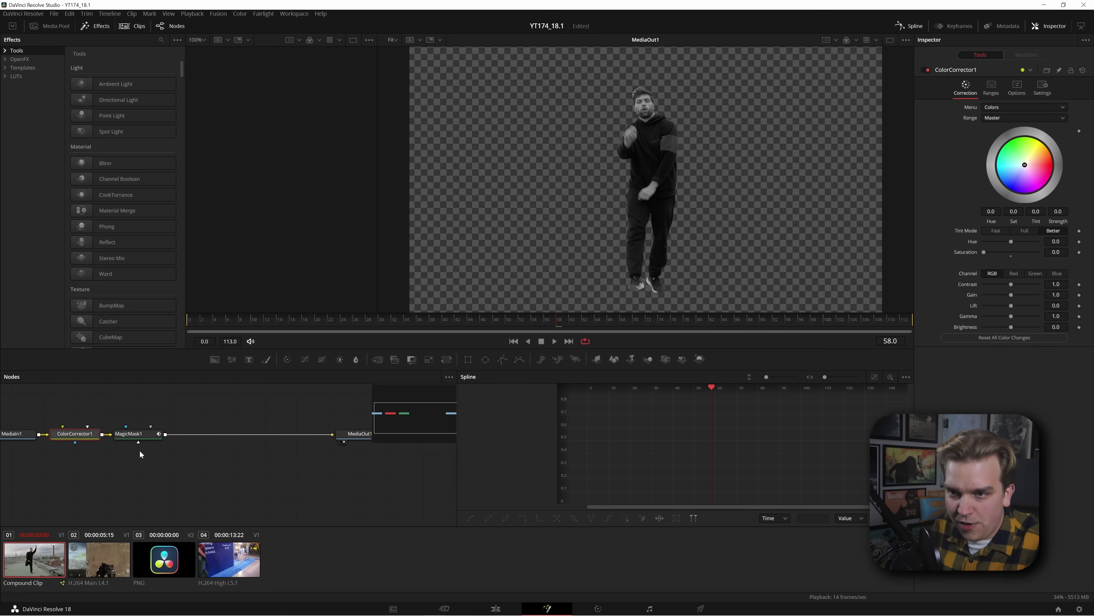
Add a Transform node ('xf') after MagicMask1 and rotate the cut-out dancer with its Angle
left_click(134, 434)
key("shift+space")
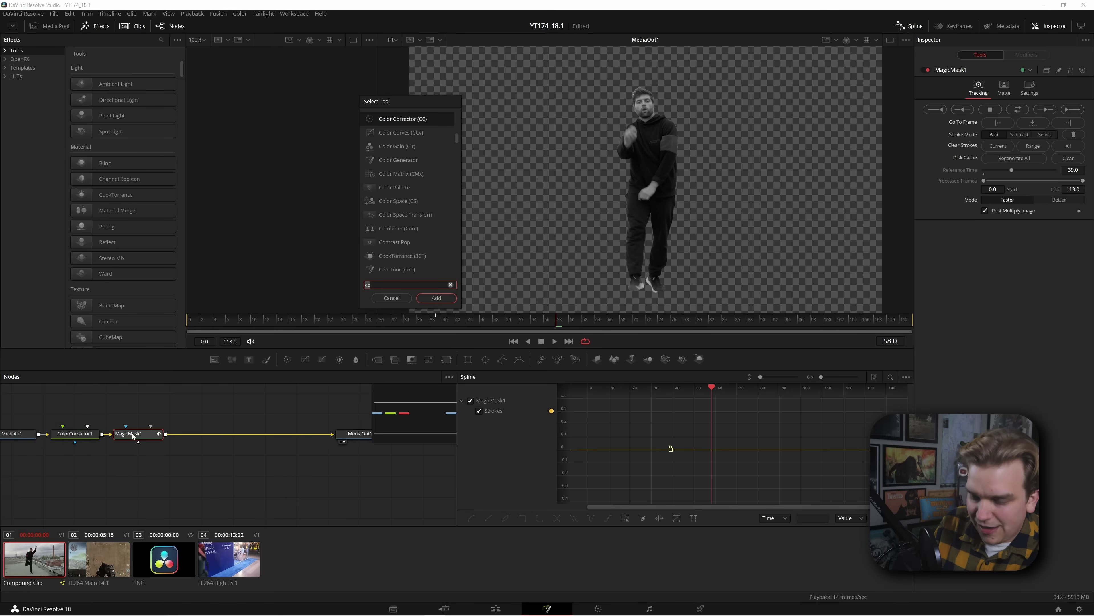
type("cf")
key("BackSpace")
key("BackSpace")
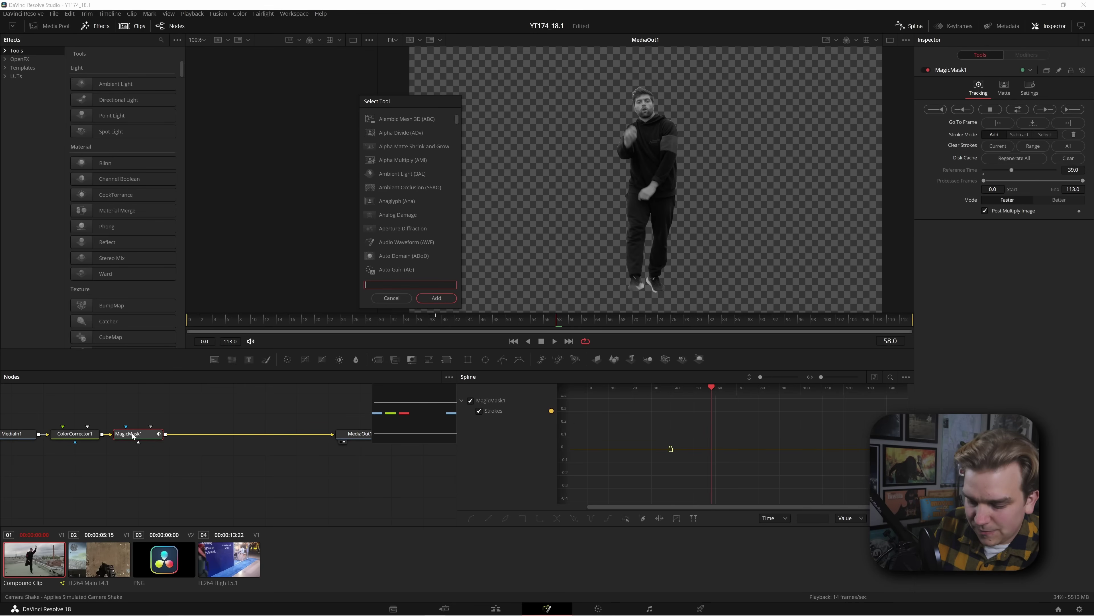
type("xf")
key("Return")
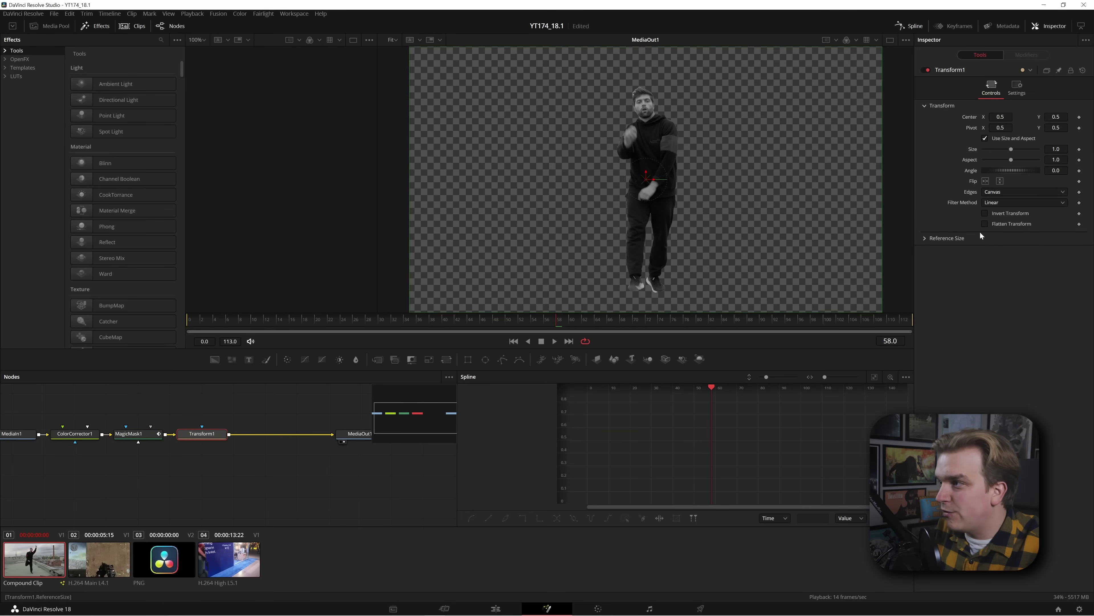
left_click_drag(1000, 171, 1052, 166)
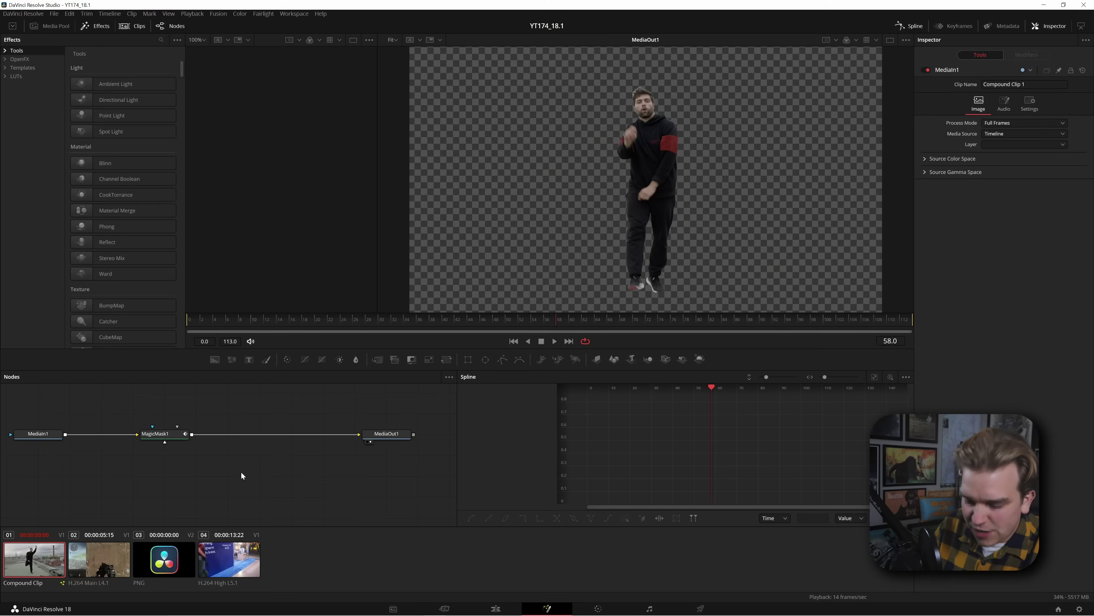
Add a Dust Buster node from the 'du' search, delete it again, and return to the Edit page
key("shift+space")
type("du")
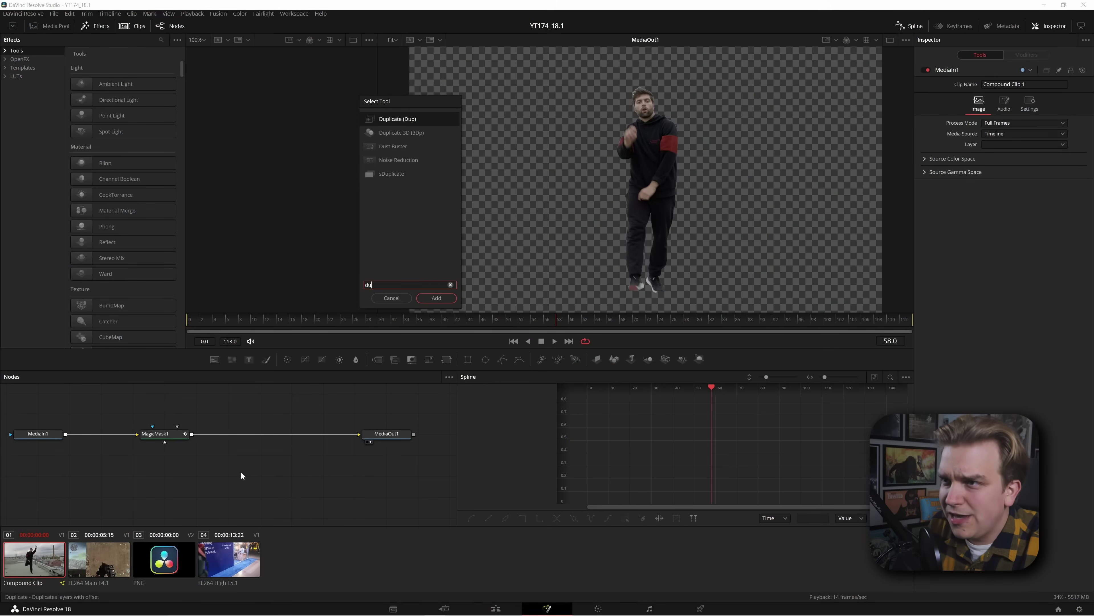
key("Down")
key("Down")
key("Return")
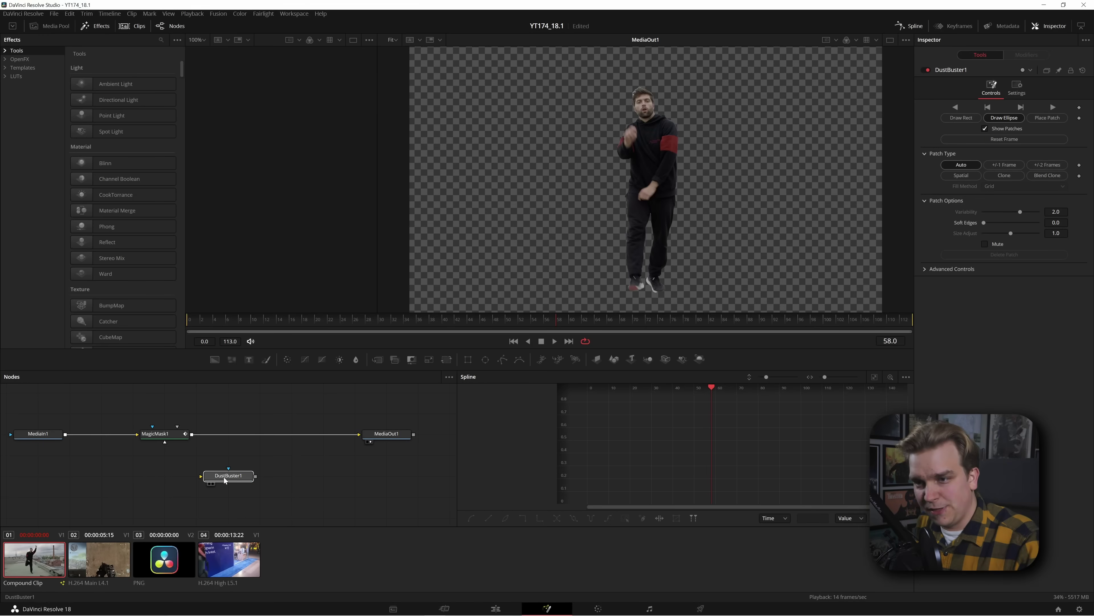
key("Delete")
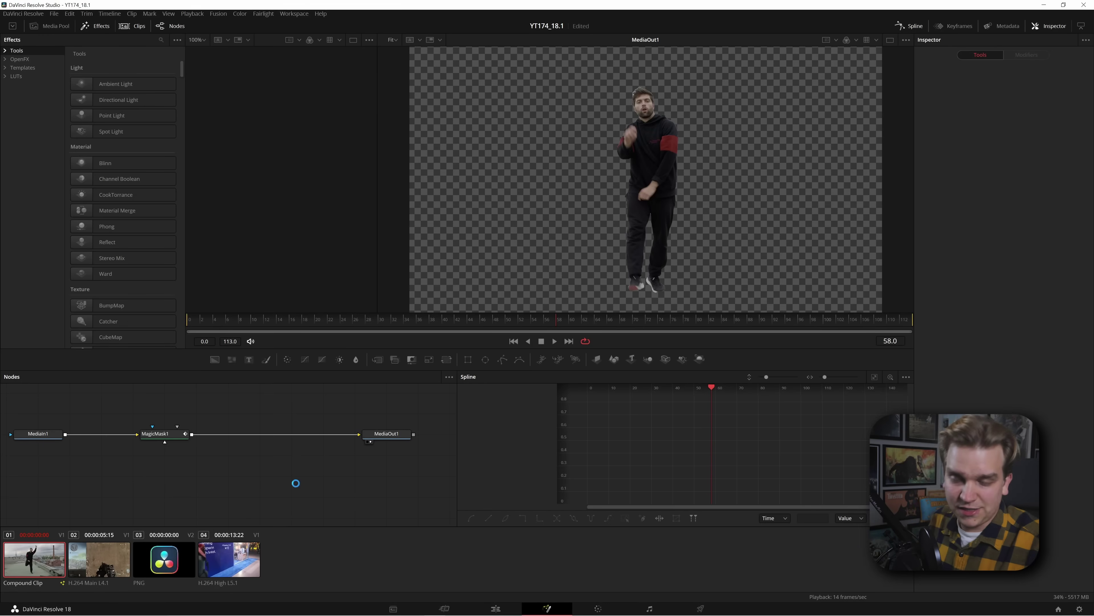
left_click(496, 608)
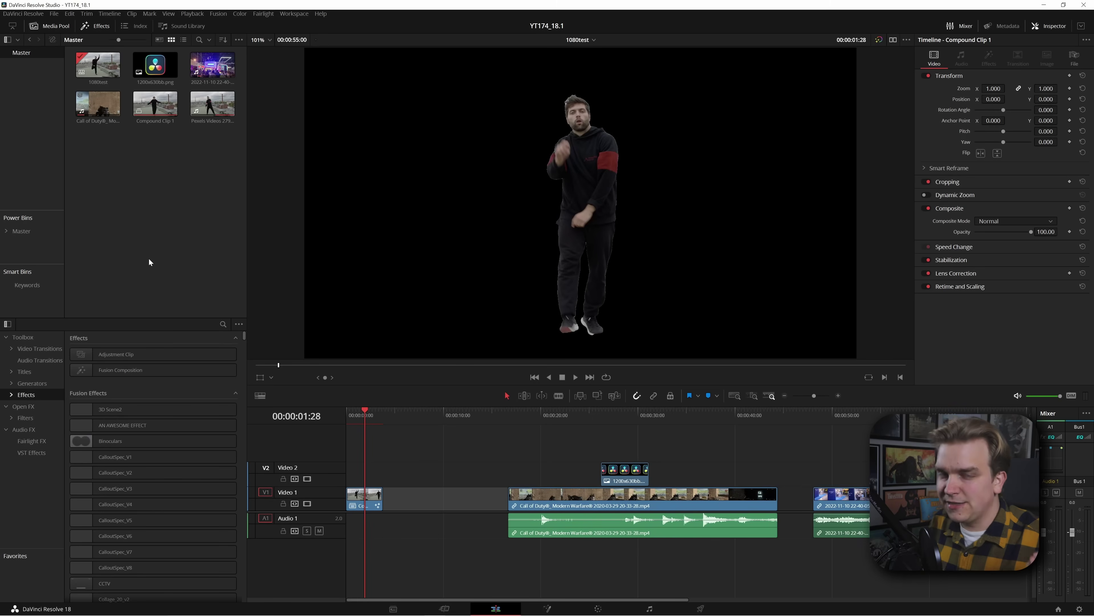
Start a new timeline named 'vertical' from the media pool with Use Project Settings unchecked
right_click(131, 192)
mouse_move(167, 194)
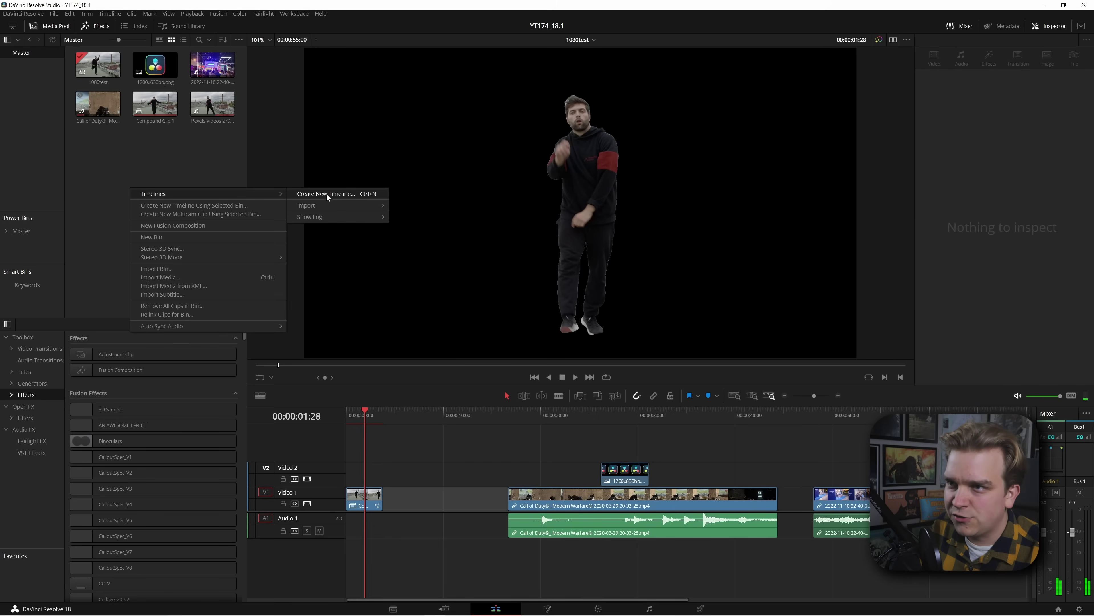
left_click(326, 194)
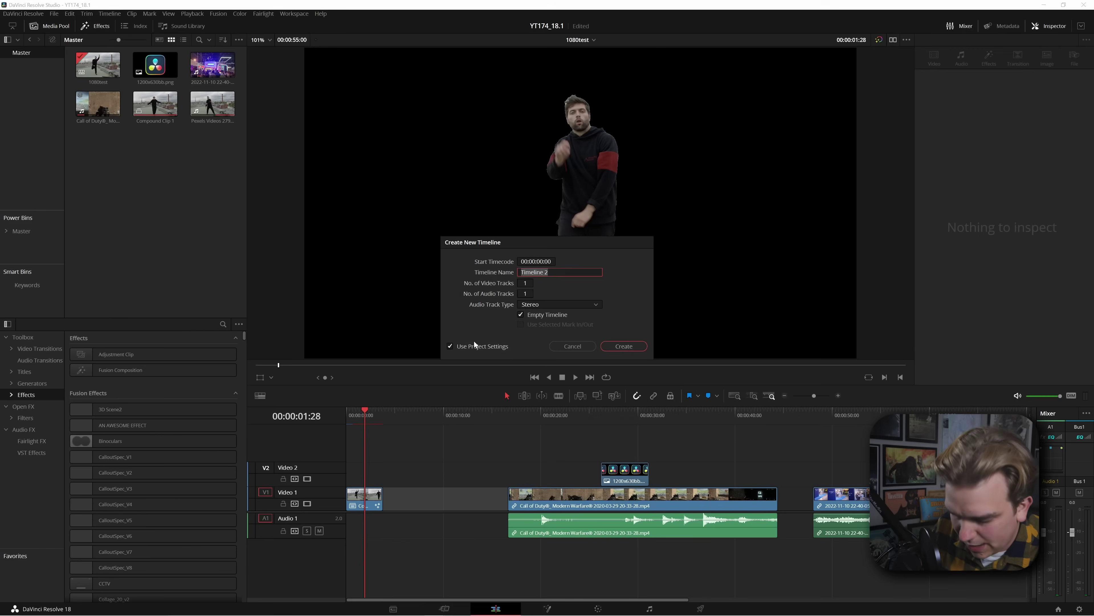
type("vertical")
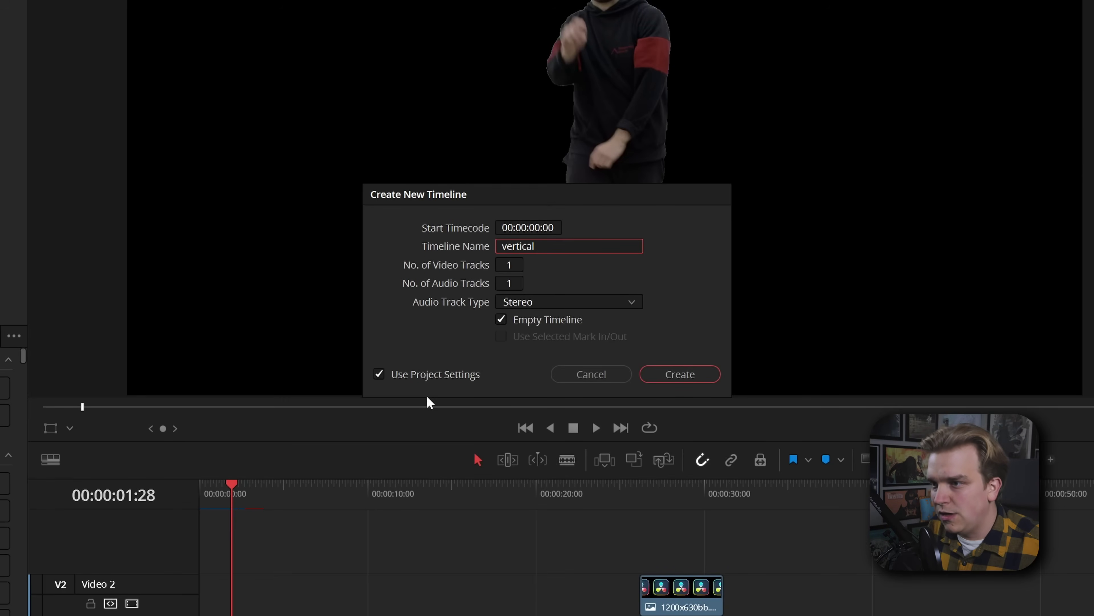
left_click(425, 375)
Set its format to 1920 x 1080 HD with vertical resolution enabled, giving 1080 x 1920
left_click(504, 229)
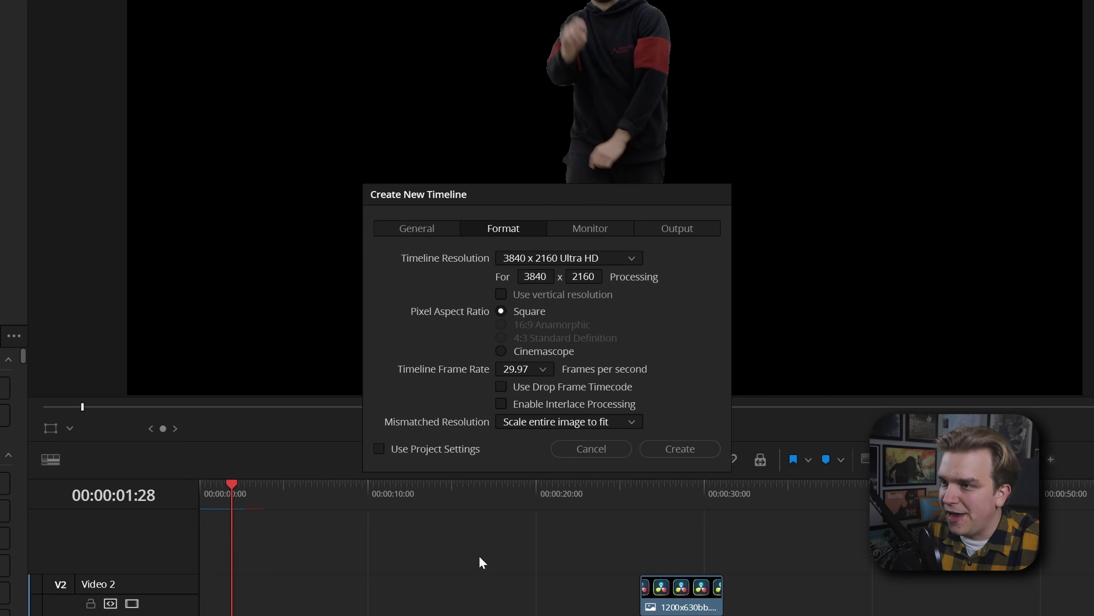
left_click(596, 259)
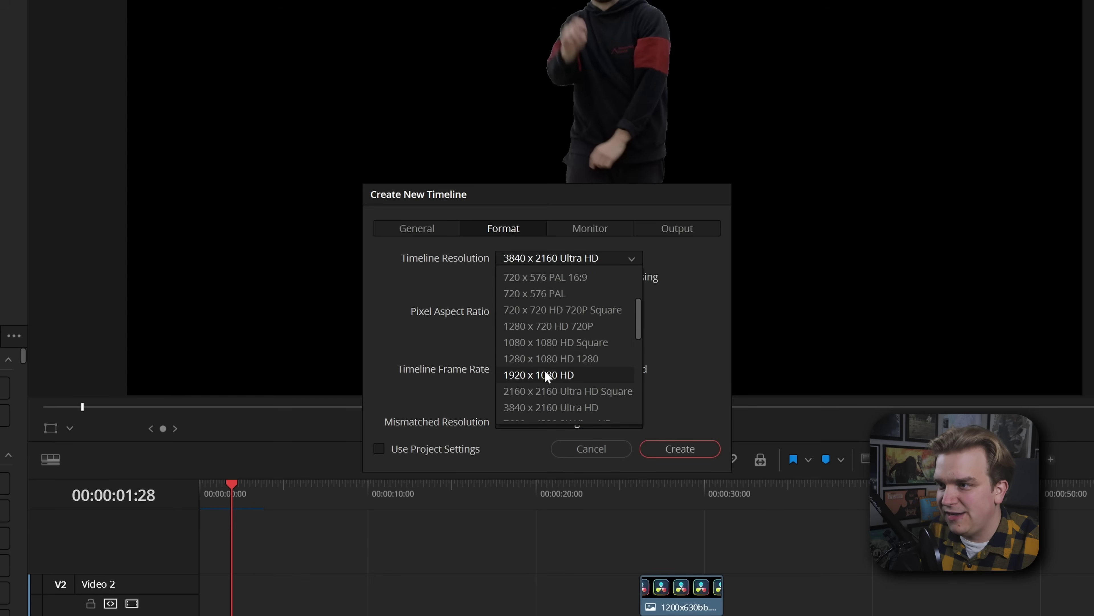
left_click(516, 376)
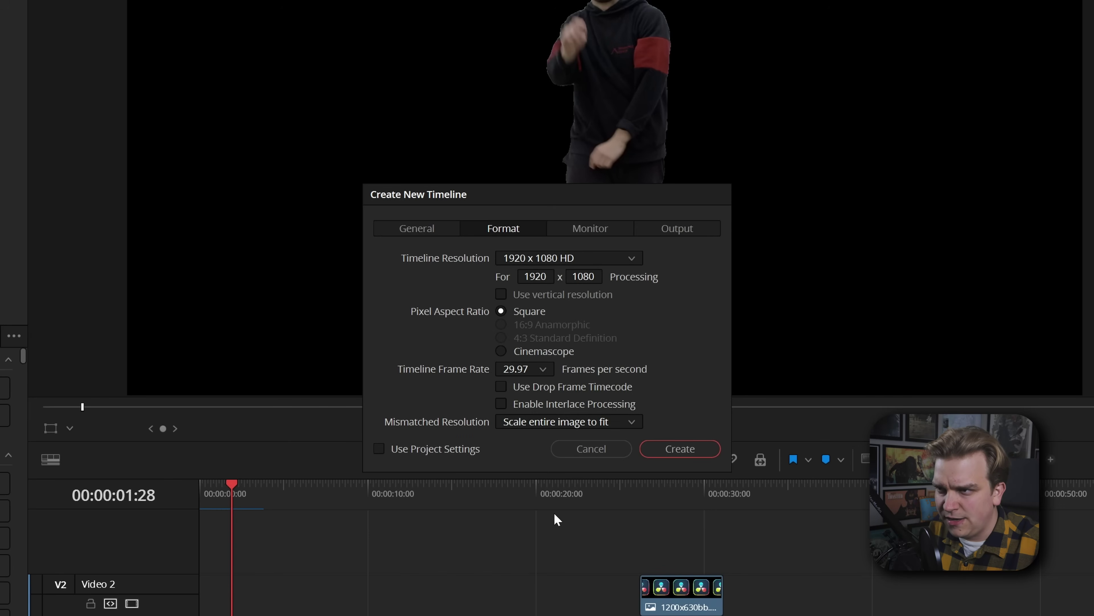
left_click(500, 295)
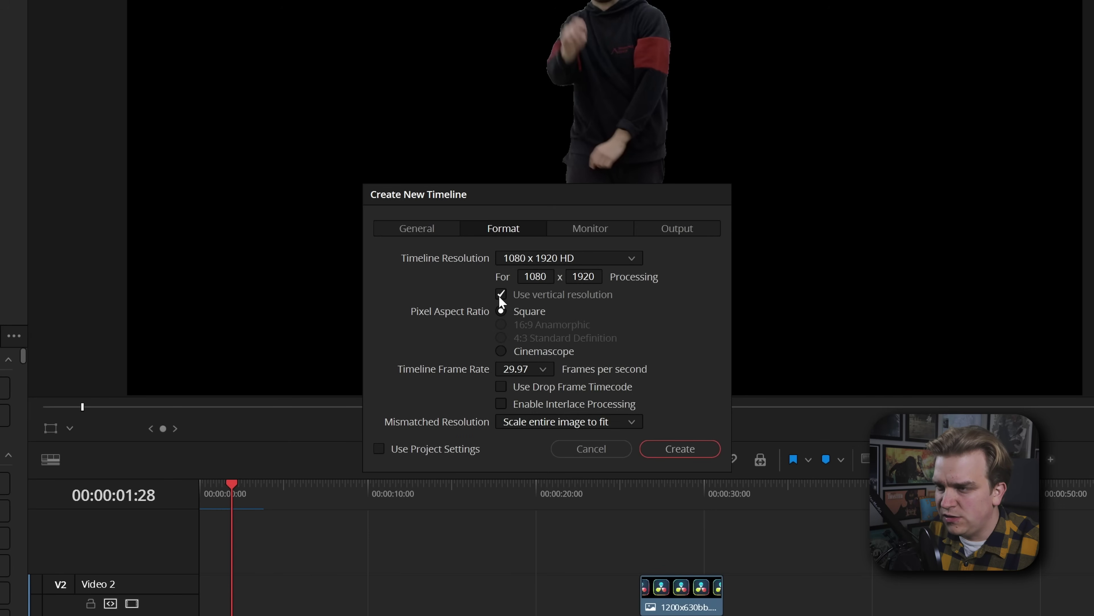
Browse the resolution presets for vertical options, keep 1080 x 1920 HD, then cancel the dialog
left_click(629, 258)
left_click(612, 258)
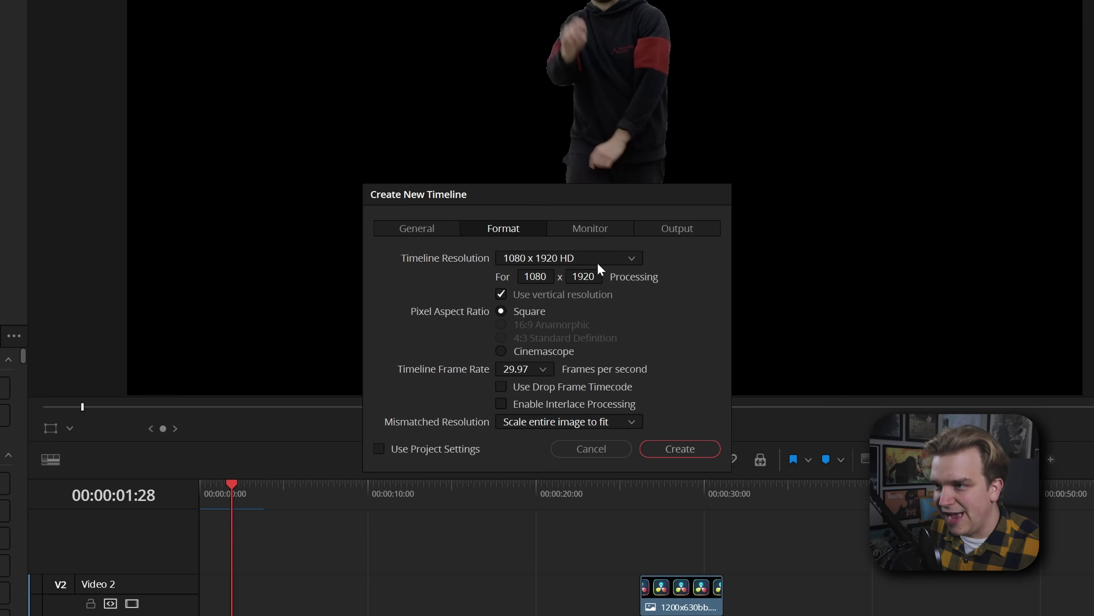
left_click(597, 261)
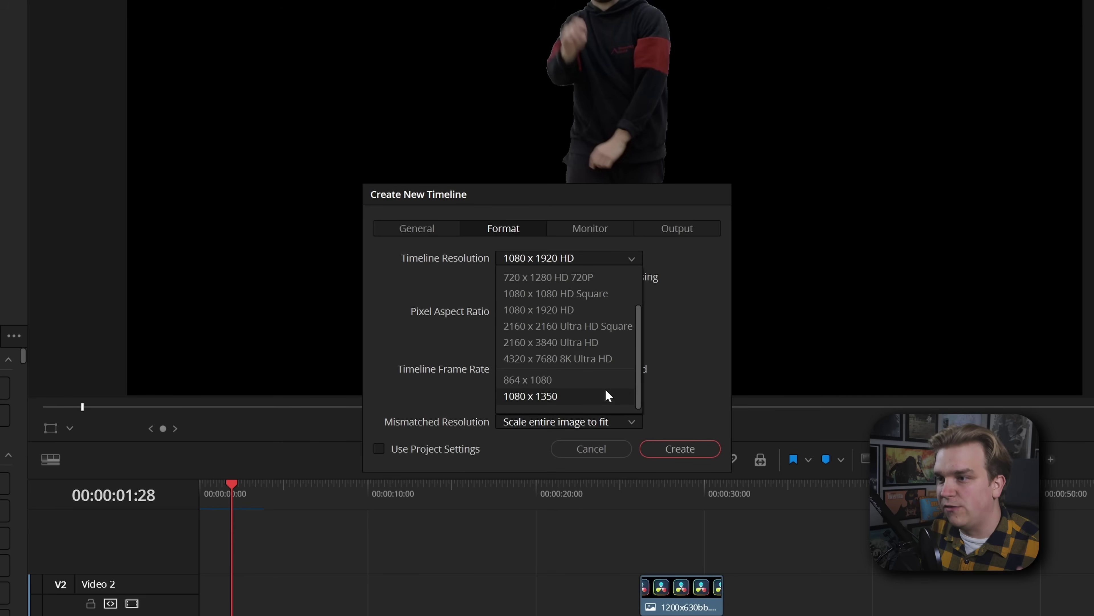
scroll(605, 394, "up", 3)
scroll(612, 388, "down", 3)
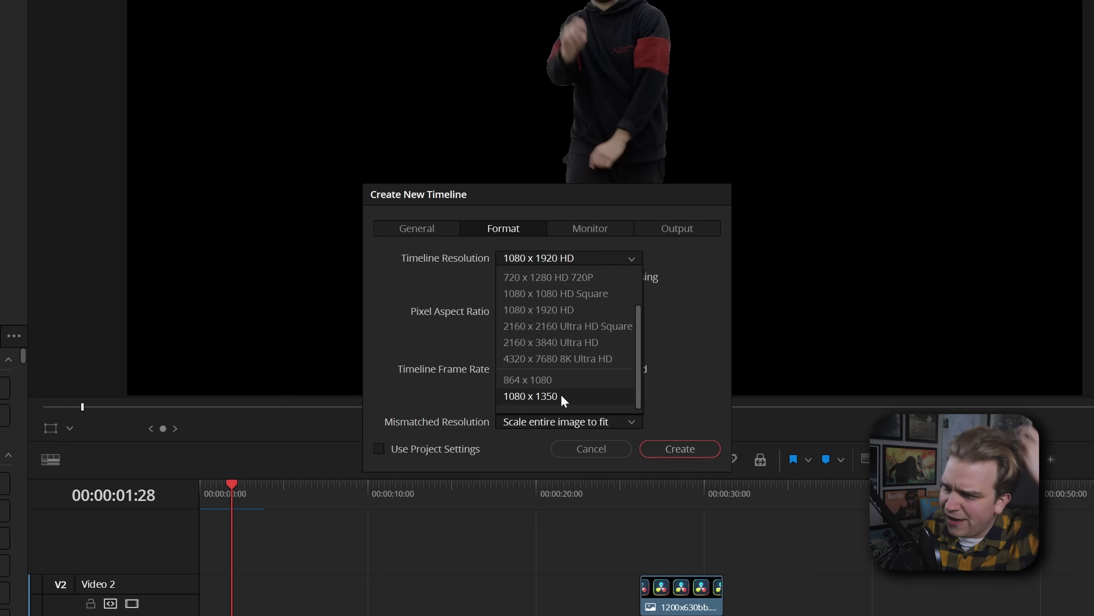
scroll(561, 392, "up", 3)
left_click(544, 322)
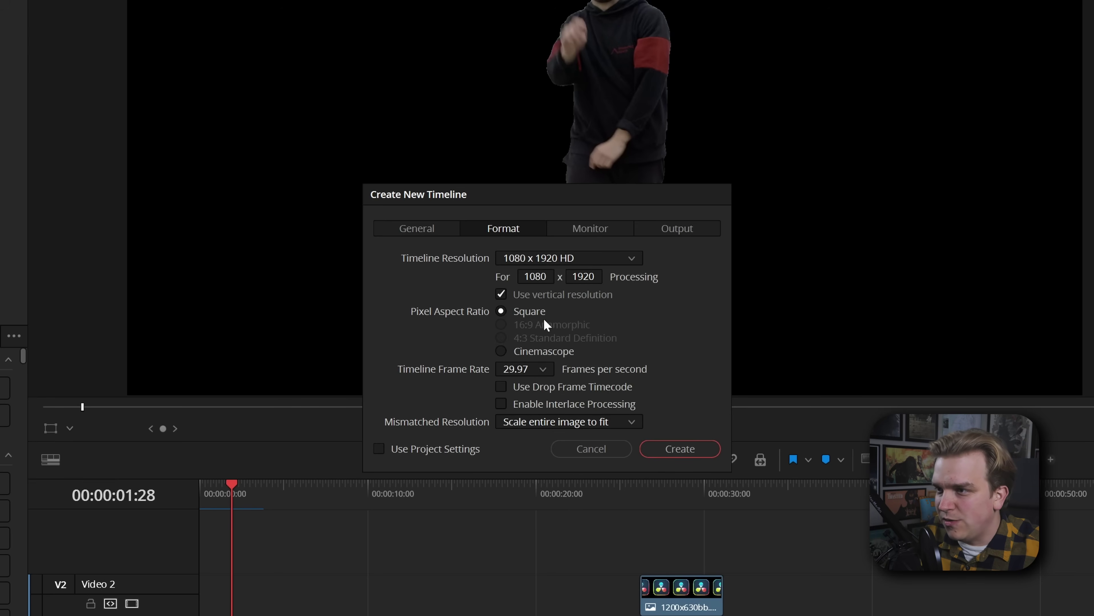
left_click(529, 259)
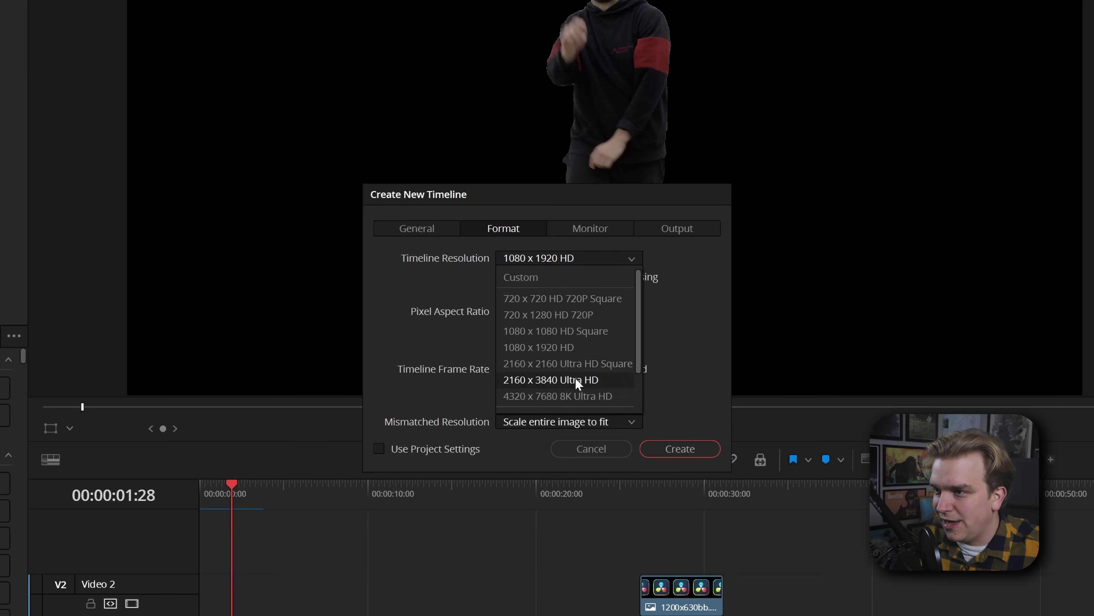
scroll(573, 336, "down", 1)
scroll(579, 347, "up", 1)
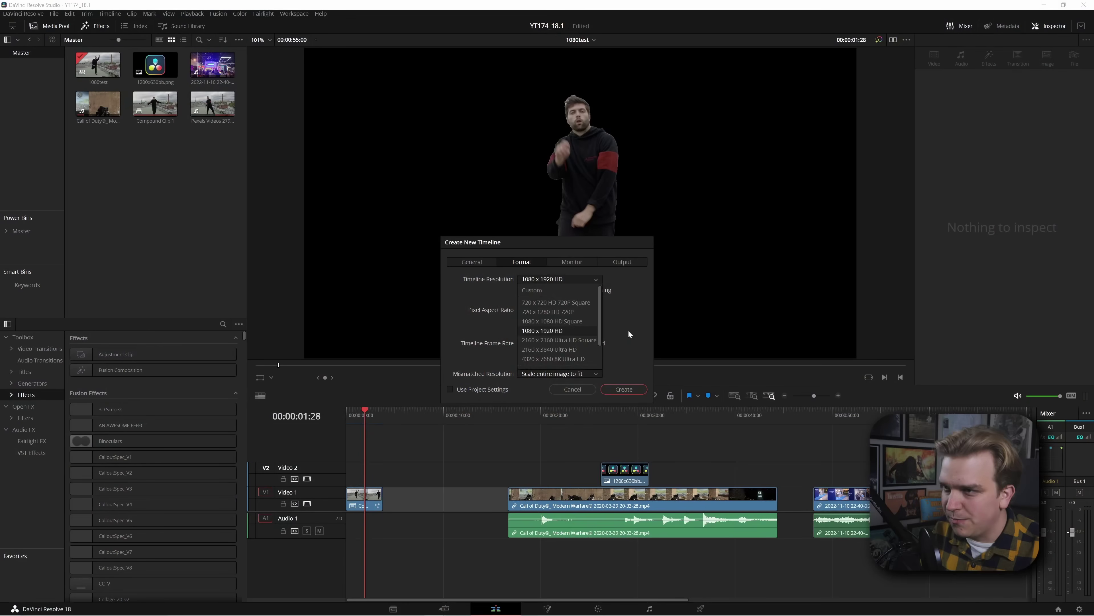
left_click(573, 389)
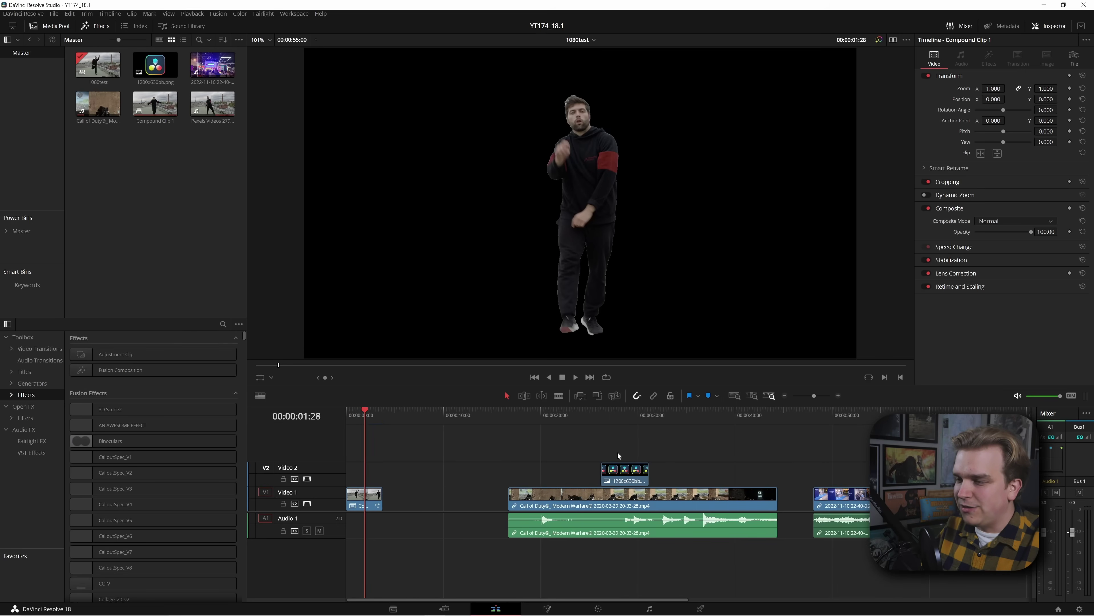
left_click(828, 416)
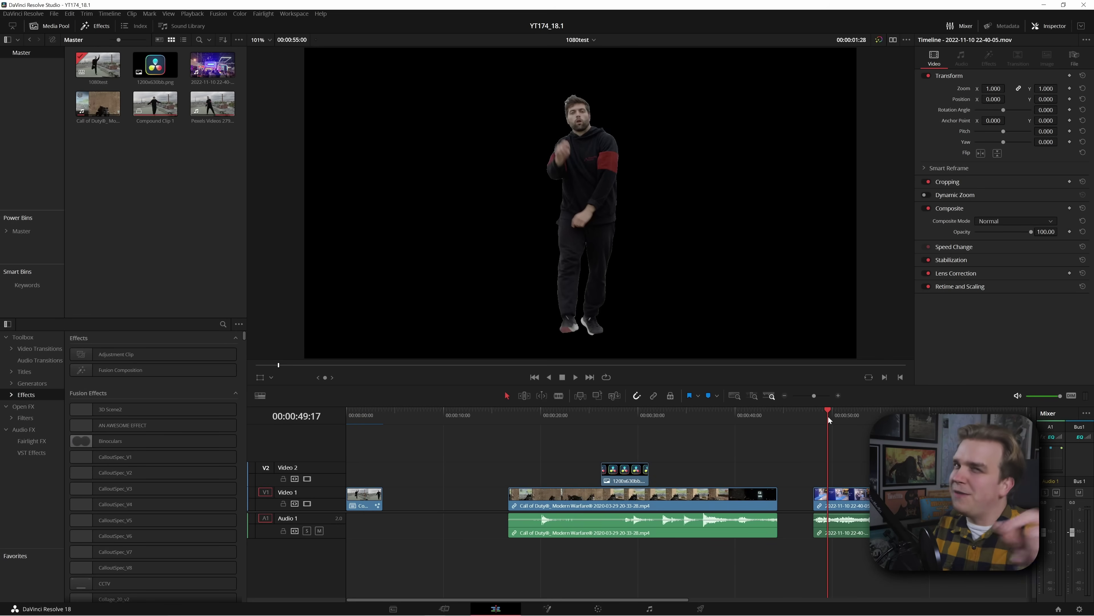
scroll(795, 455, "right", 1)
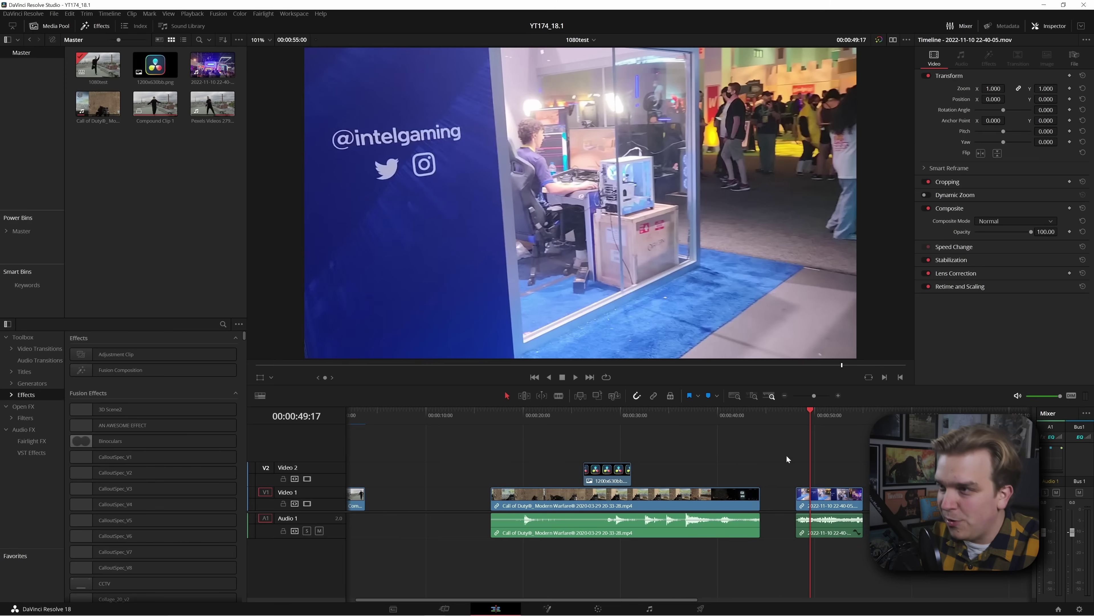
scroll(511, 206, "down", 3)
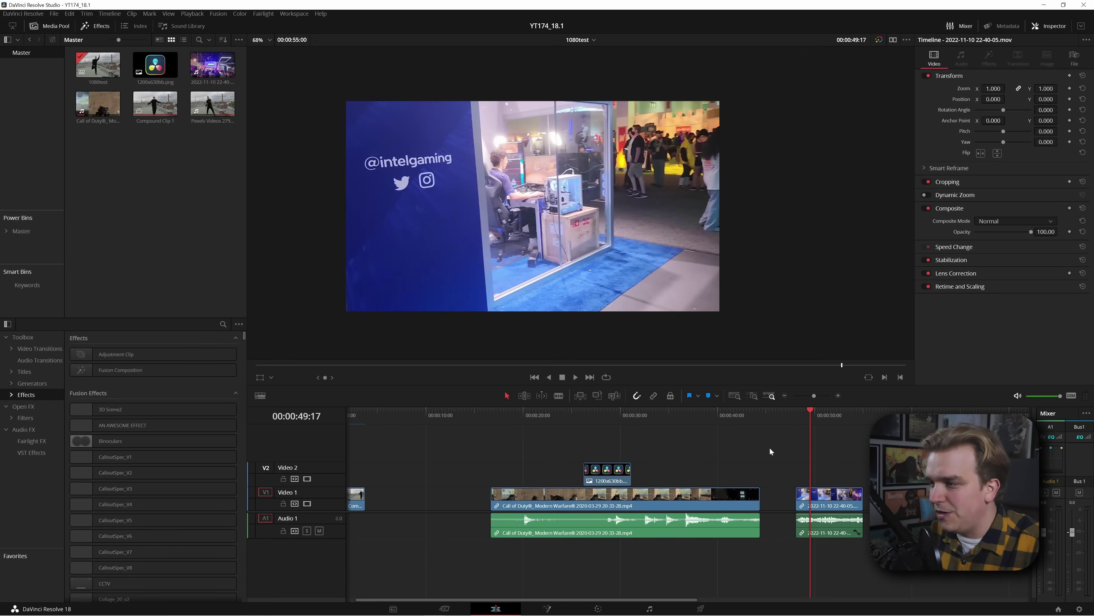
scroll(772, 447, "right", 3)
scroll(837, 475, "up", 5)
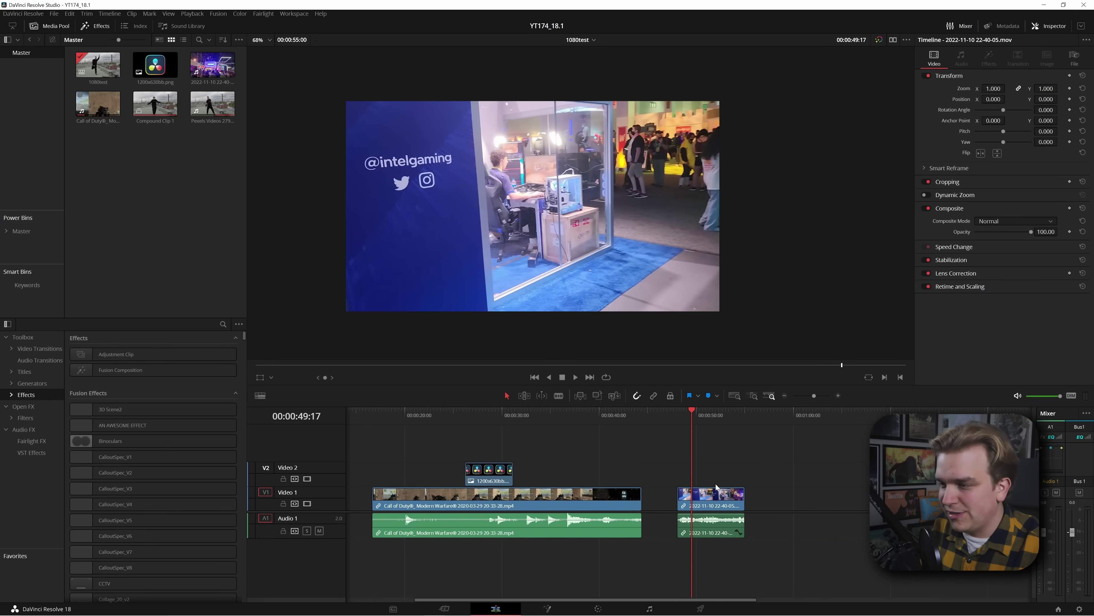
left_click(483, 417)
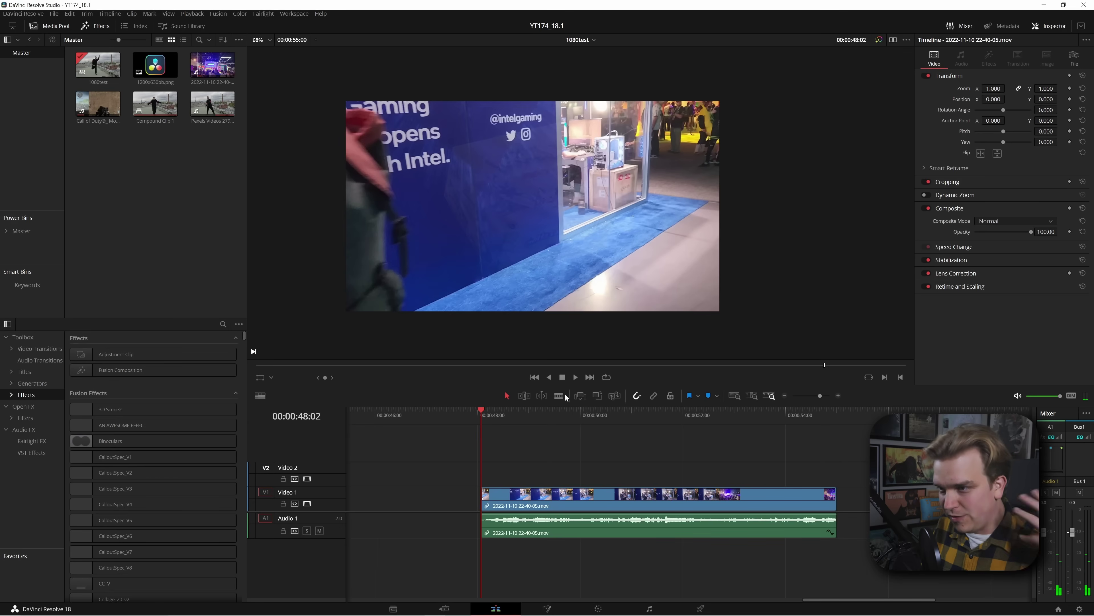
key("space")
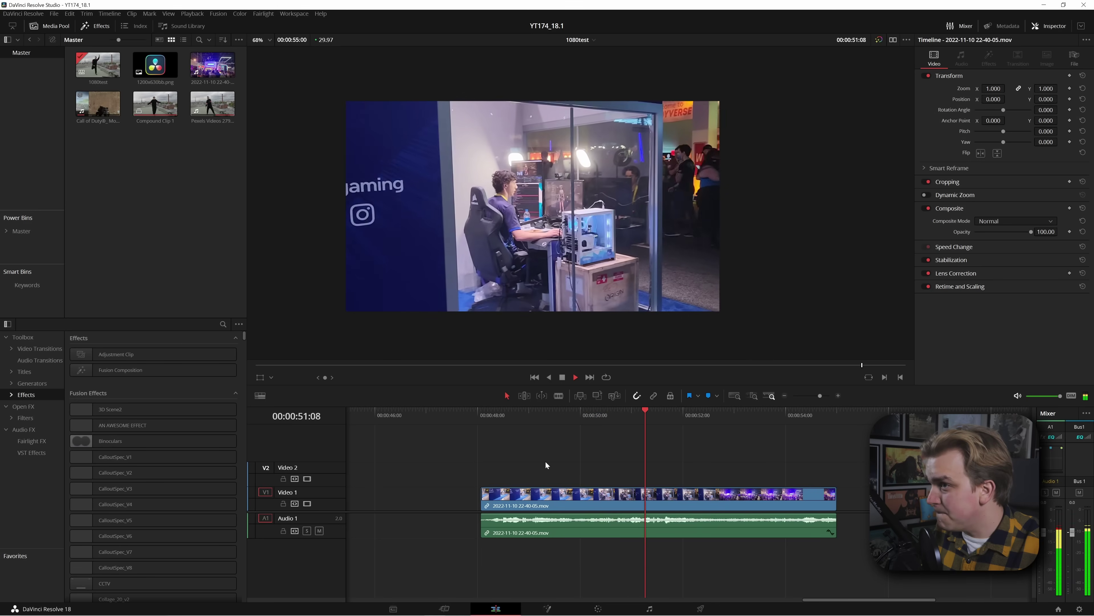
key("space")
left_click(492, 416)
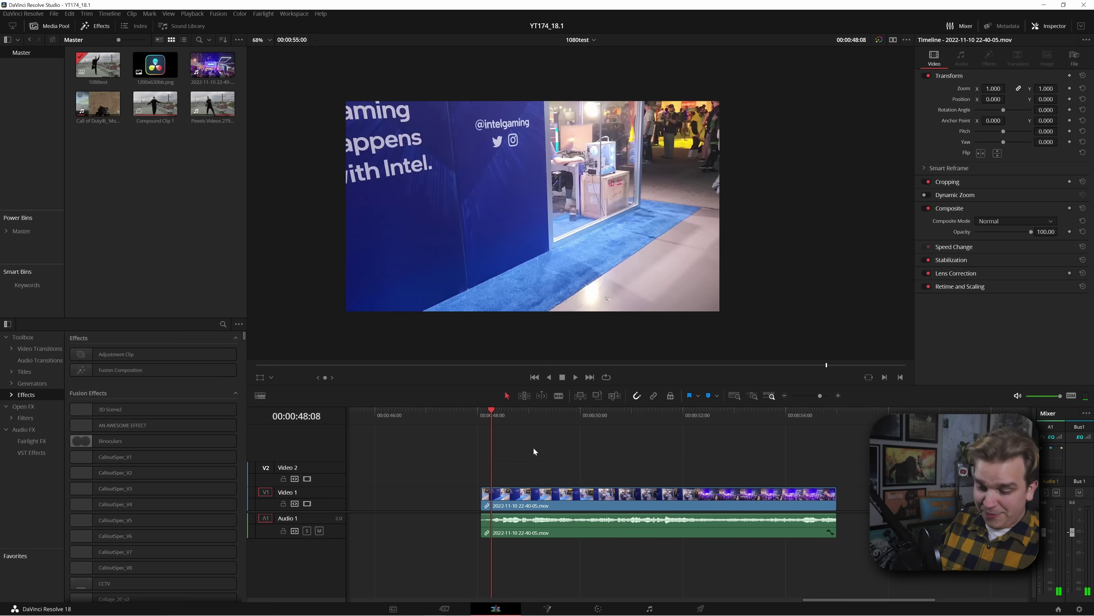
Enable Voice Isolation on the A1 audio clip, deselect it, and play from just before the clip
left_click(540, 527)
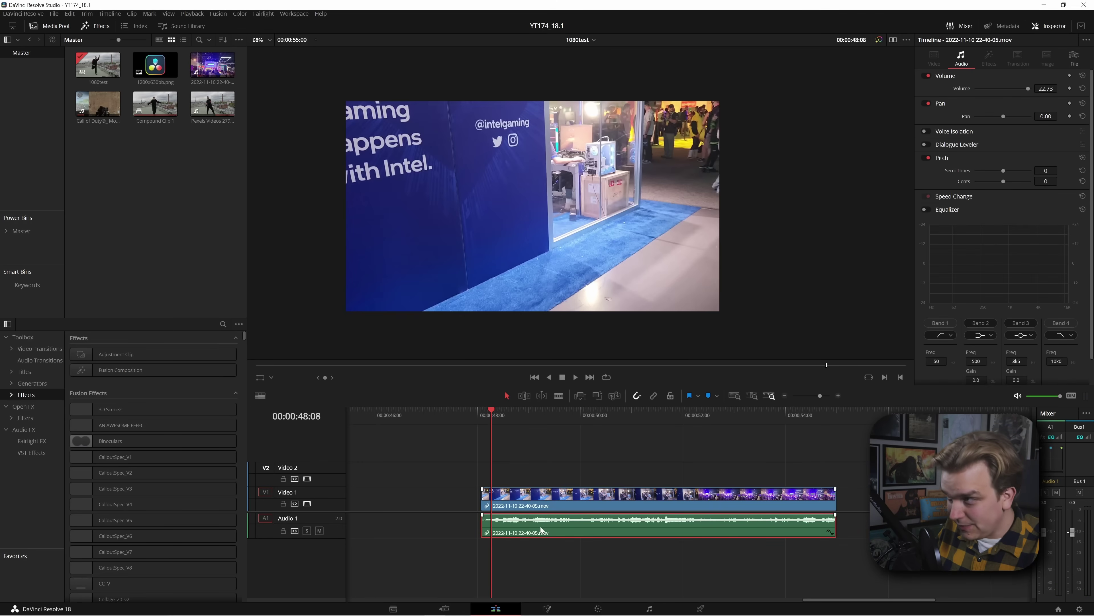
left_click(925, 131)
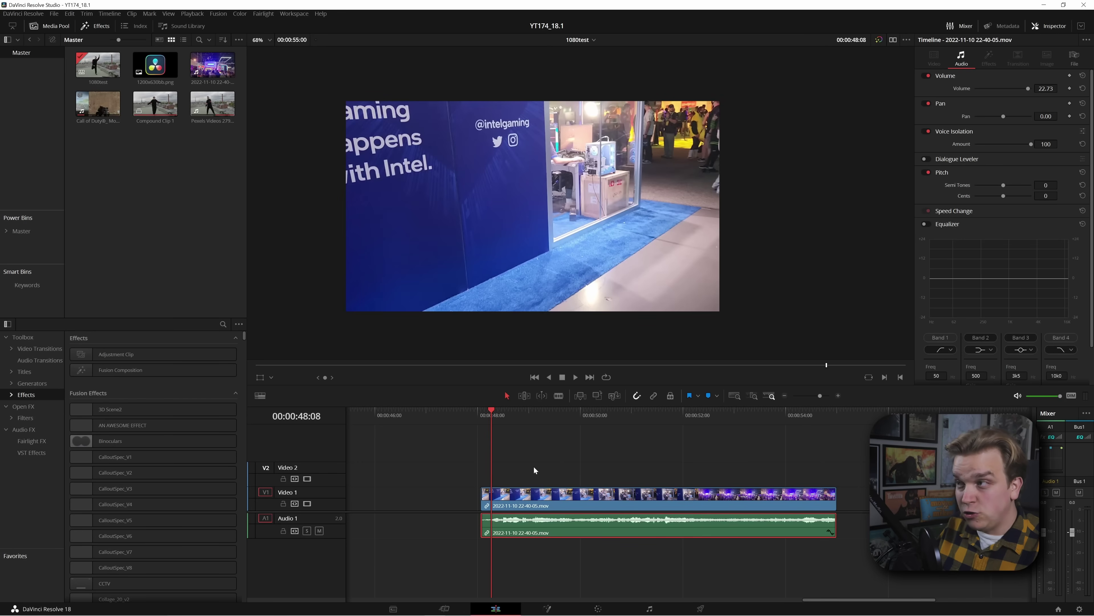
left_click(464, 419)
left_click(506, 449)
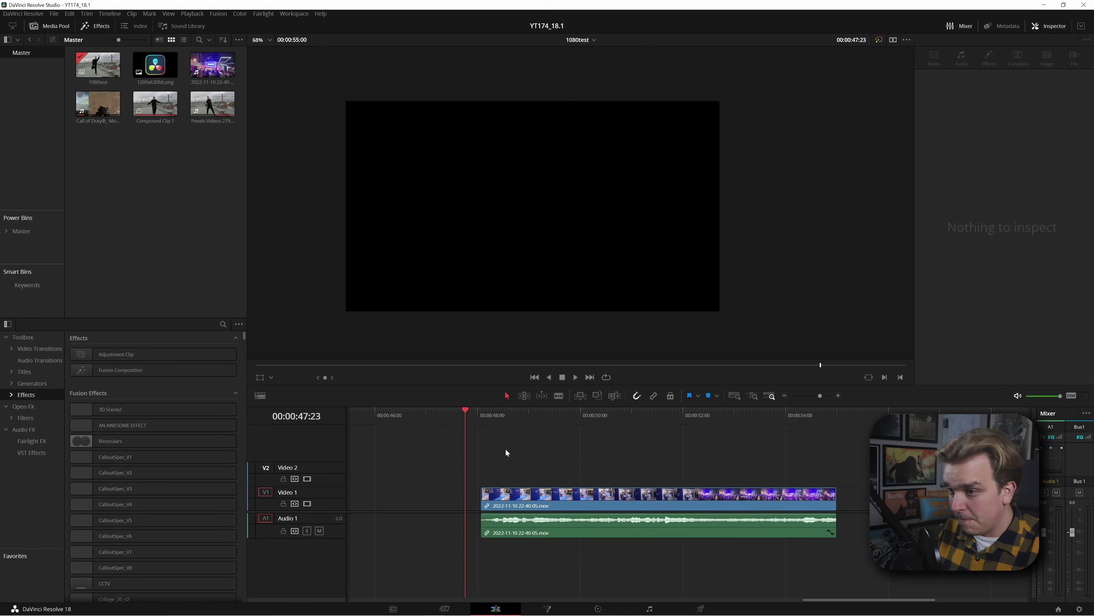
key("space")
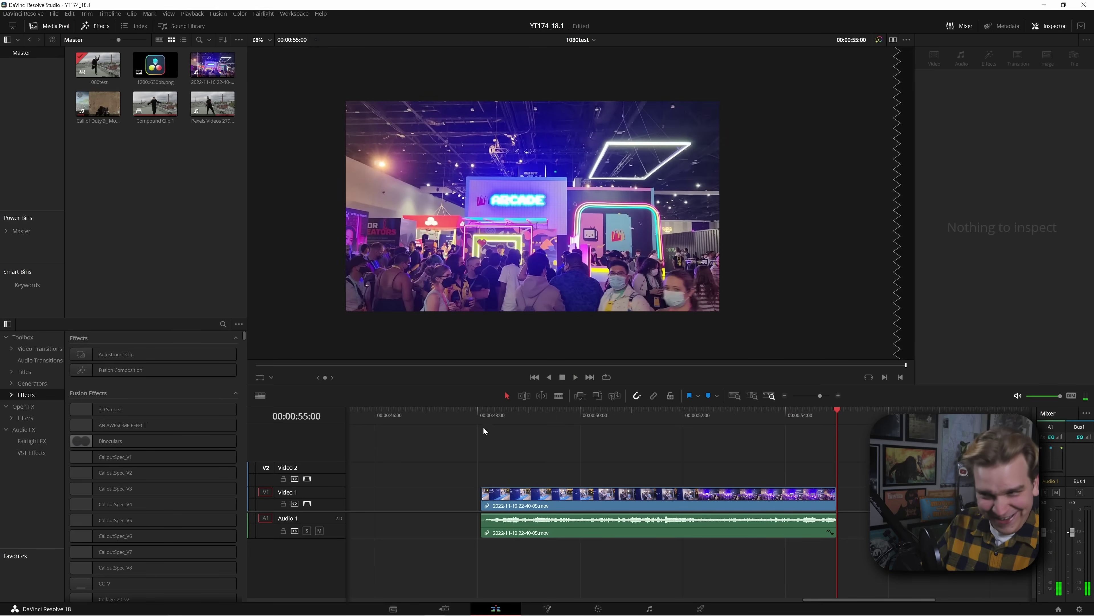
Reselect the clip's audio and turn off its Voice Isolation
left_click(479, 414)
left_click(547, 535)
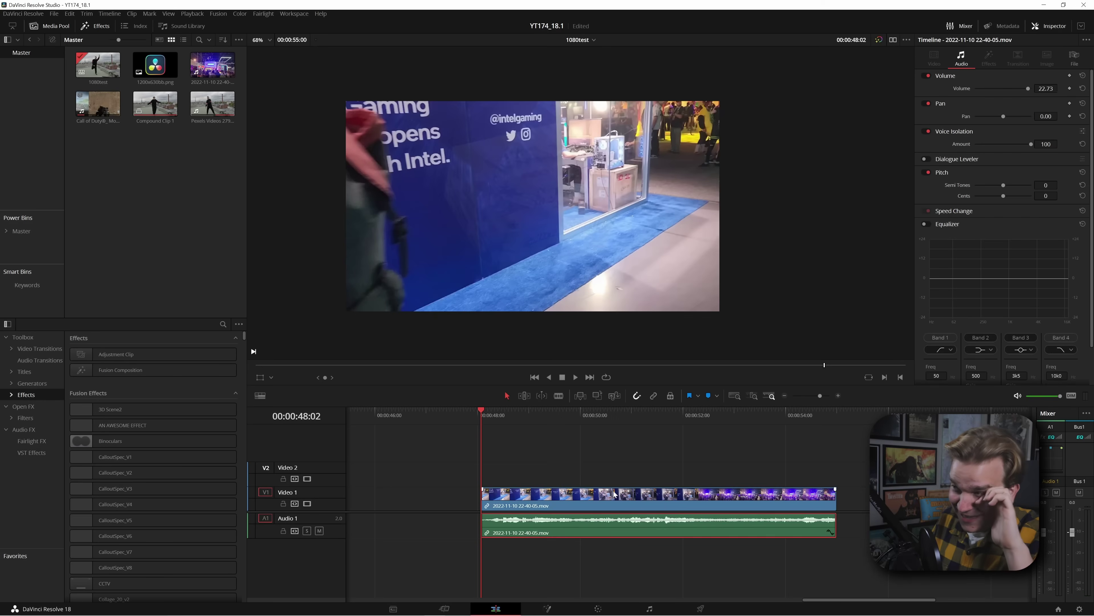
left_click(930, 131)
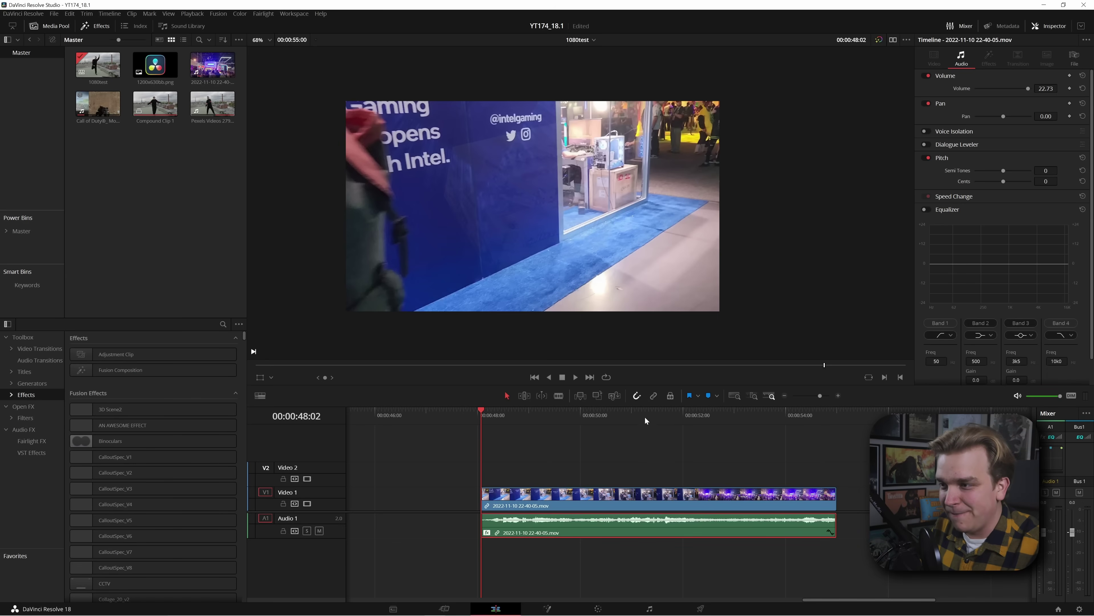
Trim the clip's end at the playhead around 52:16 and play the trimmed clip
left_click(687, 410)
left_click(710, 419)
left_click(740, 456)
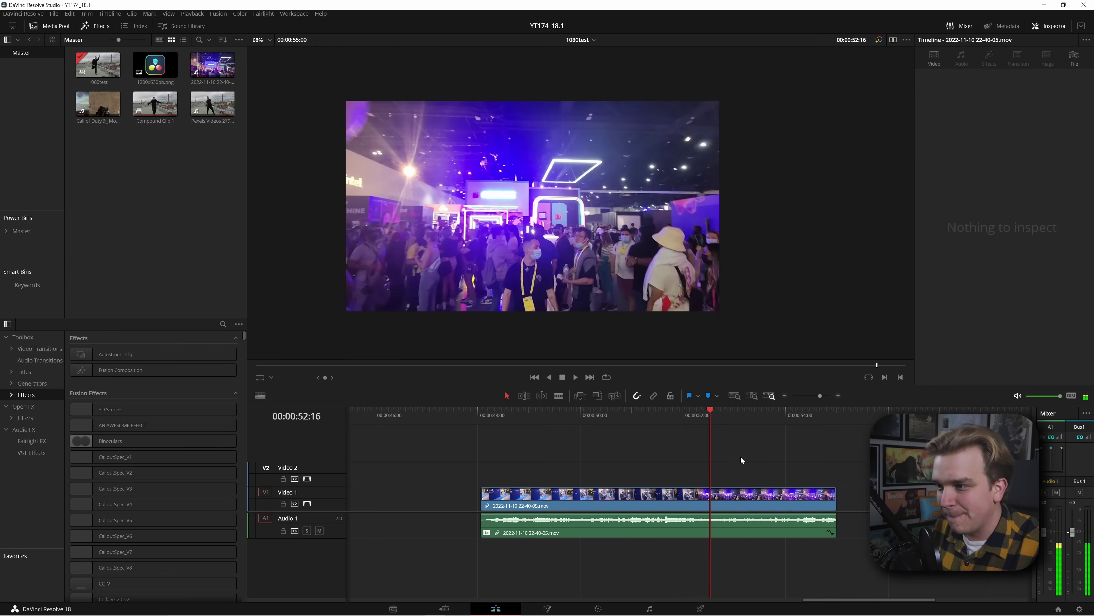
key("shift+bracketright")
left_click(497, 420)
key("space")
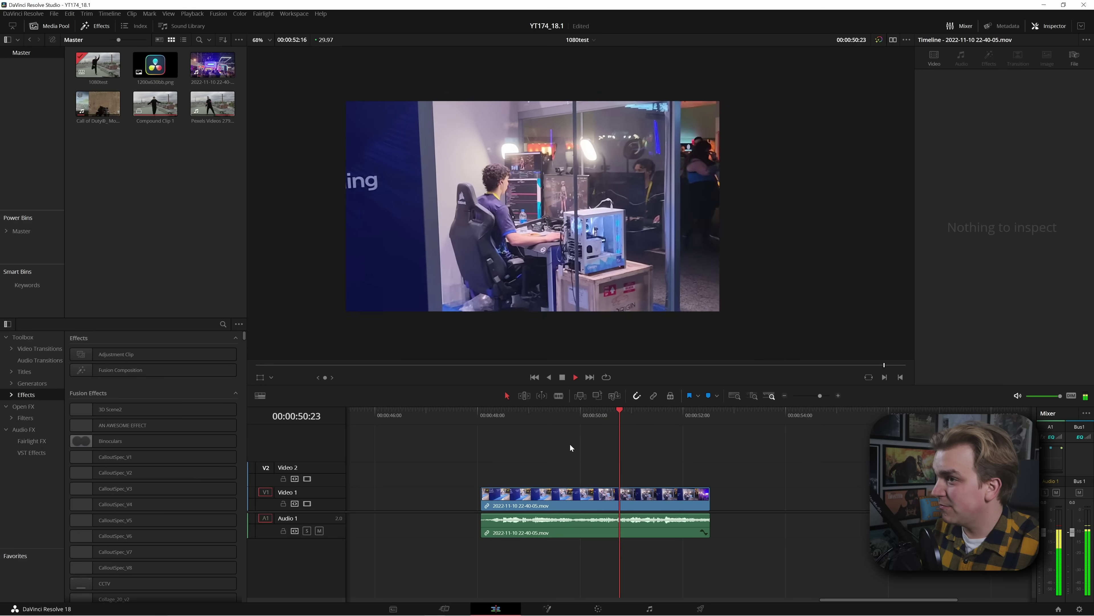
Replay the clip from its start several times to compare the audio with Voice Isolation
left_click(494, 415)
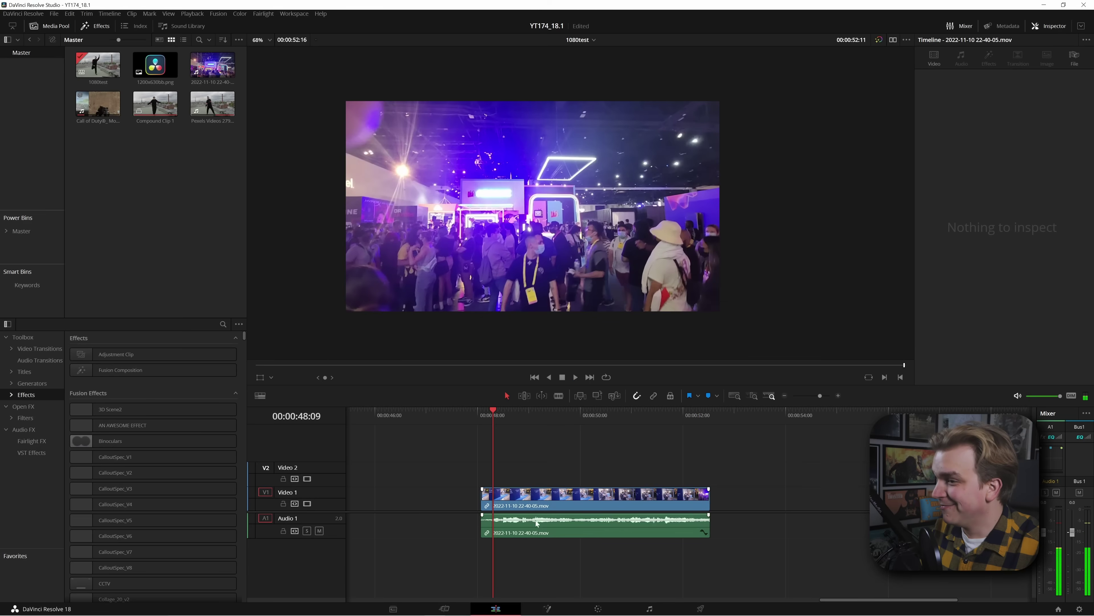
left_click(534, 523)
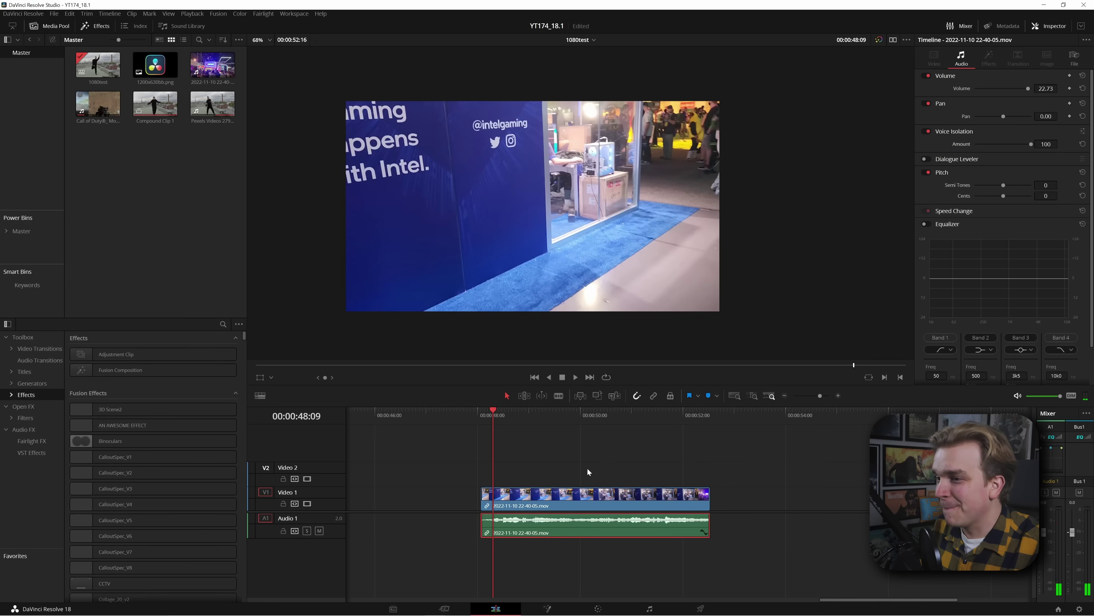
left_click(489, 417)
left_click(517, 454)
key("space")
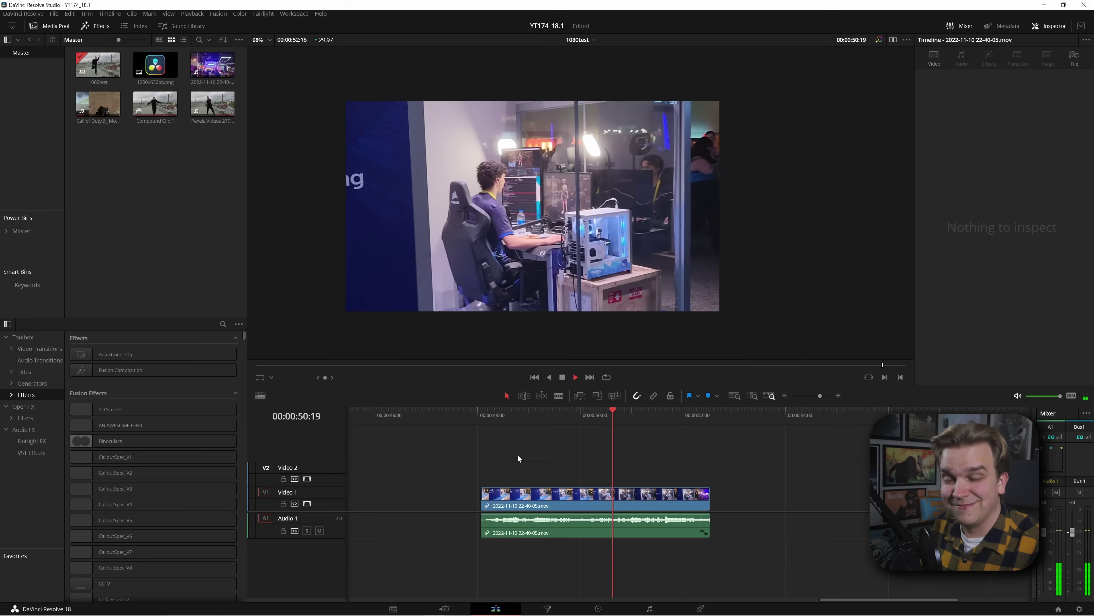
key("space")
left_click(593, 497)
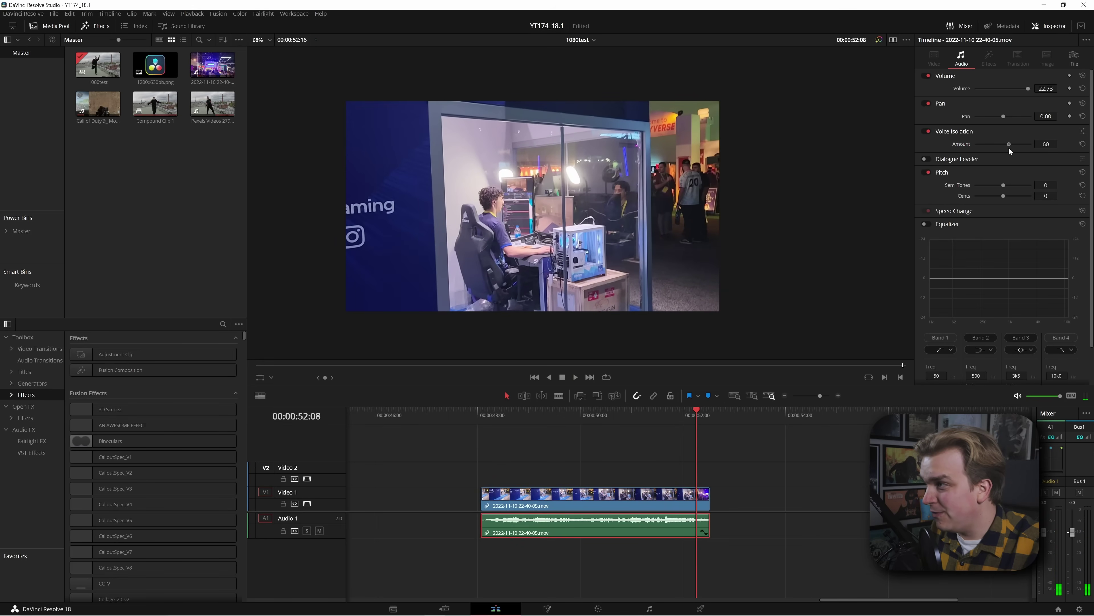
left_click(481, 418)
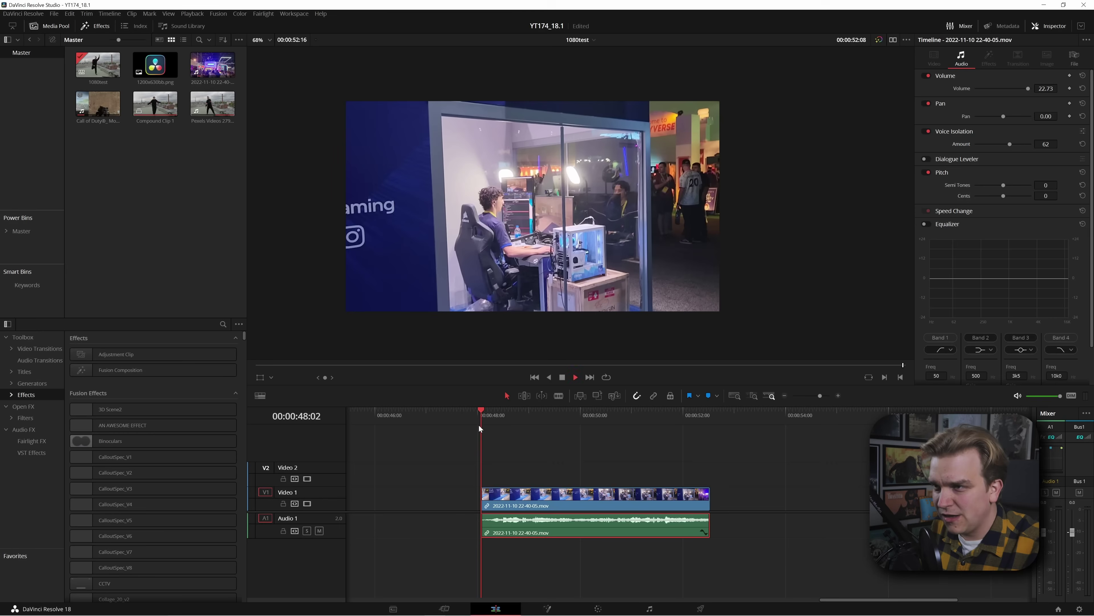
key("space")
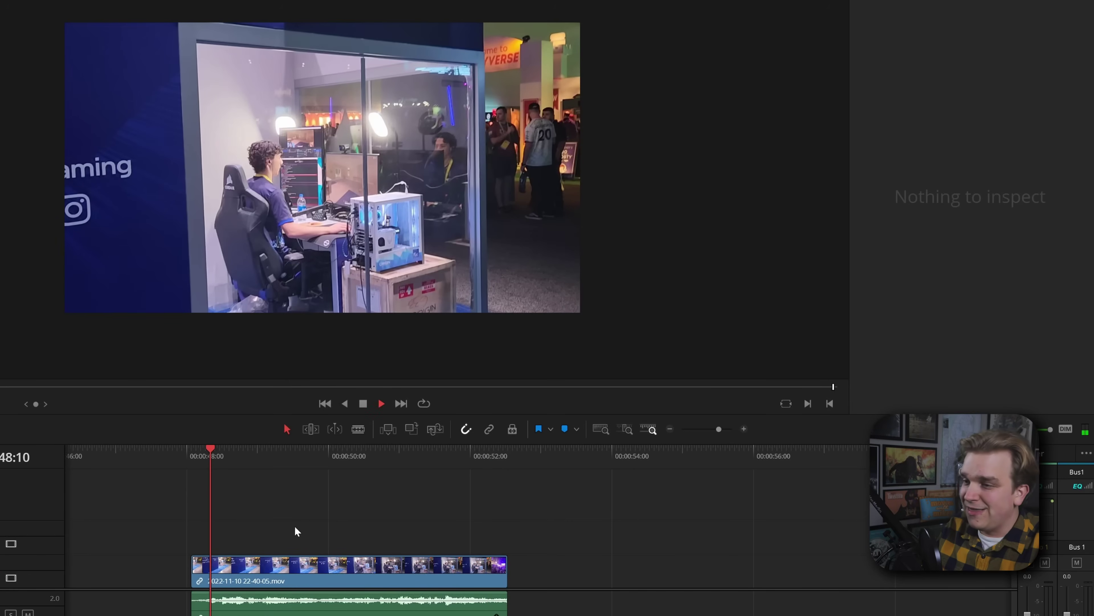
key("space")
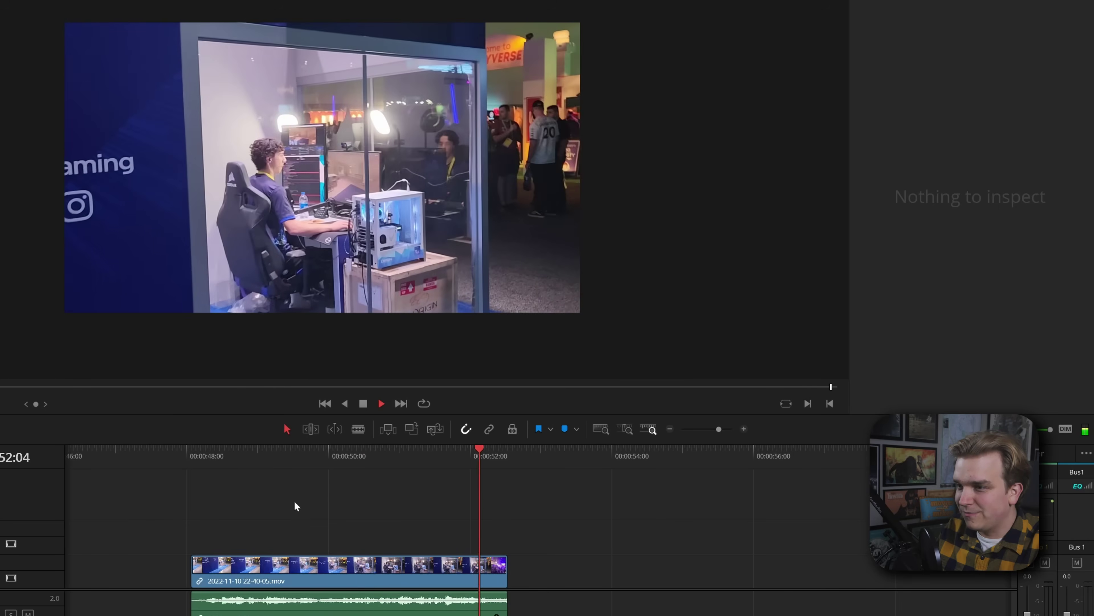
Stop playback, select the clip and enable Dialogue Leveler, checking its Mode choices
left_click(265, 450)
left_click(265, 601)
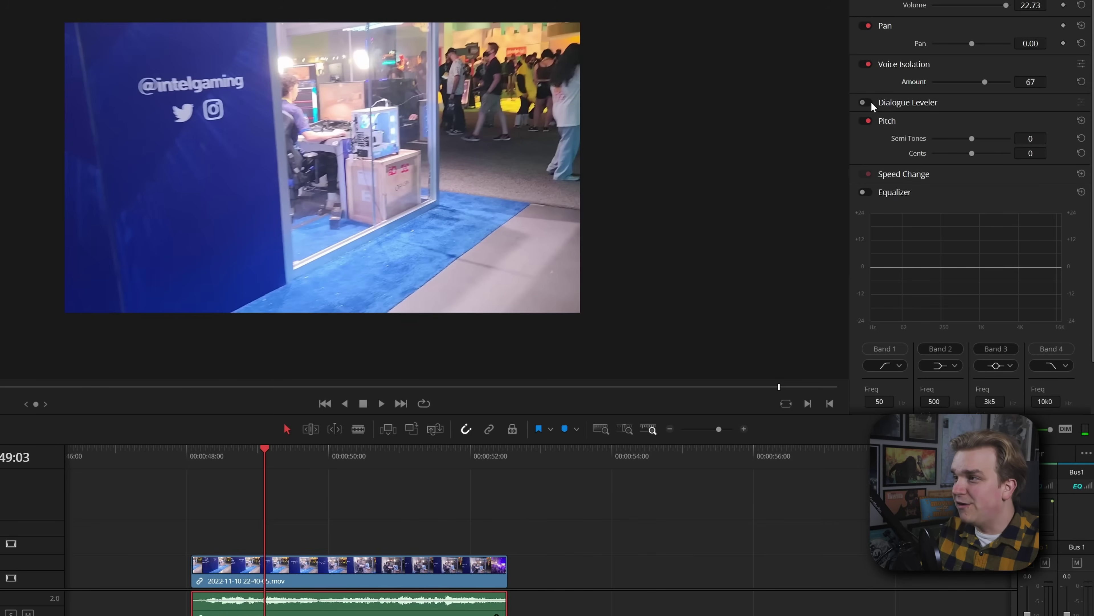
left_click(863, 103)
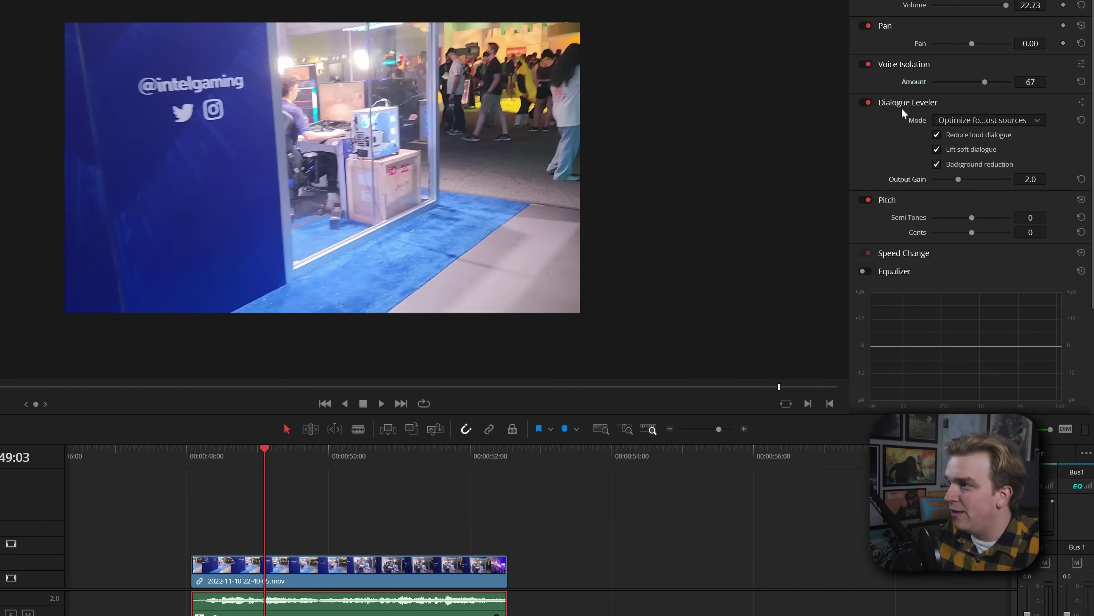
left_click(982, 120)
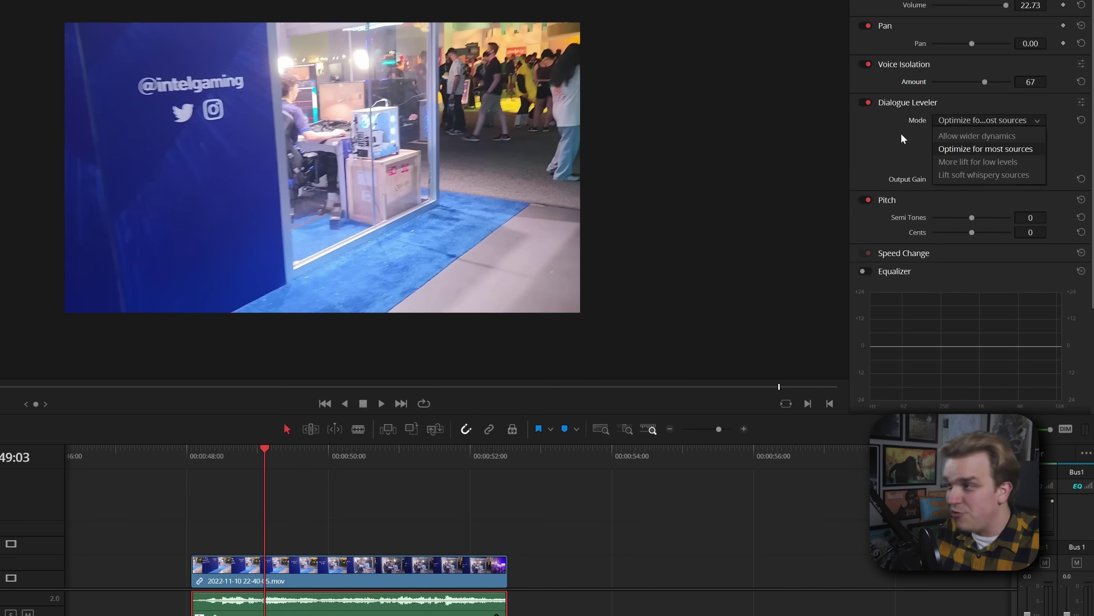
left_click(899, 144)
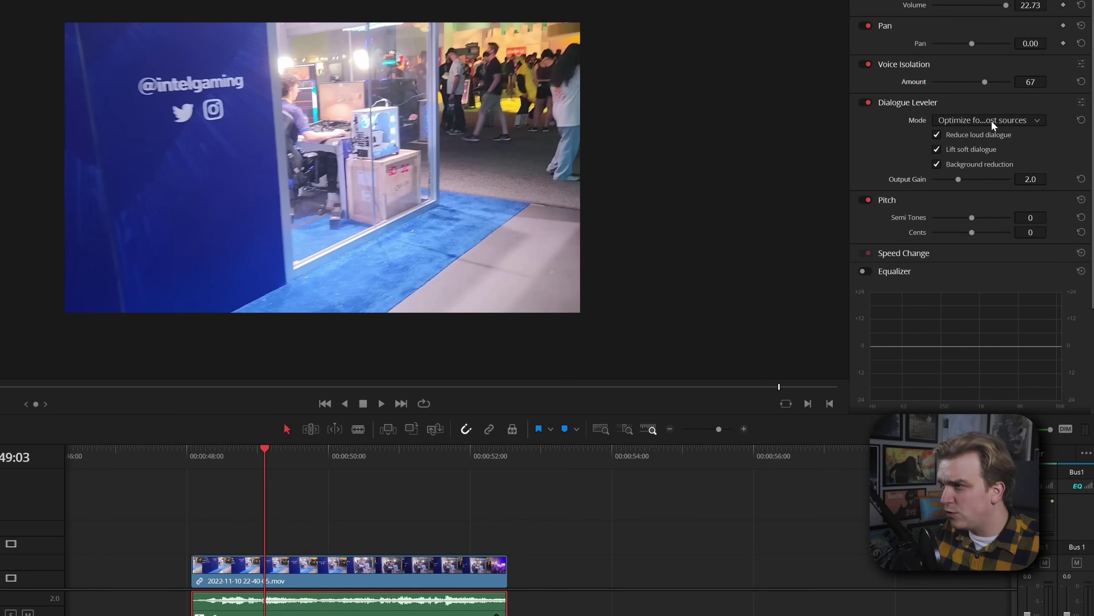
Turn Dialogue Leveler back off and open DaVinci Resolve > Keyboard Customization
left_click(867, 104)
left_click(785, 537)
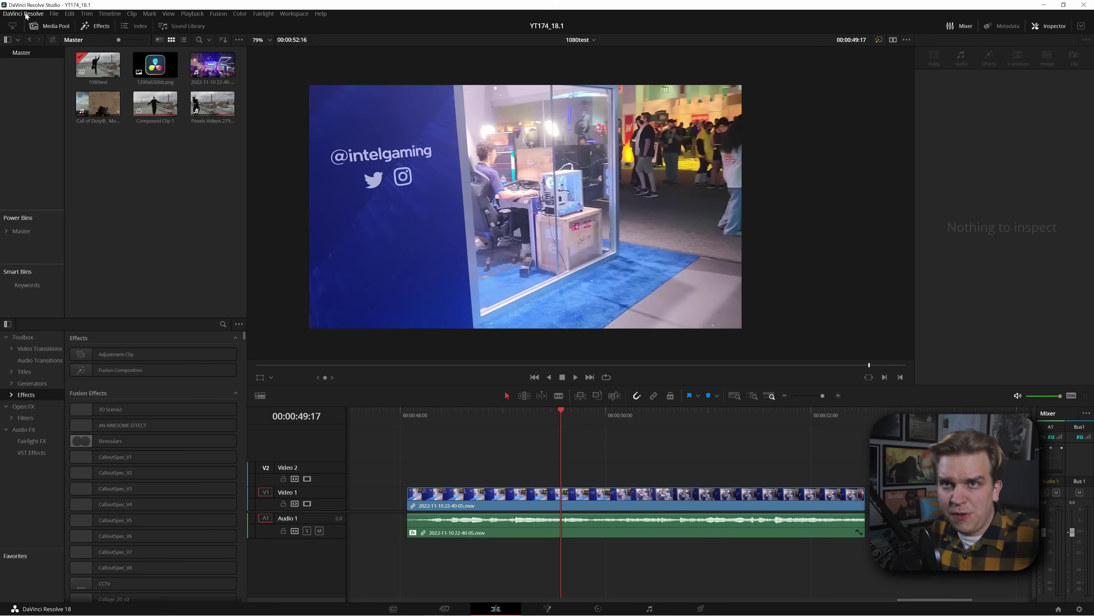
left_click(24, 13)
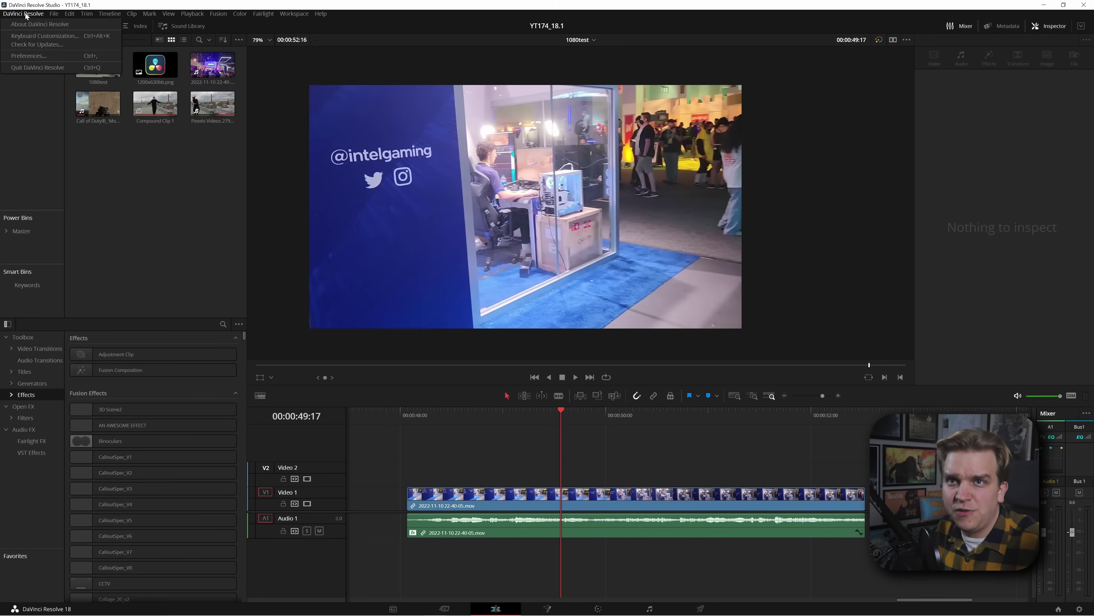
left_click(38, 39)
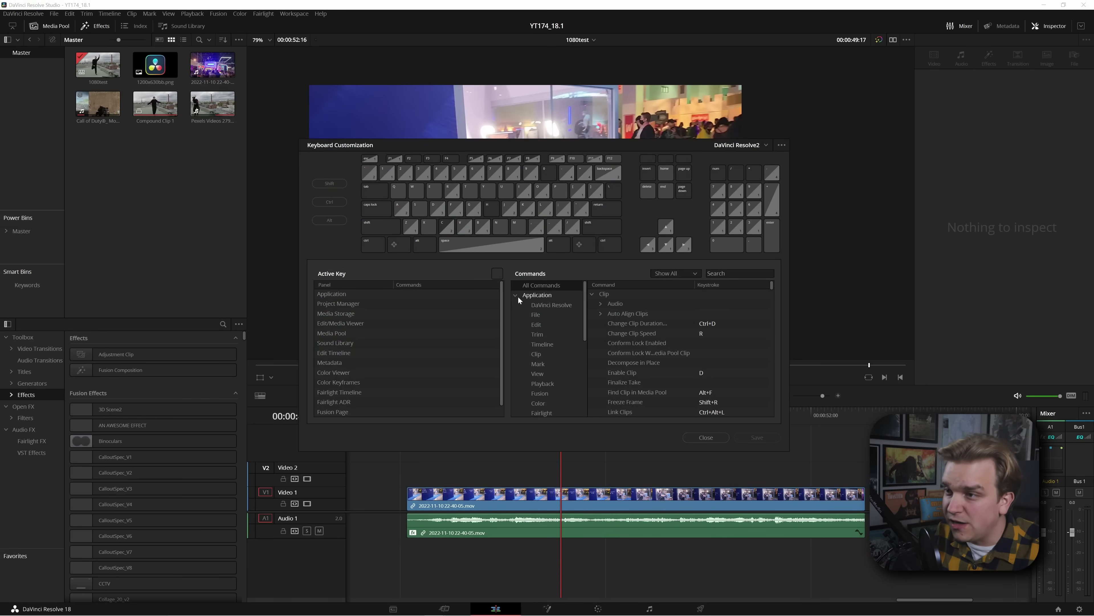
Pick the Fusion category in the Commands list to show its shortcut commands
scroll(521, 302, "down", 4)
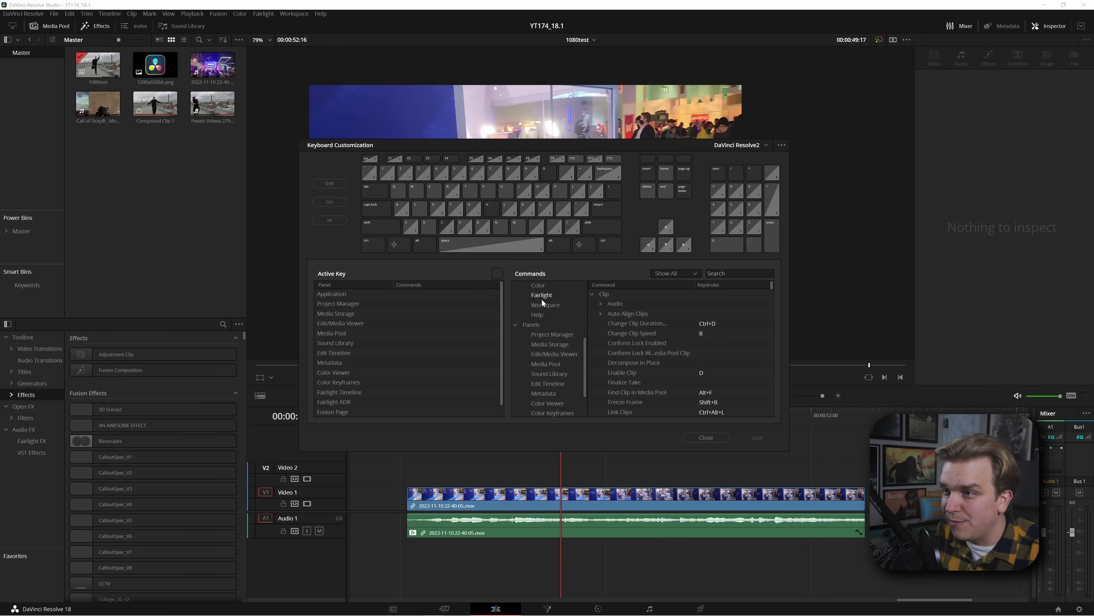
scroll(544, 302, "up", 3)
left_click(540, 364)
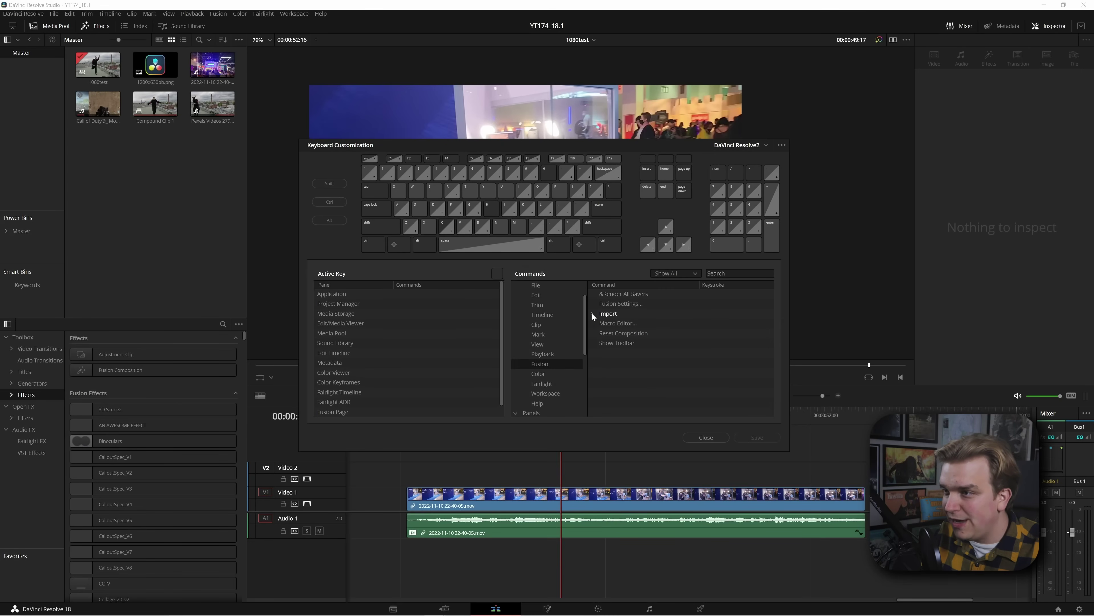
scroll(527, 386, "down", 4)
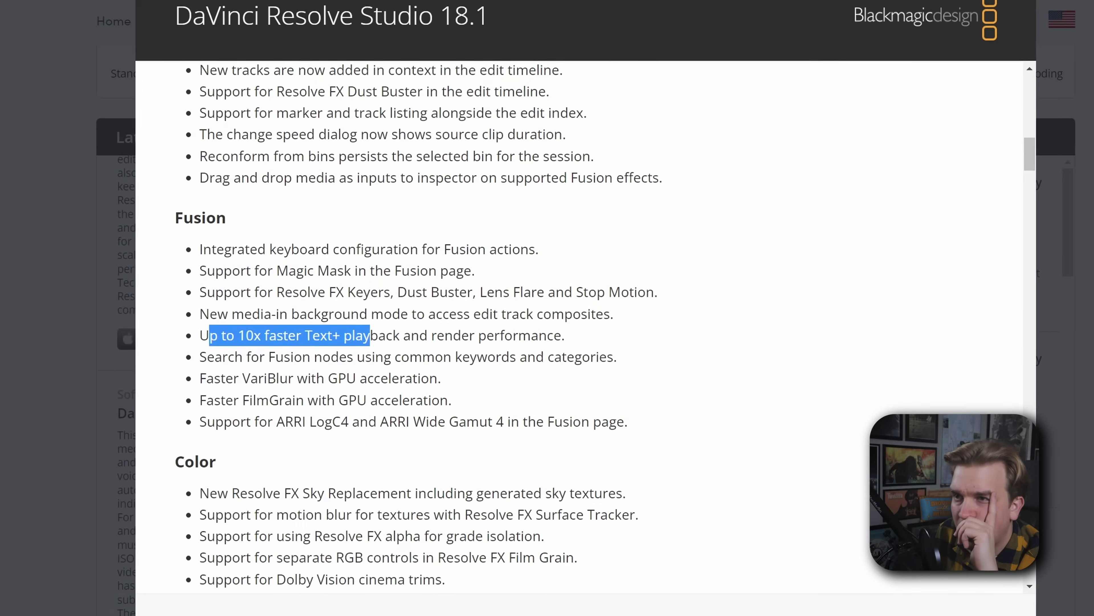
Highlight the 'Drag and drop media as inputs to inspector' bullet in the 18.1 release notes
left_click_drag(210, 175, 401, 188)
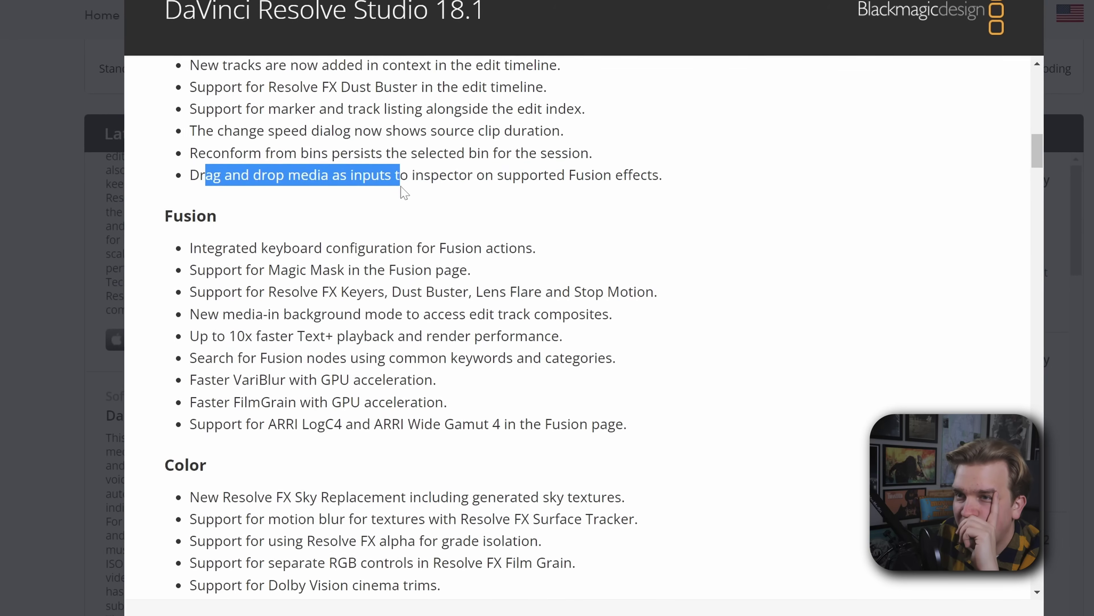
scroll(403, 224, "up", 5)
scroll(399, 257, "up", 3)
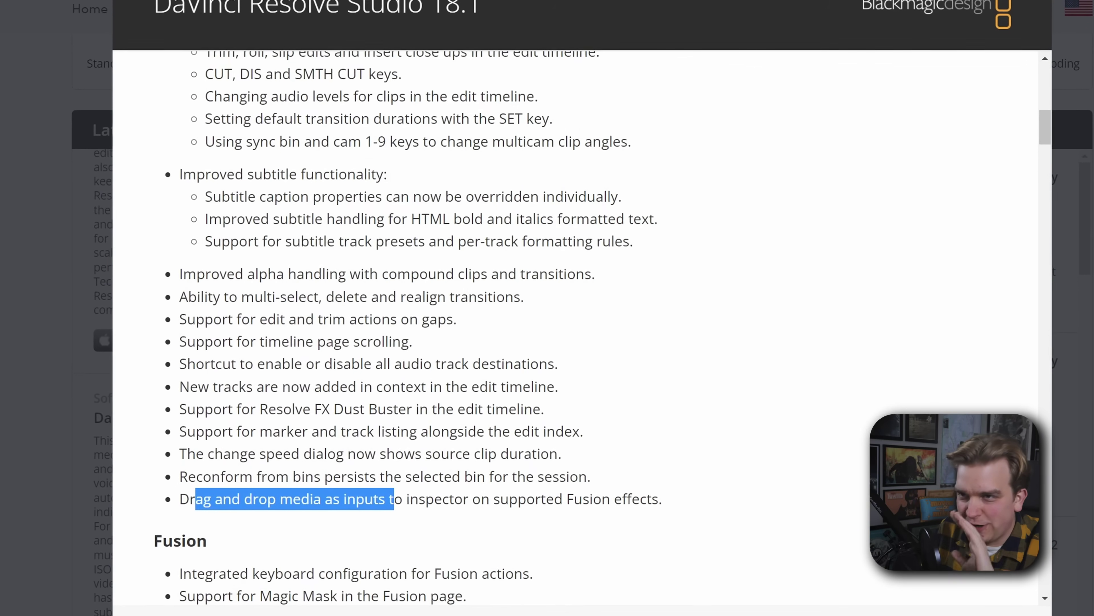
scroll(517, 308, "up", 3)
scroll(517, 308, "down", 4)
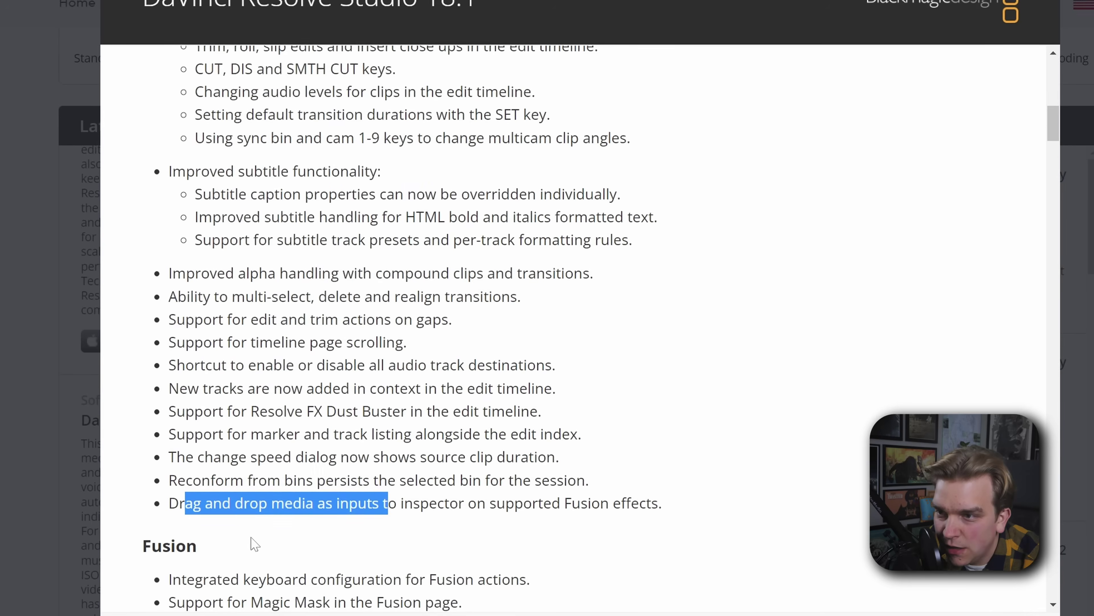
left_click(251, 542)
left_click_drag(210, 504, 649, 513)
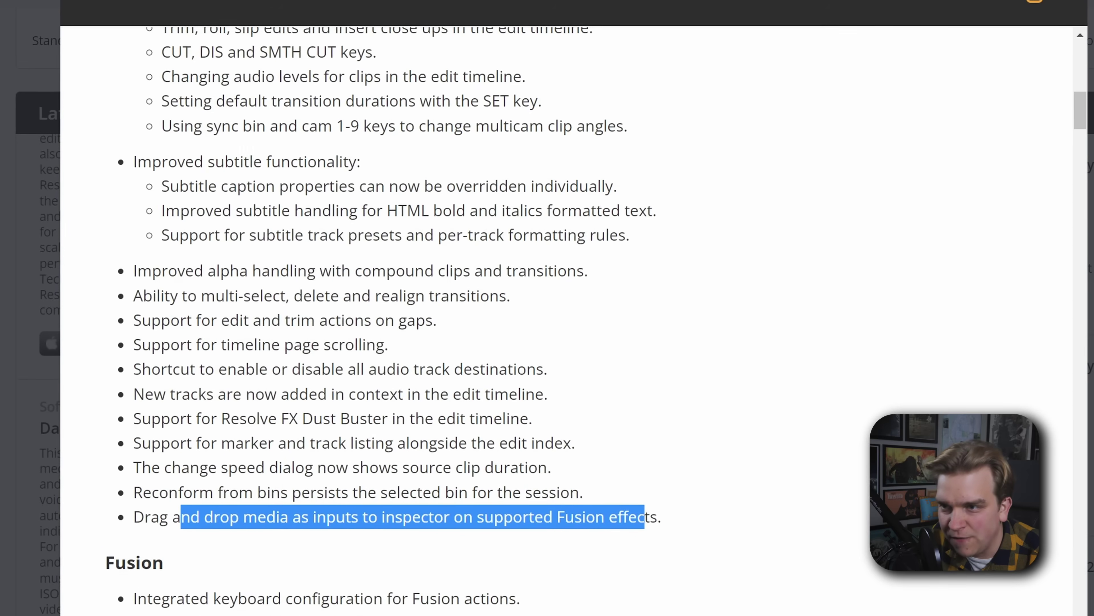
left_click(648, 513)
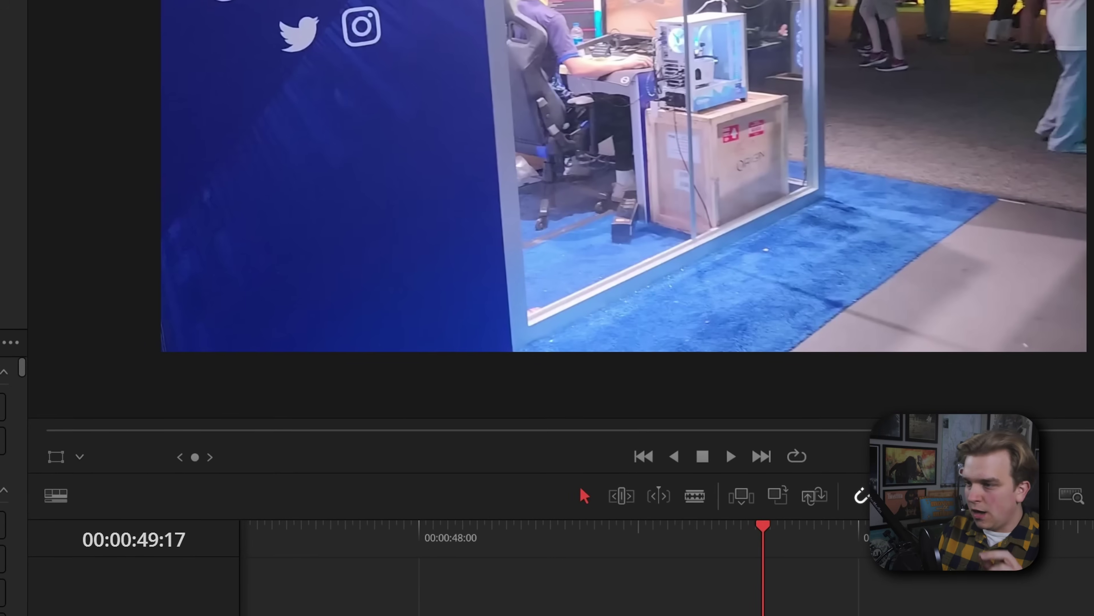
Put the playhead on the Fusion Composition clip and switch to the Fusion page
scroll(552, 561, "right", 3)
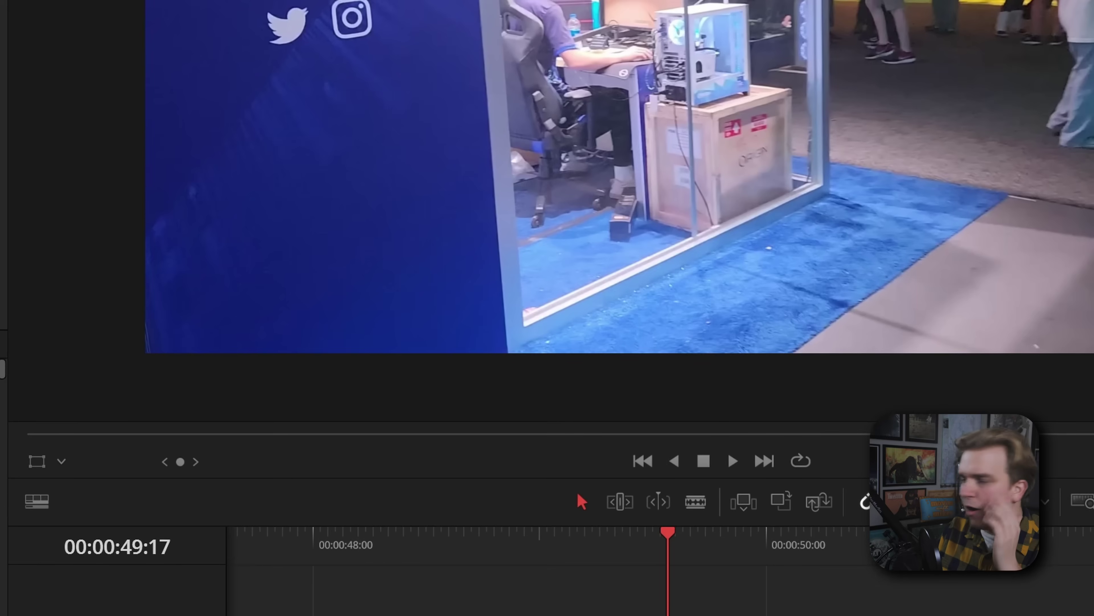
scroll(548, 573, "down", 3)
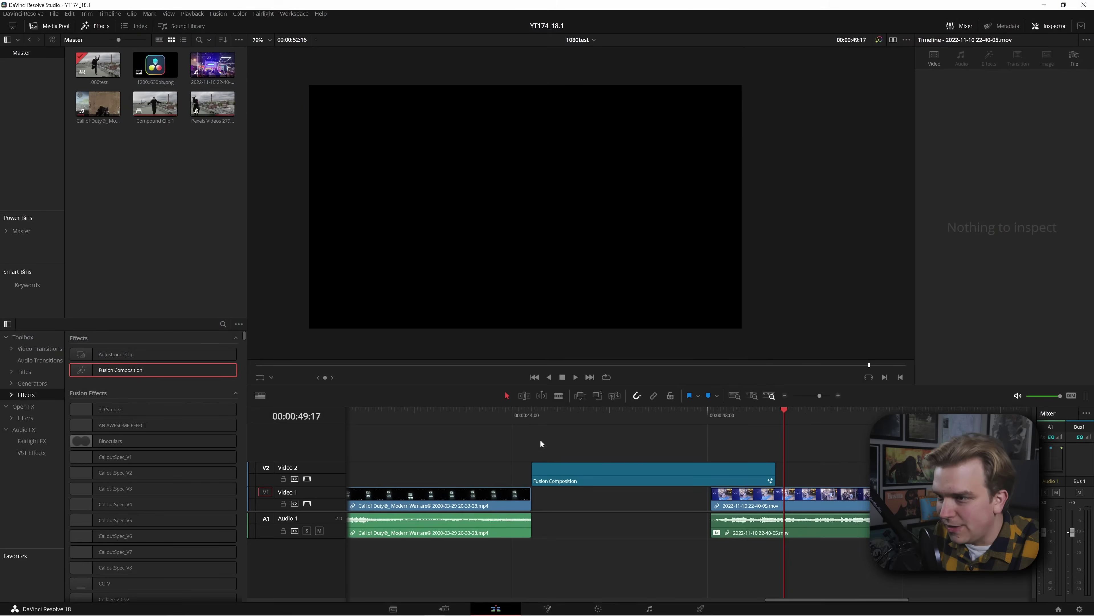
left_click(567, 444)
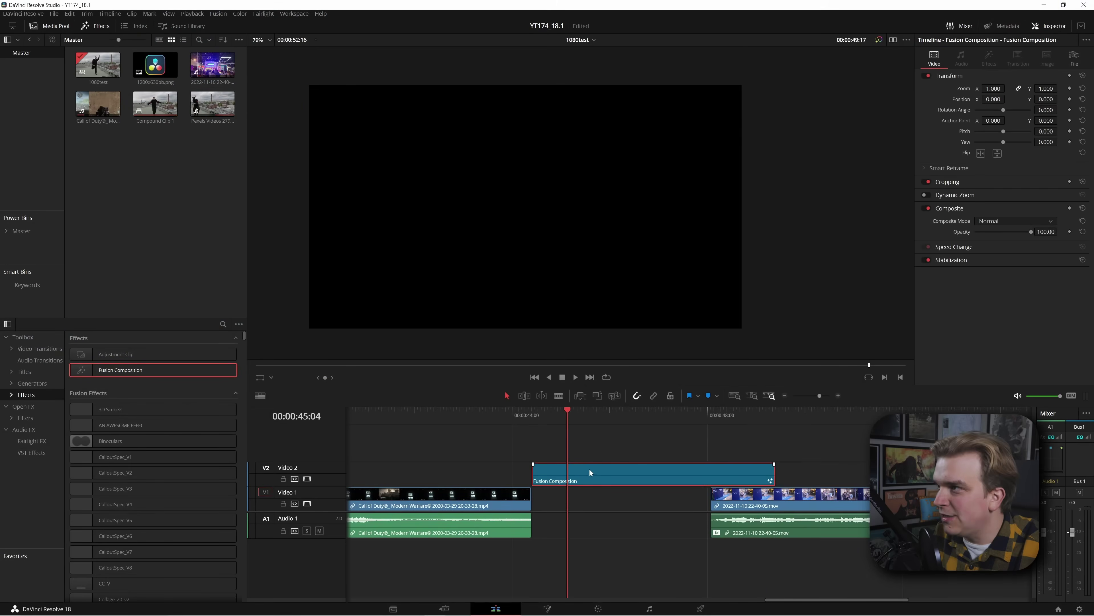
key("shift+5")
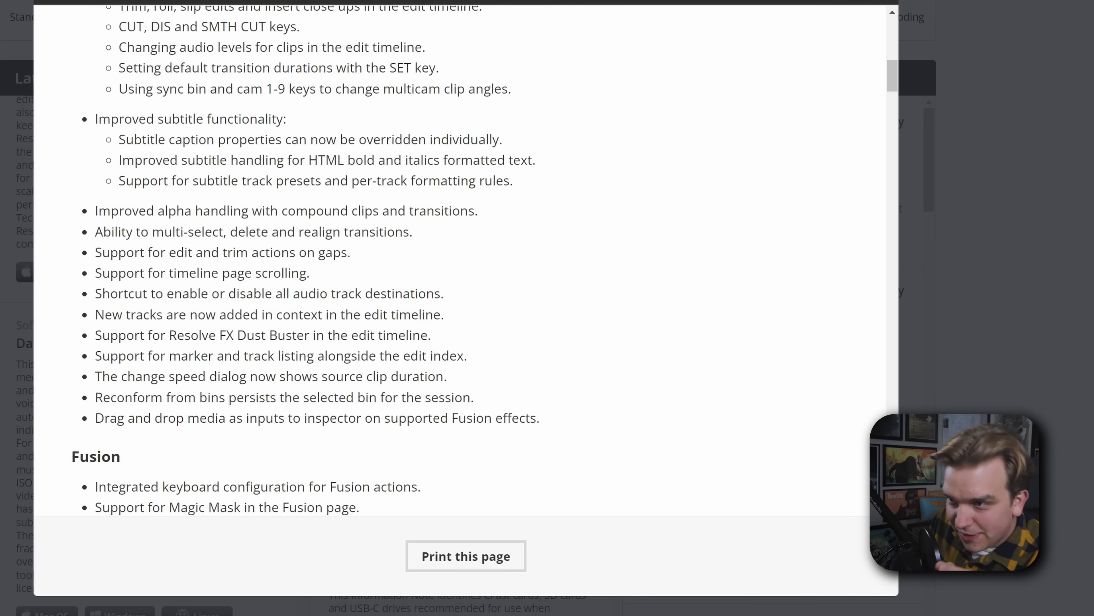
Highlight the media-inputs note, then return to the timeline and set the playhead to 00:00:28:00
left_click_drag(135, 418, 216, 418)
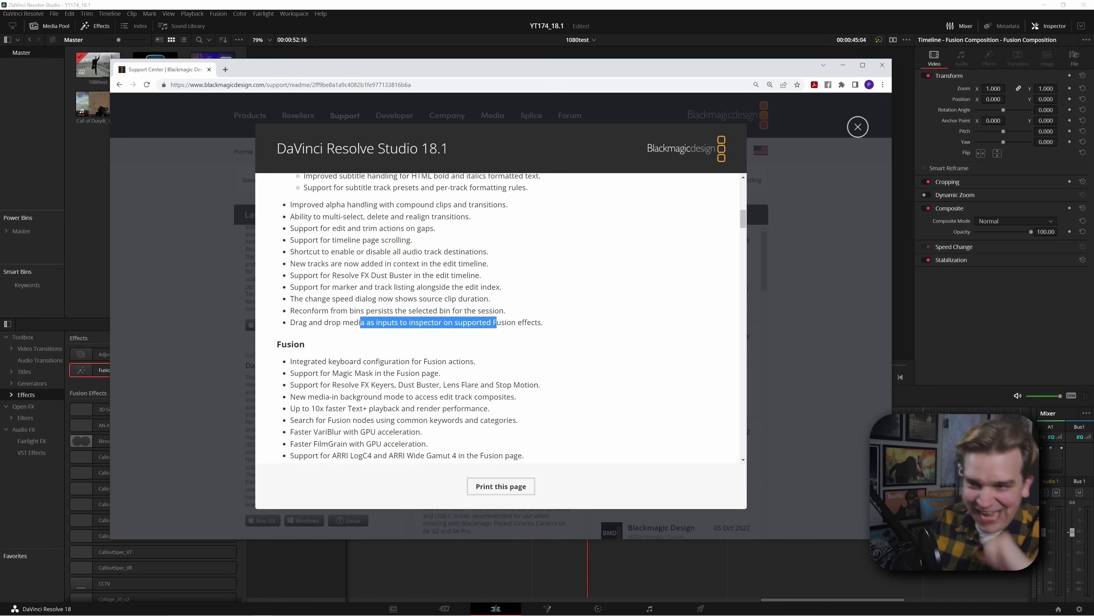
left_click(87, 256)
left_click(548, 452)
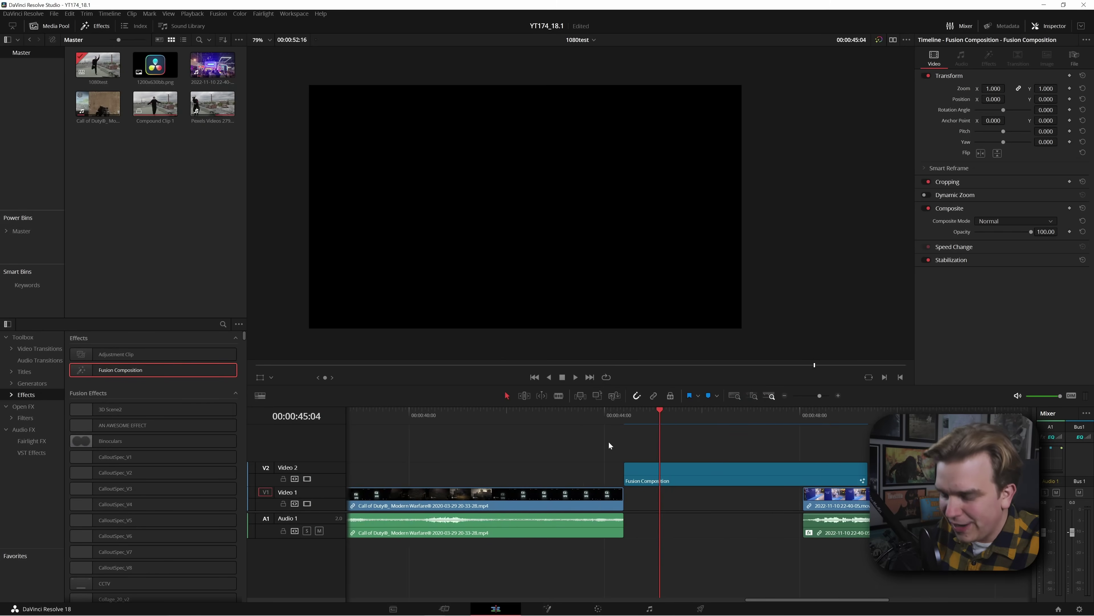
scroll(543, 451, "down", 3)
left_click(529, 416)
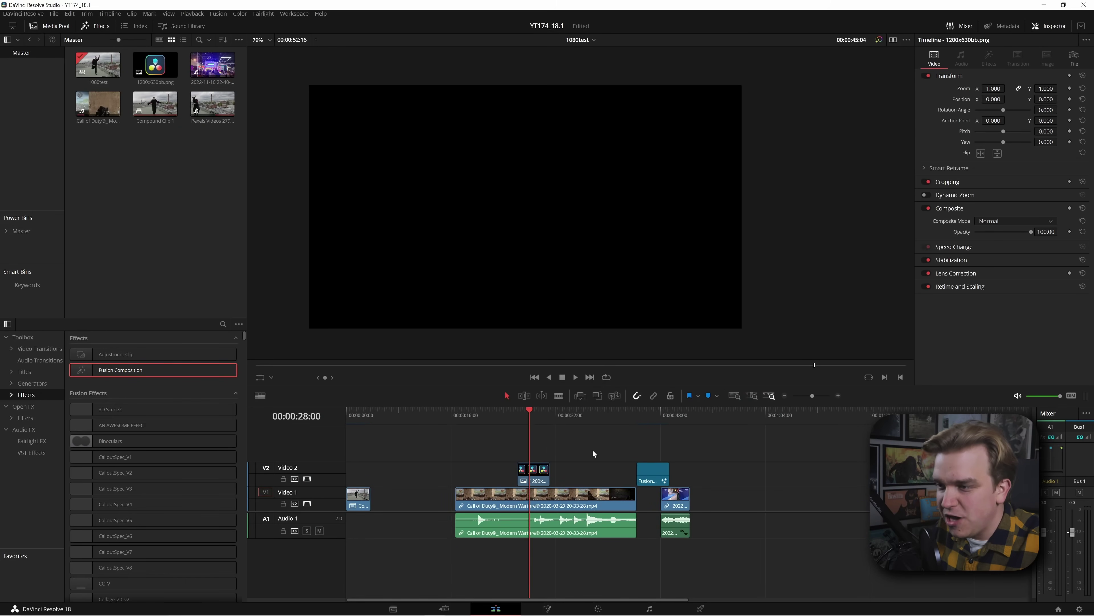
Move the playhead to 23:20 and mute the gameplay clip's audio with D
scroll(697, 514, "up", 3)
left_click(622, 414)
scroll(604, 474, "right", 2)
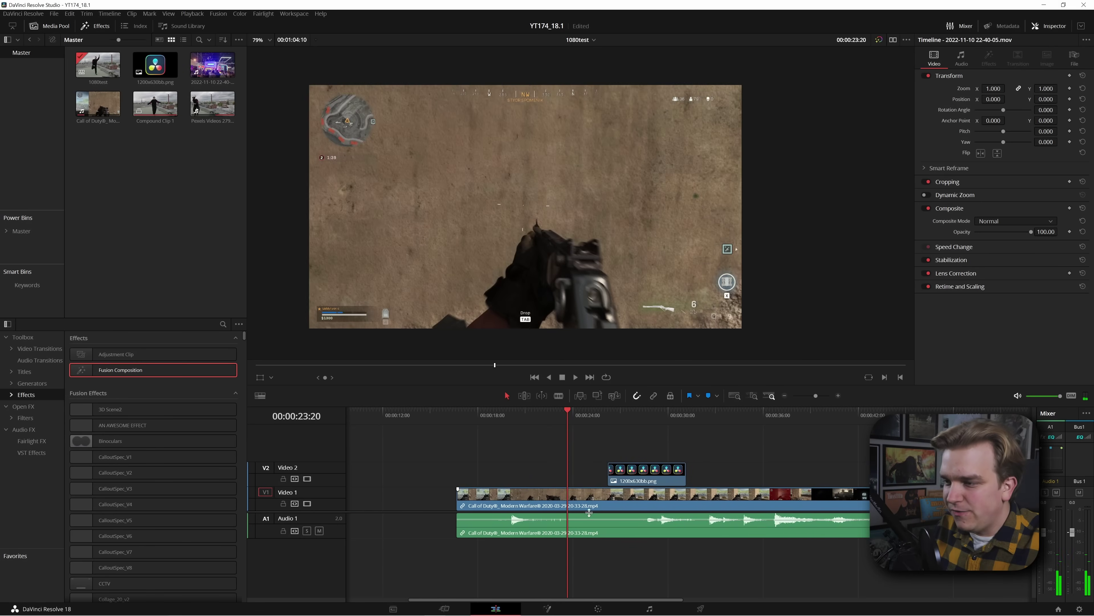
left_click(582, 533)
key("d")
Select the 1200x630bb.png logo clip on V2 and open its composition on the Fusion page
scroll(431, 465, "right", 3)
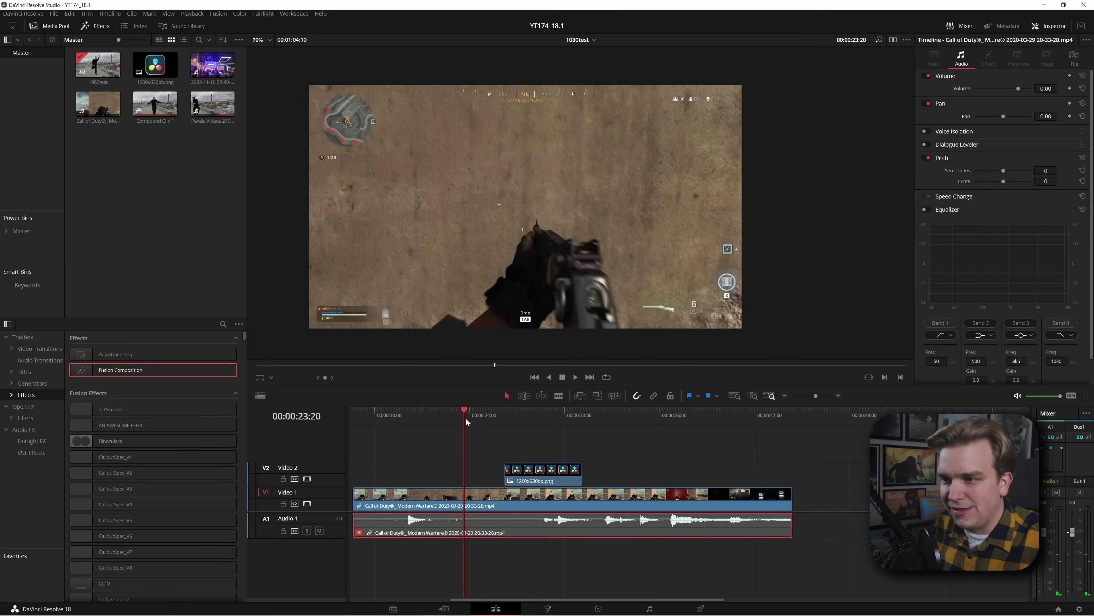
left_click_drag(466, 417, 529, 418)
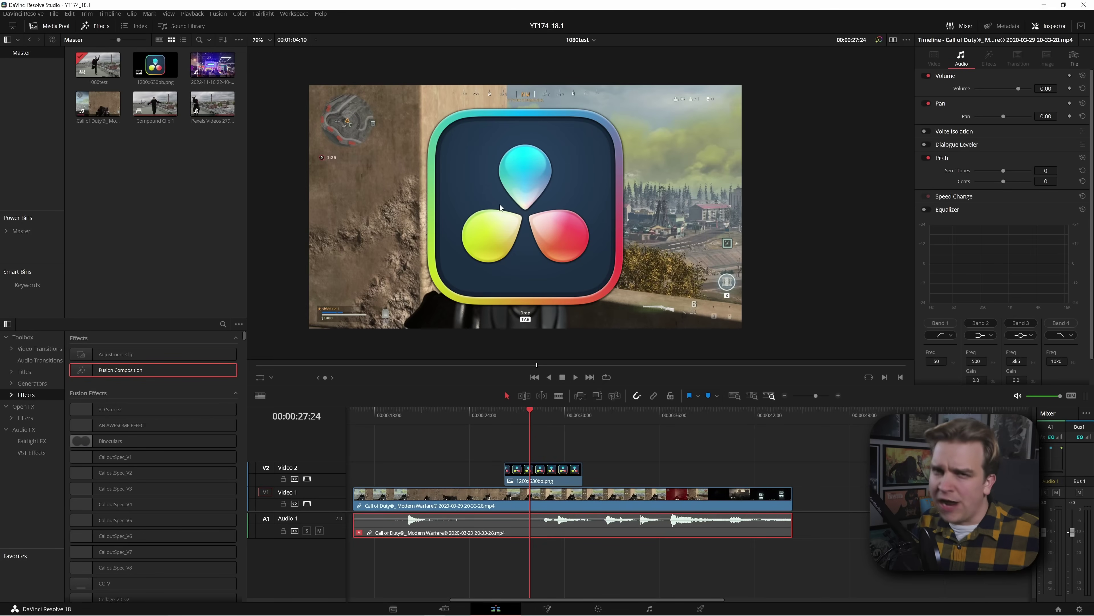
left_click(443, 448)
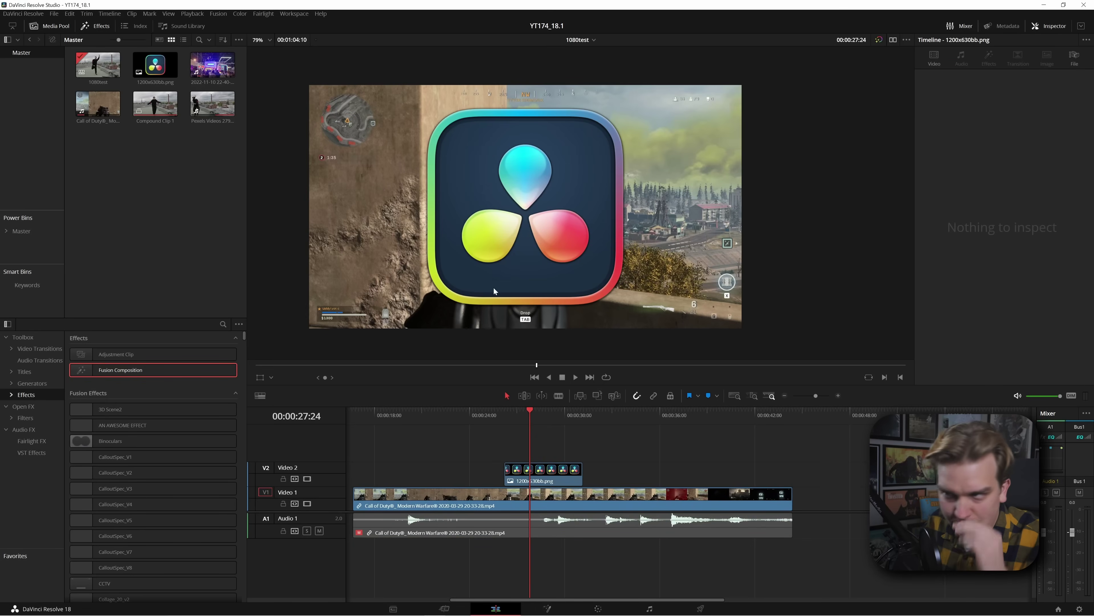
left_click(544, 478)
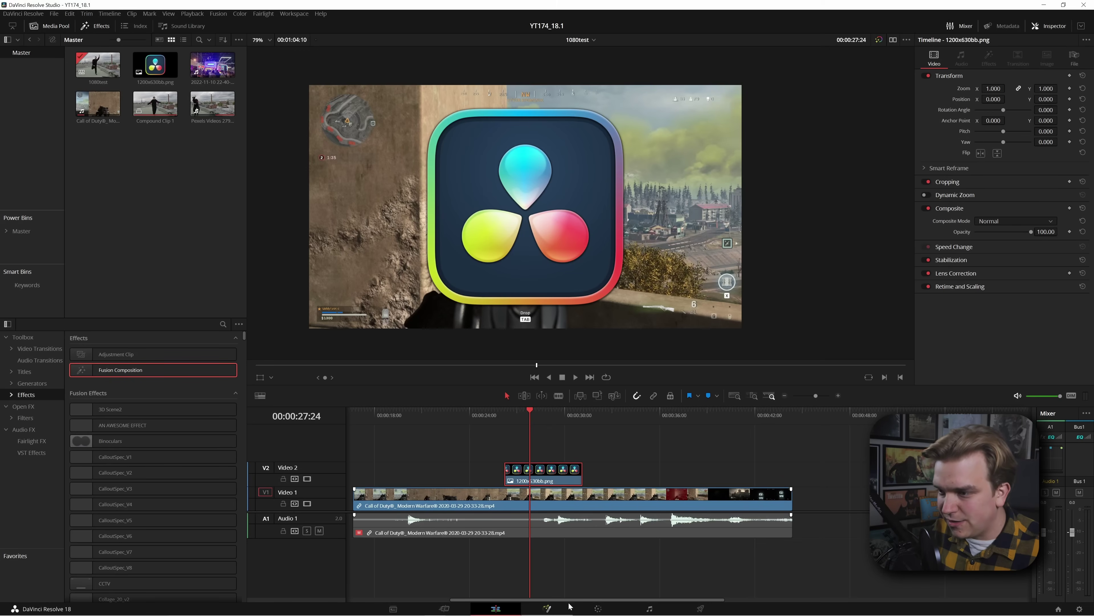
left_click(557, 611)
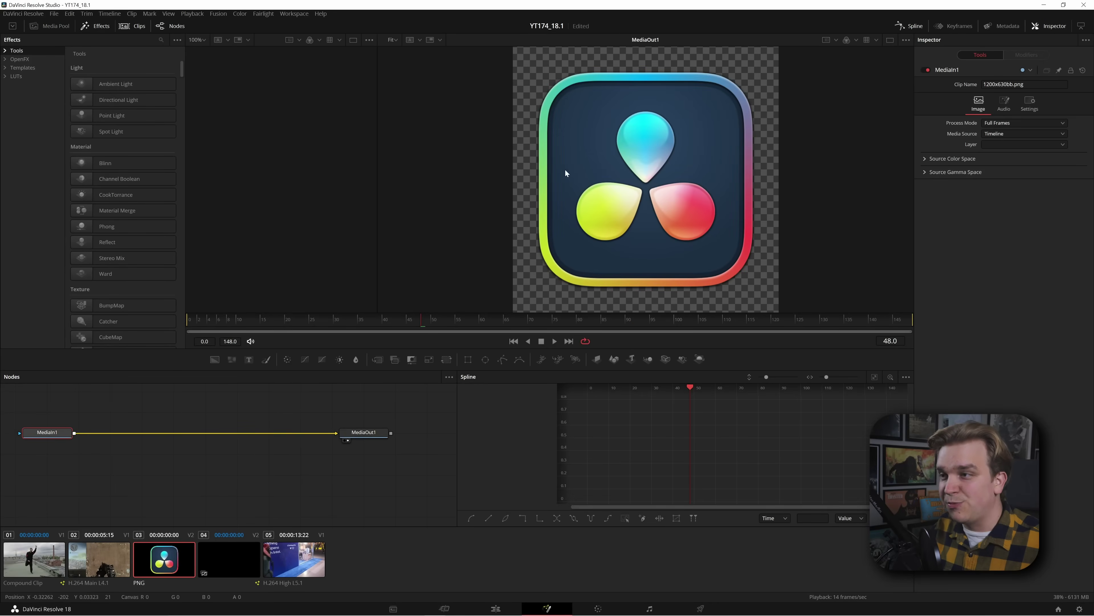
Add a MediaIn2 node through the Shift+Space tool search and view it
left_click(291, 479)
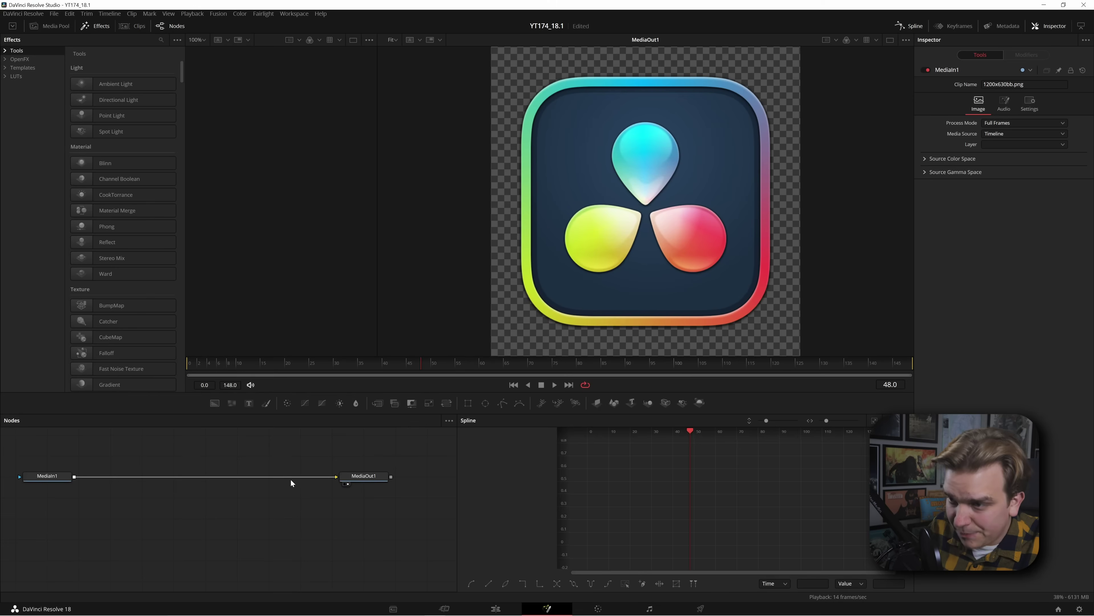
key("shift+space")
type("load")
key("BackSpace")
key("BackSpace")
key("BackSpace")
key("BackSpace")
type("media")
key("Return")
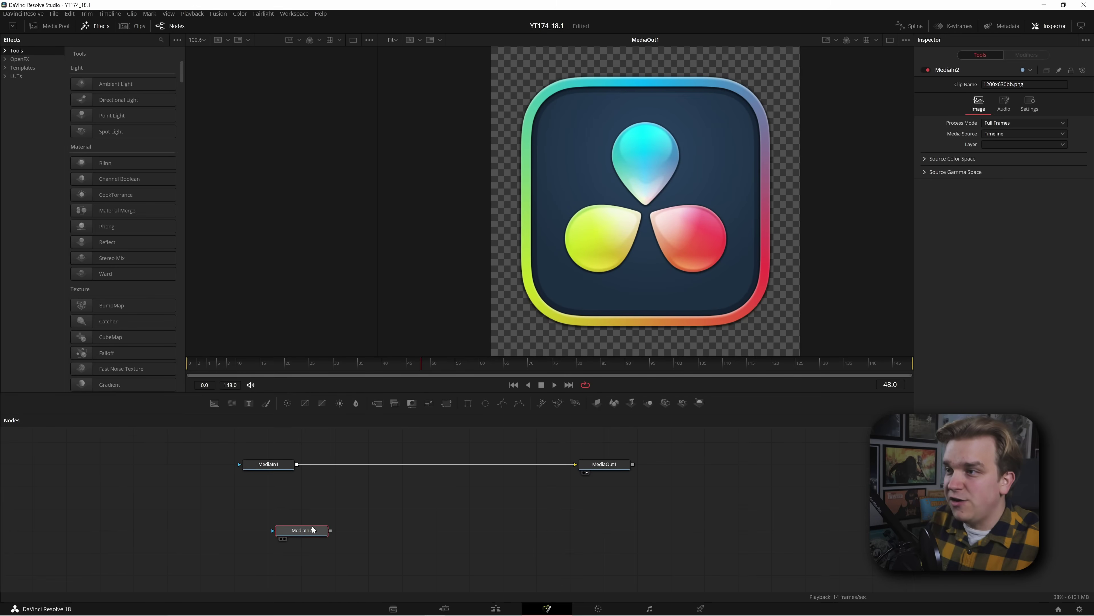
key("2")
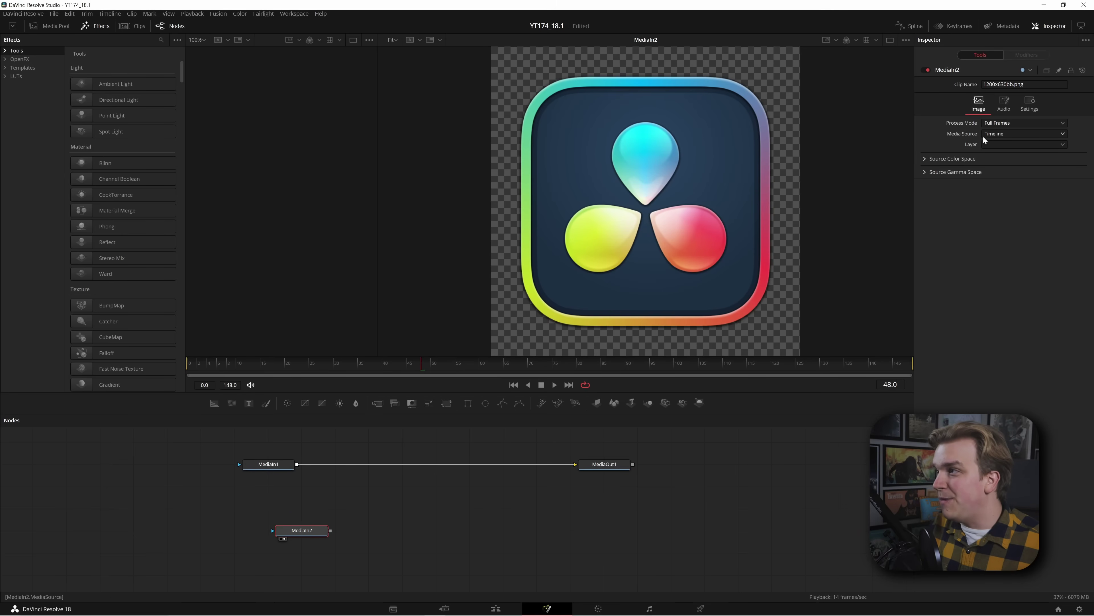
Set MediaIn2's Media Source to Background to bring in the gameplay footage
left_click(995, 133)
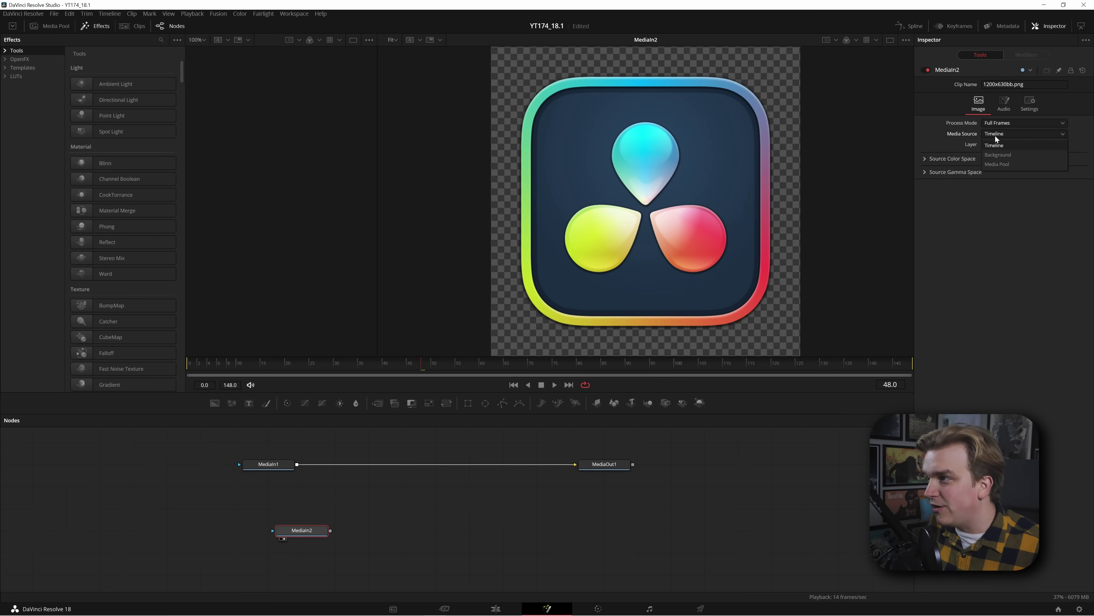
left_click(997, 153)
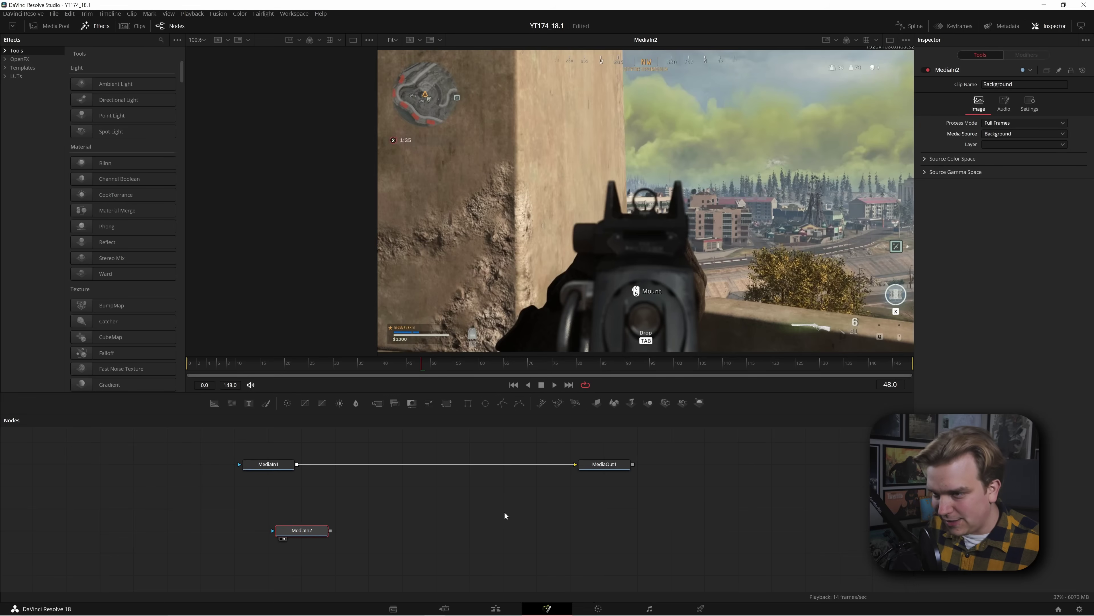
left_click_drag(464, 520, 443, 516)
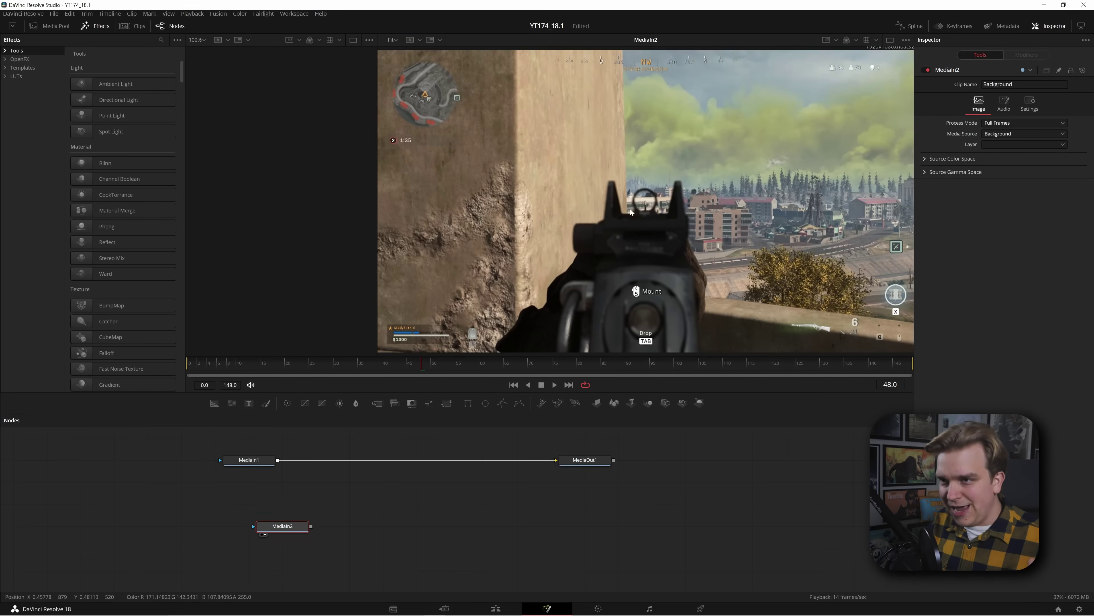
scroll(608, 219, "down", 2)
scroll(609, 219, "down", 1)
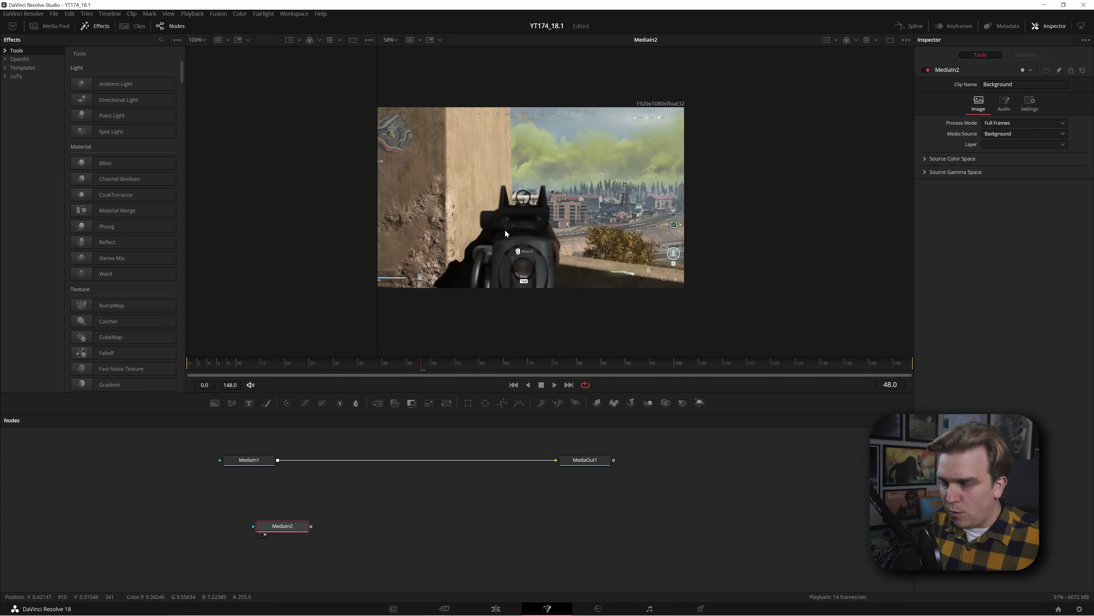
left_click(384, 478)
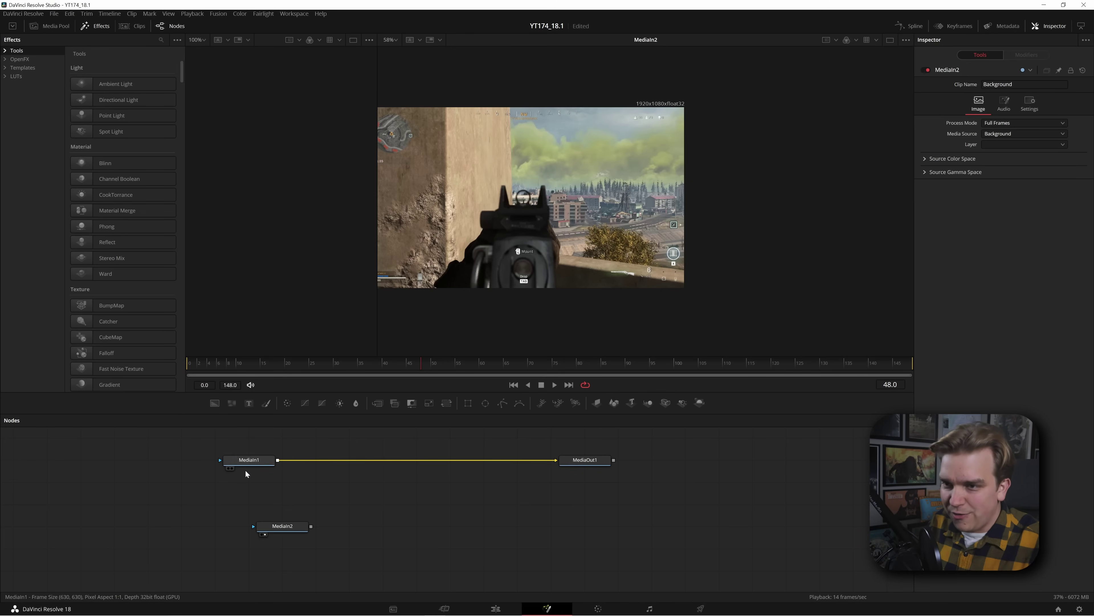
Merge MediaIn1's logo over MediaIn2 as Merge1, connect it to MediaOut1, and rearrange the nodes
left_click_drag(308, 521, 210, 519)
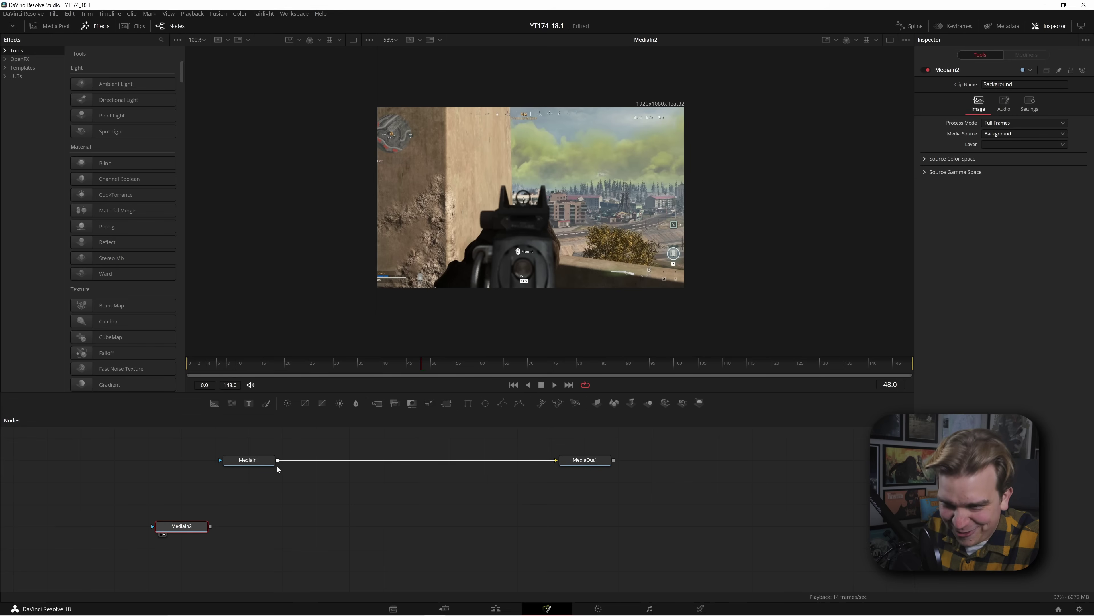
left_click_drag(278, 460, 209, 527)
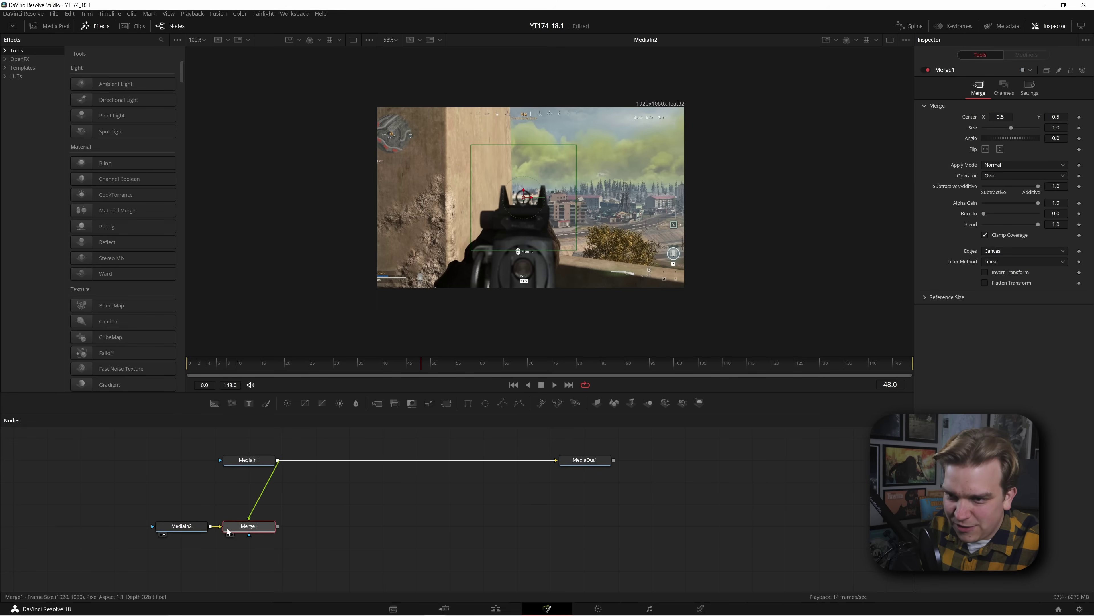
left_click_drag(277, 526, 590, 516)
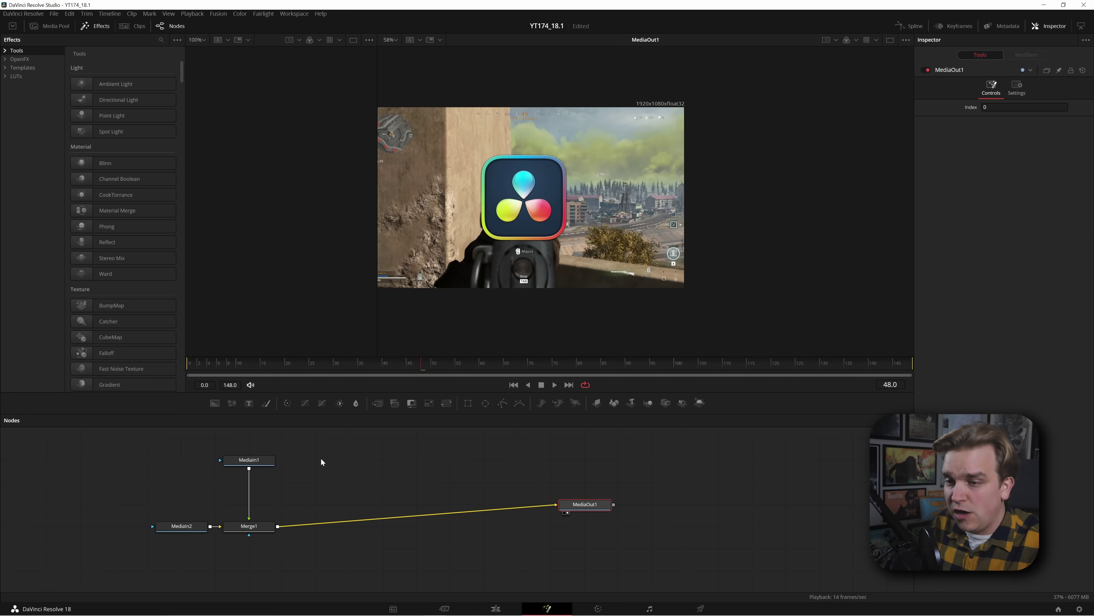
scroll(190, 513, "up", 5)
left_click_drag(197, 510, 74, 512)
Insert a Gaussian Blur between MediaIn2 and Merge1 to soften the background gameplay
left_click(74, 512)
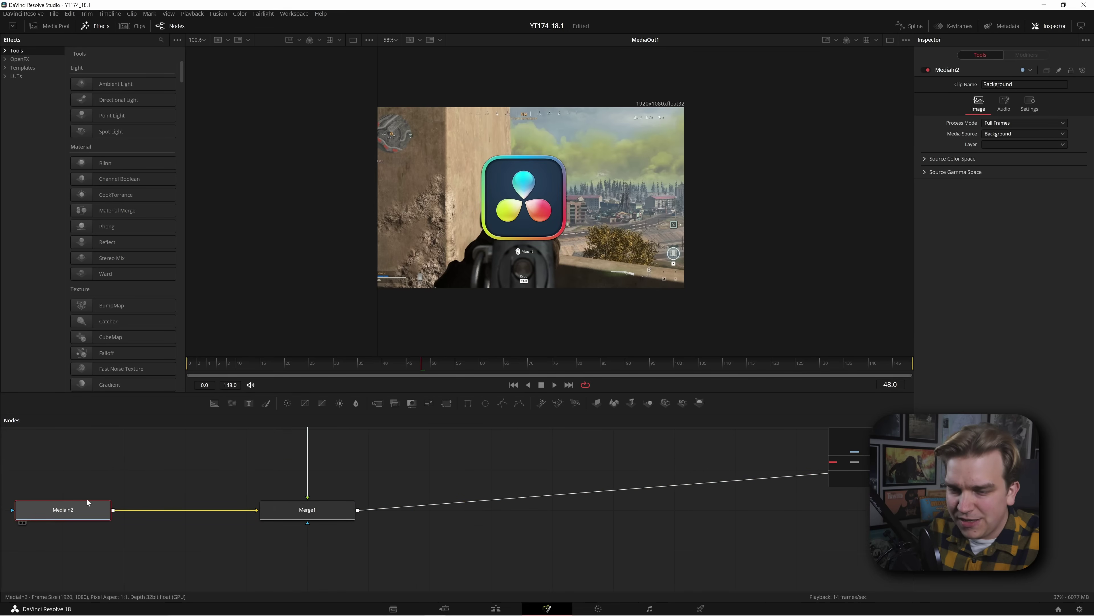
key("shift+space")
type("med")
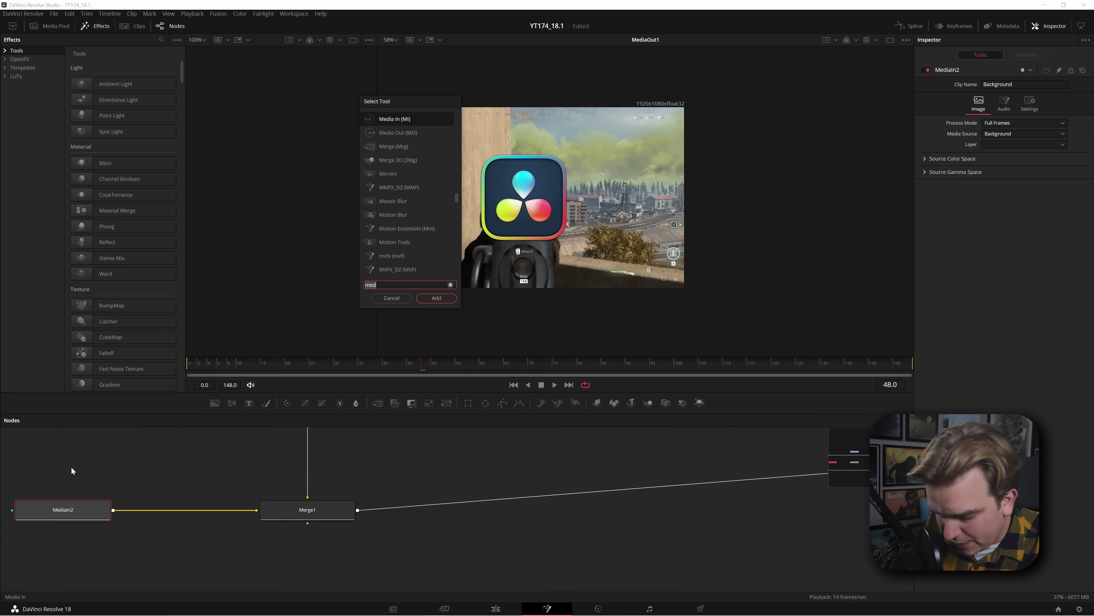
key("BackSpace")
key("BackSpace")
key("BackSpace")
type("blu")
key("Down")
key("Down")
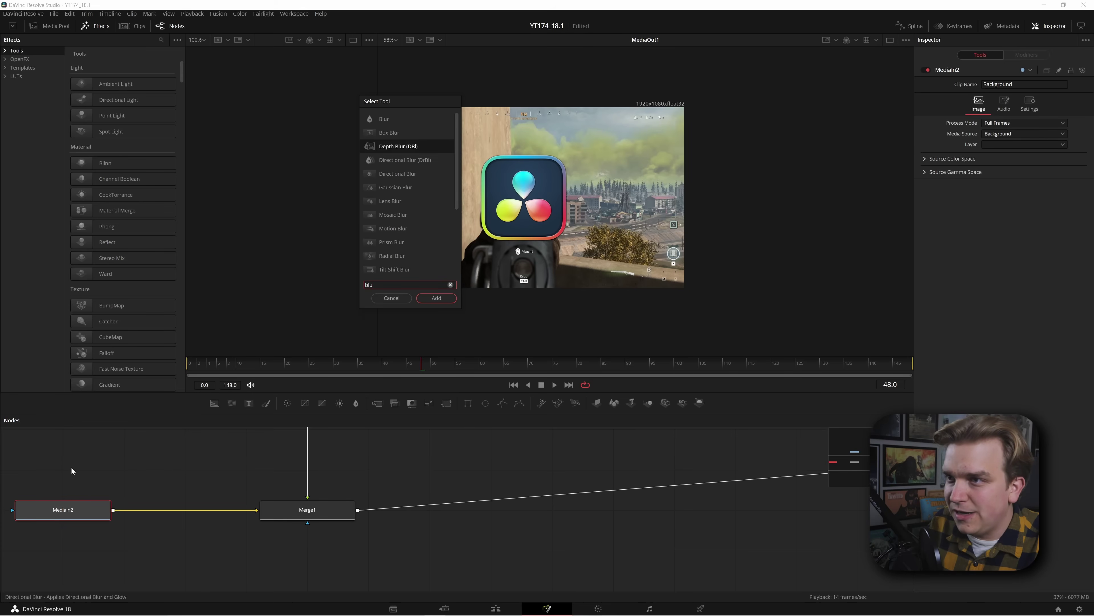
key("Down")
key("Down")
key("Down")
key("Down")
key("Up")
key("Return")
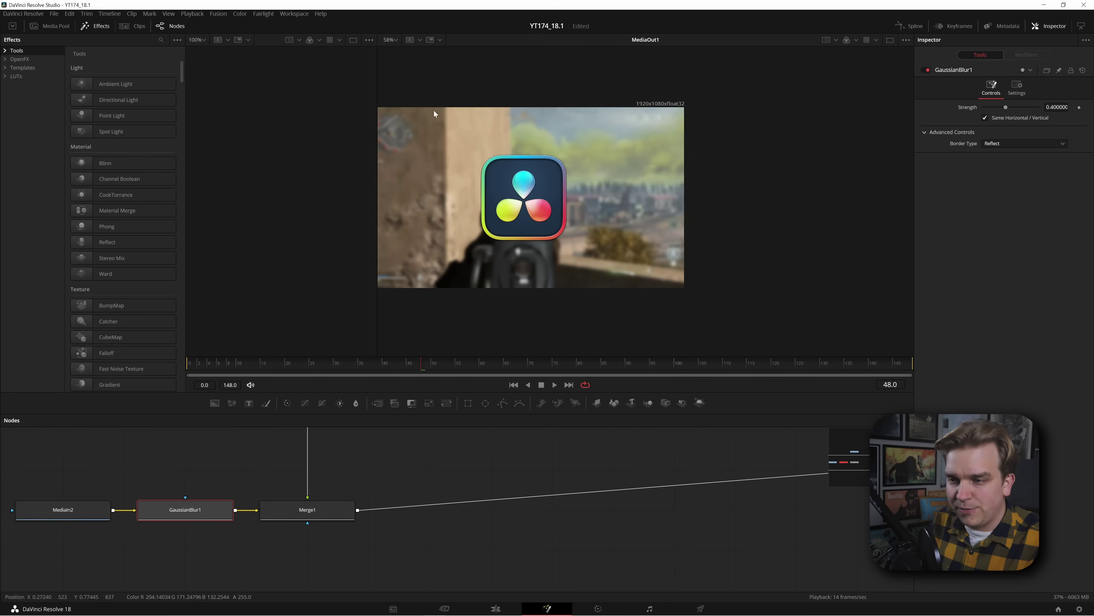
left_click(407, 461)
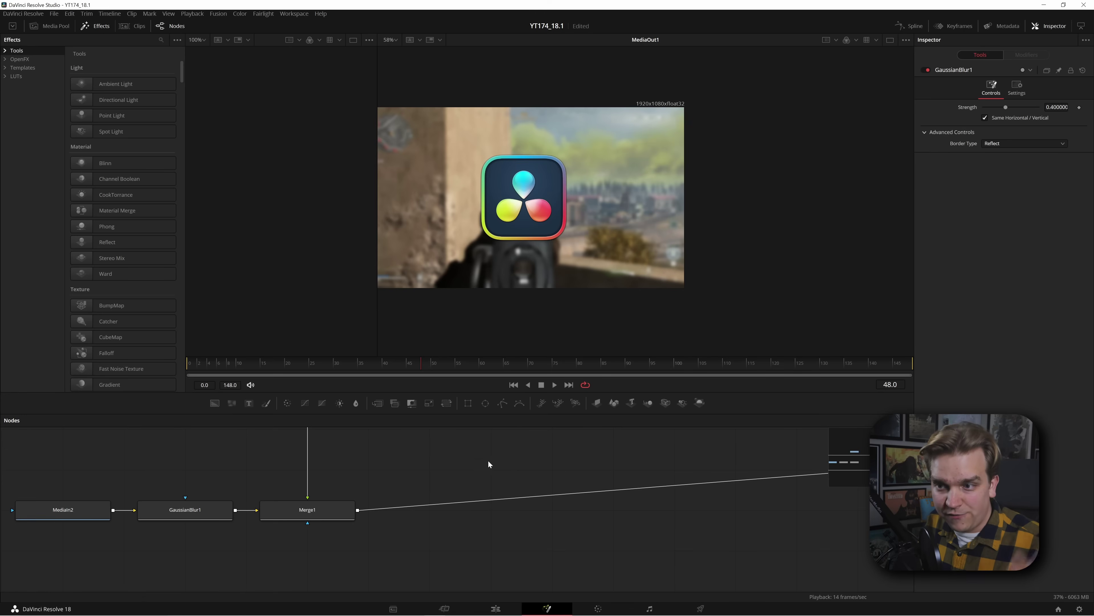
left_click_drag(430, 453, 423, 460)
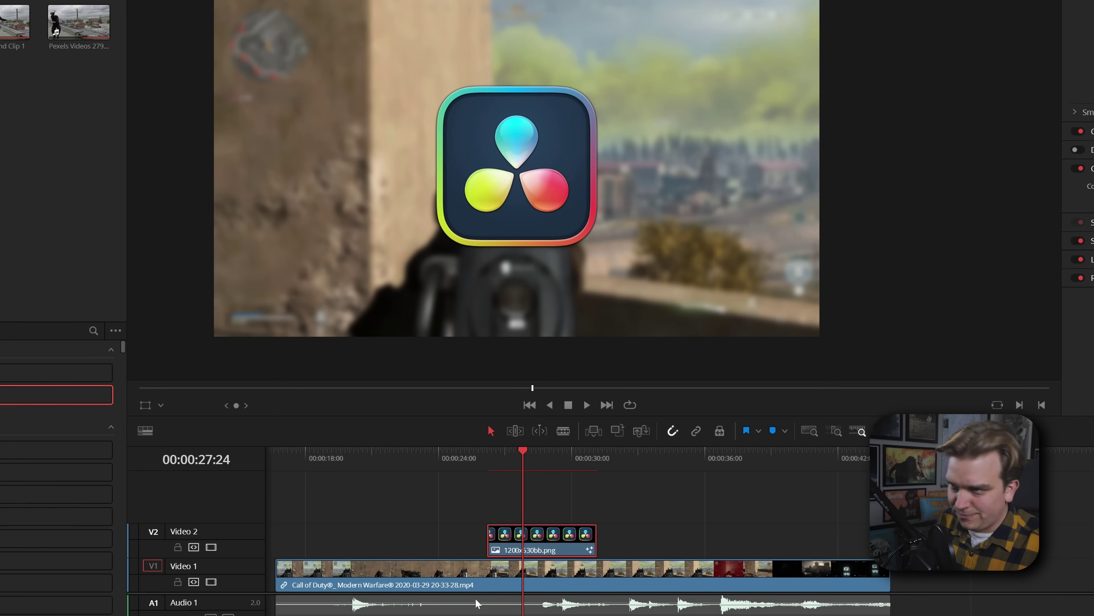
left_click(524, 460)
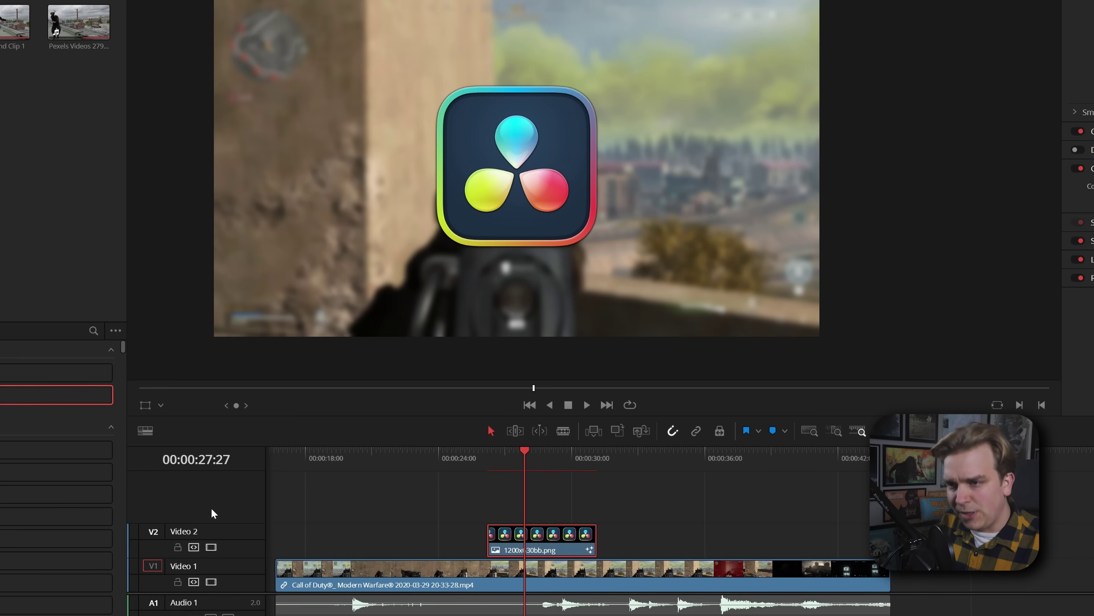
left_click(211, 547)
left_click(211, 547)
left_click(211, 547)
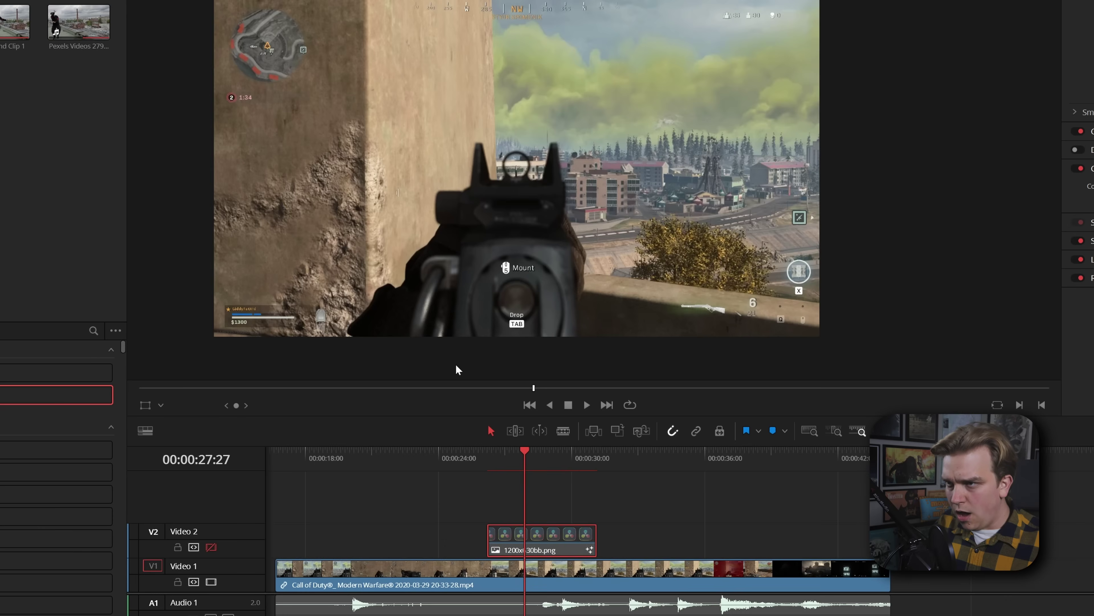
scroll(455, 278, "up", 3)
left_click(211, 547)
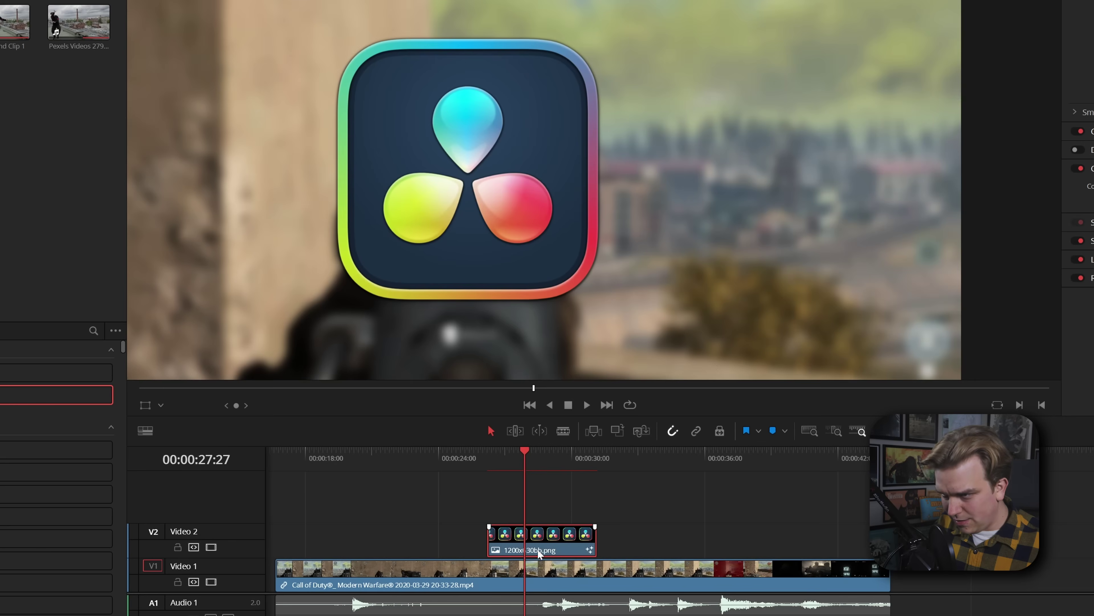
left_click(211, 547)
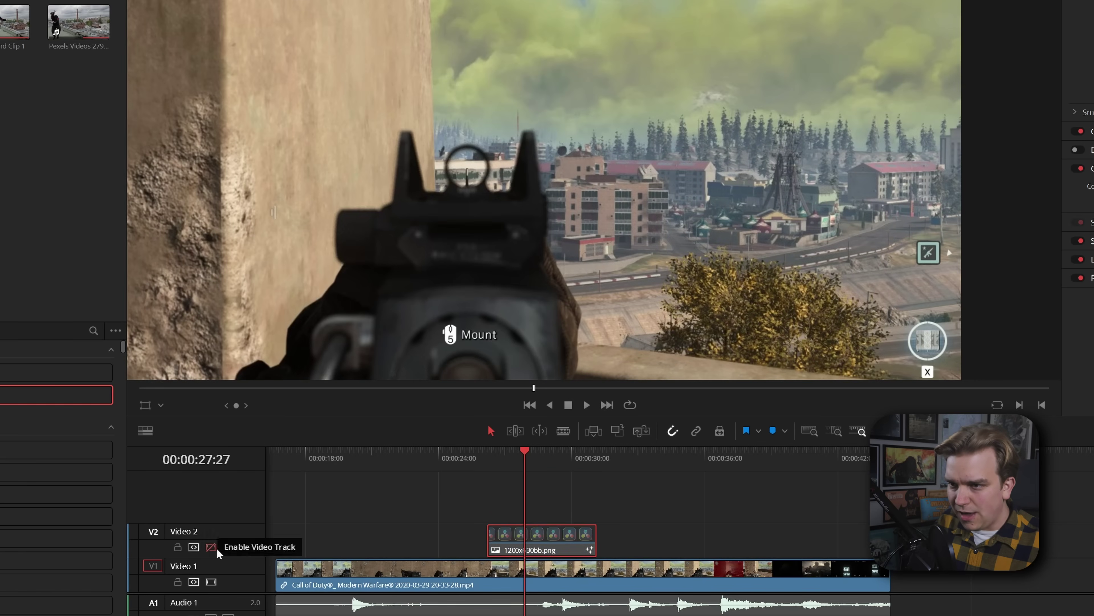
left_click(396, 569)
key("d")
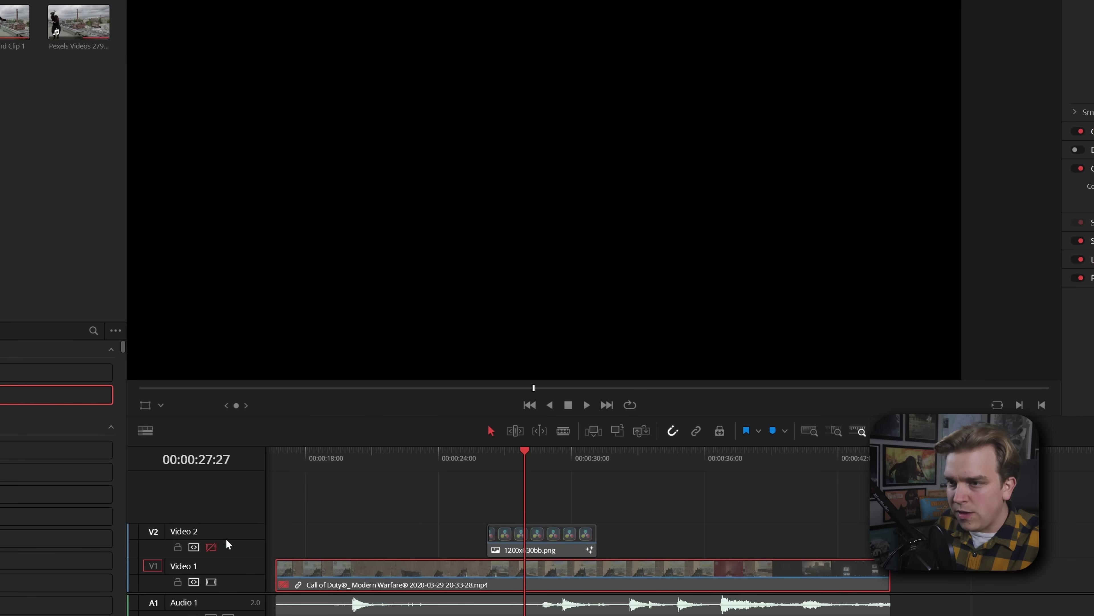
left_click(211, 546)
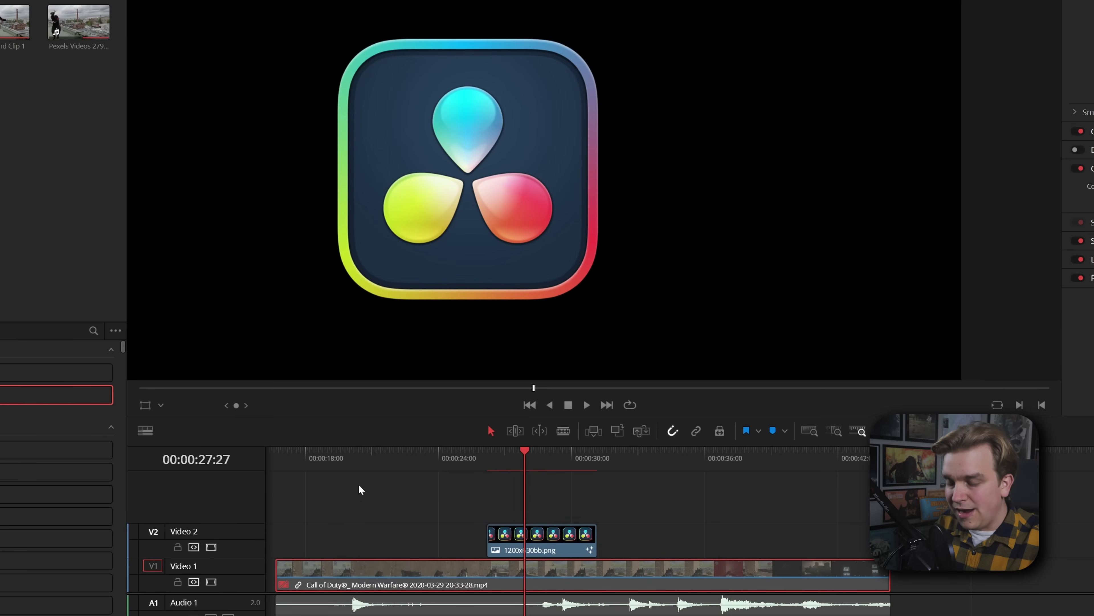
left_click(211, 582)
left_click(212, 582)
key("d")
mouse_move(364, 576)
left_mouse_down()
mouse_move(485, 567)
mouse_move(353, 568)
left_mouse_up()
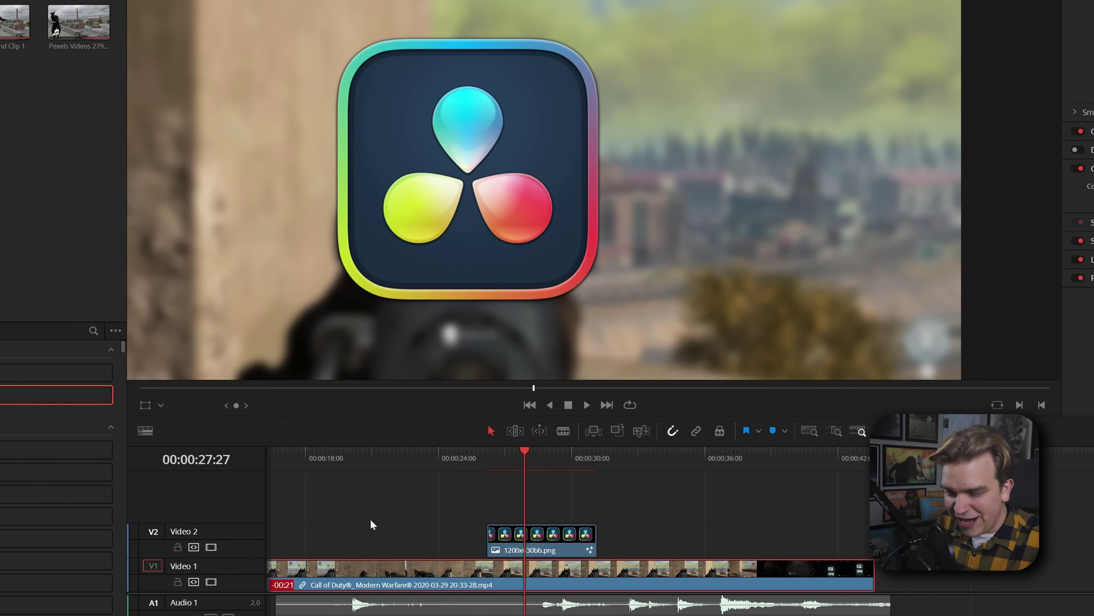
scroll(370, 520, "up", 3)
mouse_move(426, 567)
left_mouse_down()
mouse_move(444, 571)
mouse_move(428, 569)
left_mouse_up()
left_click_drag(593, 457, 544, 466)
key("space")
key("space")
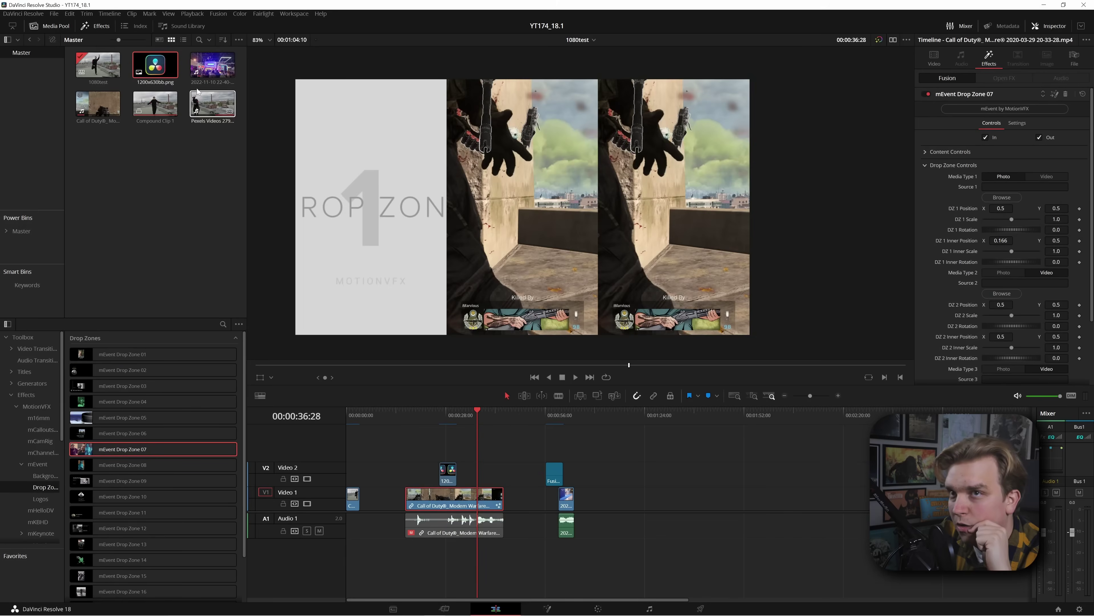
Drop 1200x630bb.png into Source 1, then highlight the faster VariBlur and FilmGrain release notes
left_click_drag(155, 65, 1021, 181)
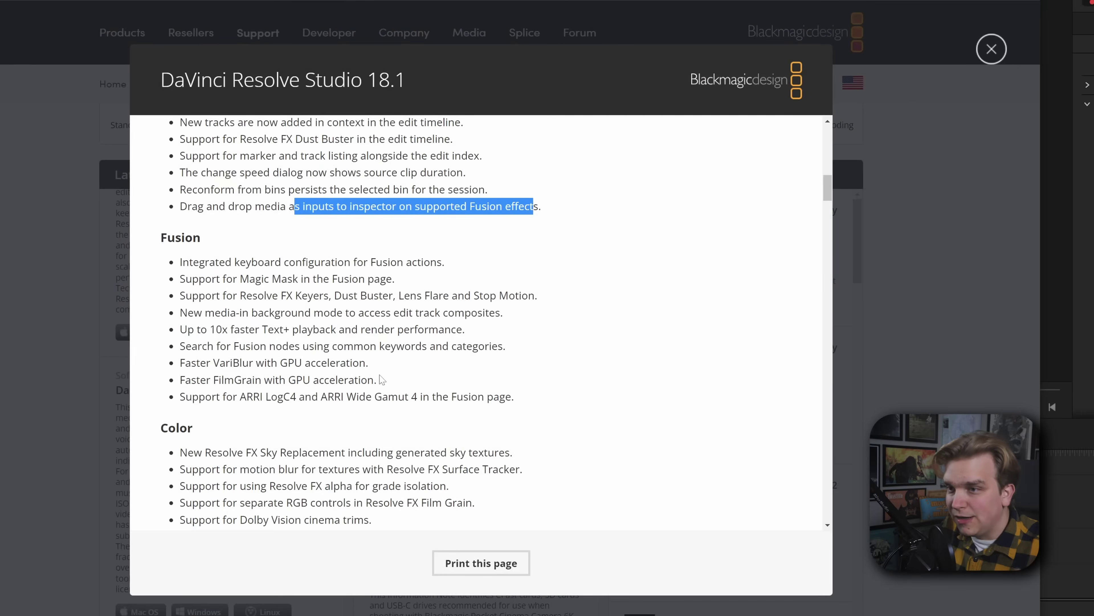
left_click_drag(361, 379, 197, 328)
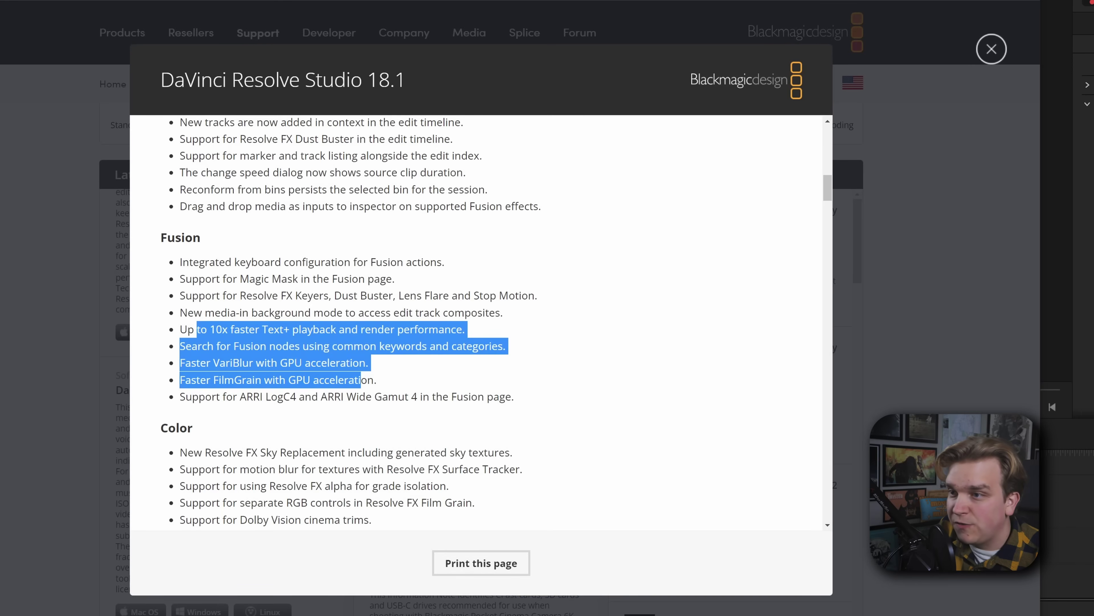
left_click_drag(427, 346, 324, 346)
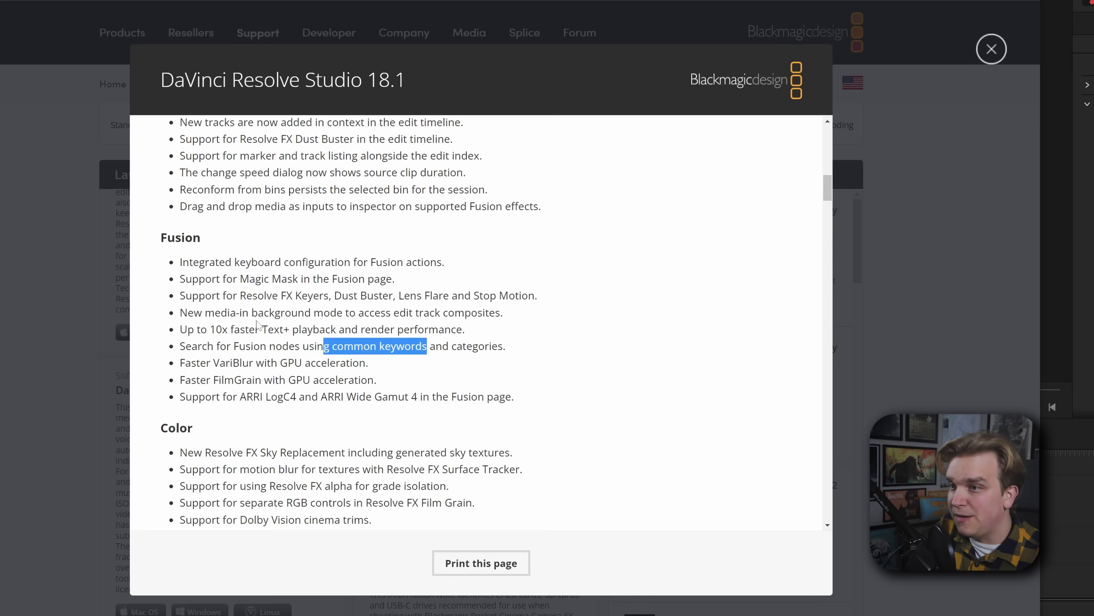
left_click_drag(257, 321, 370, 329)
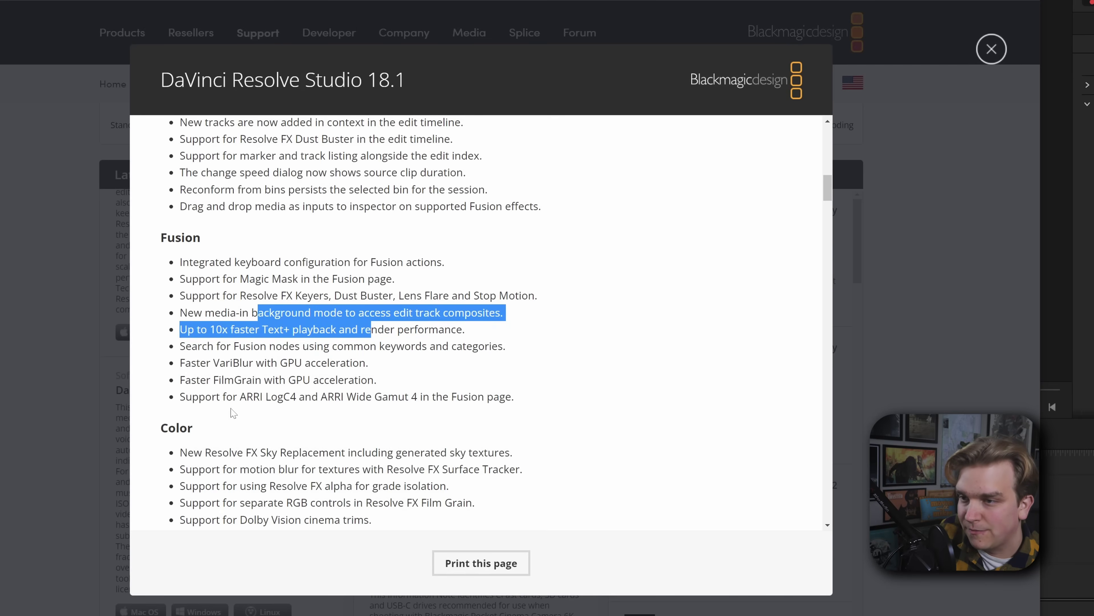
scroll(232, 413, "down", 2)
left_click_drag(237, 391, 328, 390)
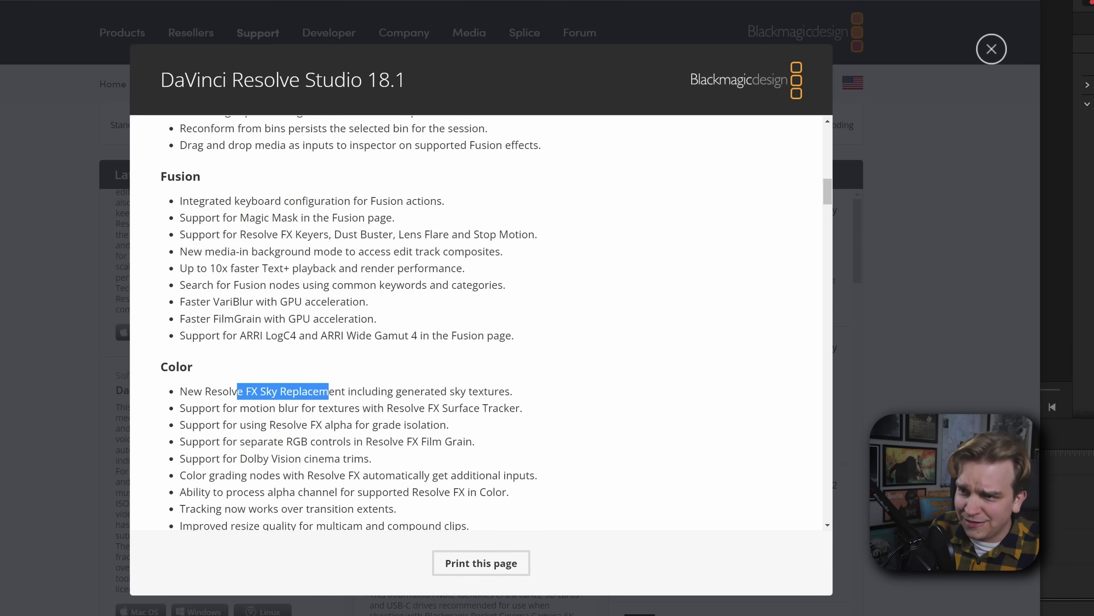
left_click_drag(482, 408, 373, 408)
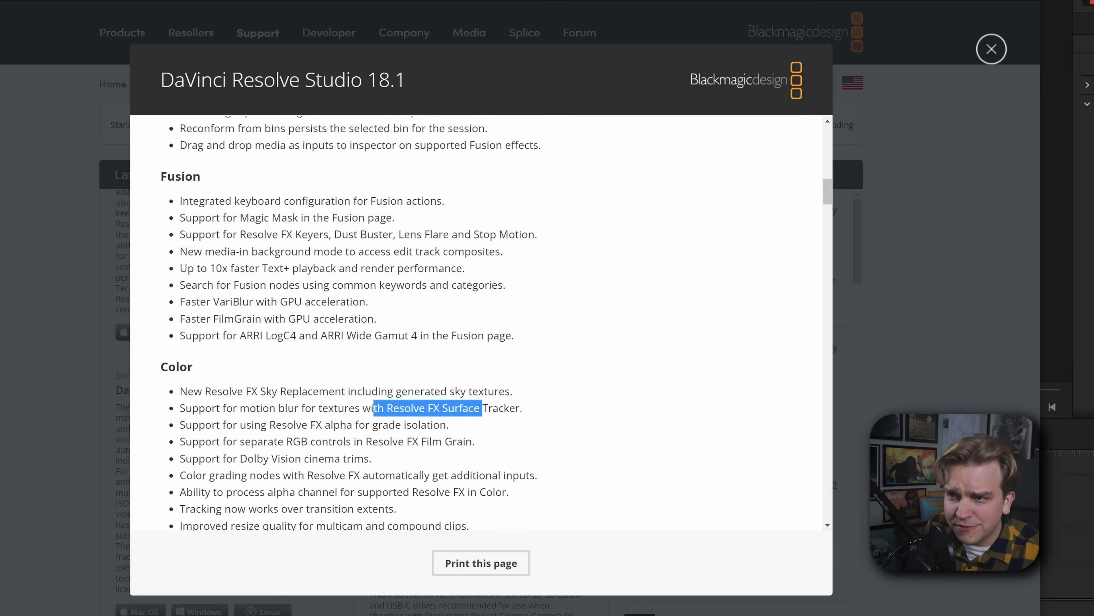
scroll(478, 323, "down", 15)
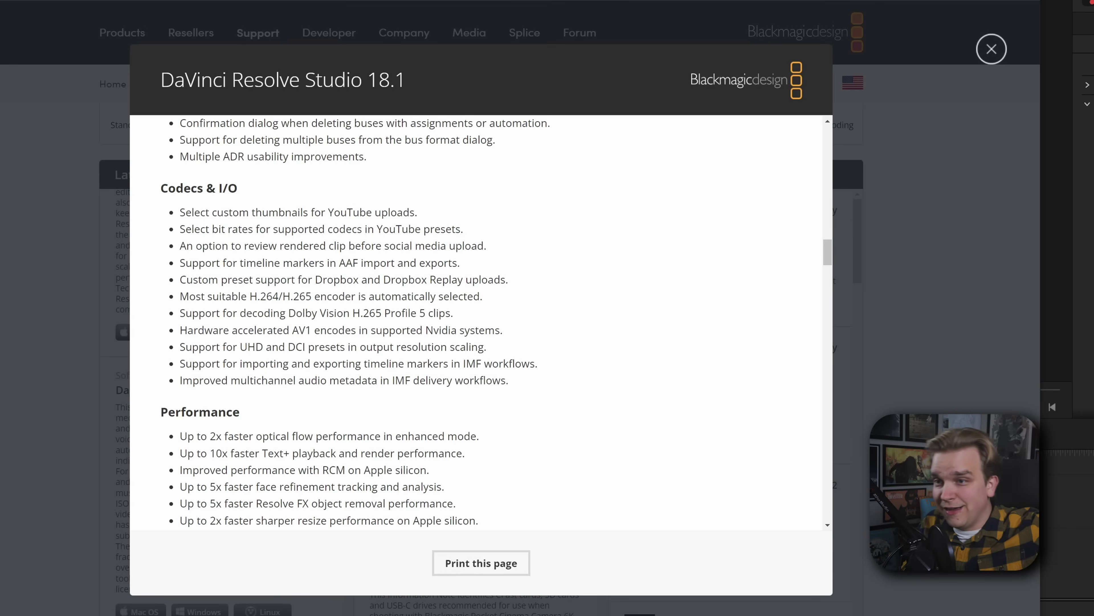
left_click_drag(186, 330, 426, 331)
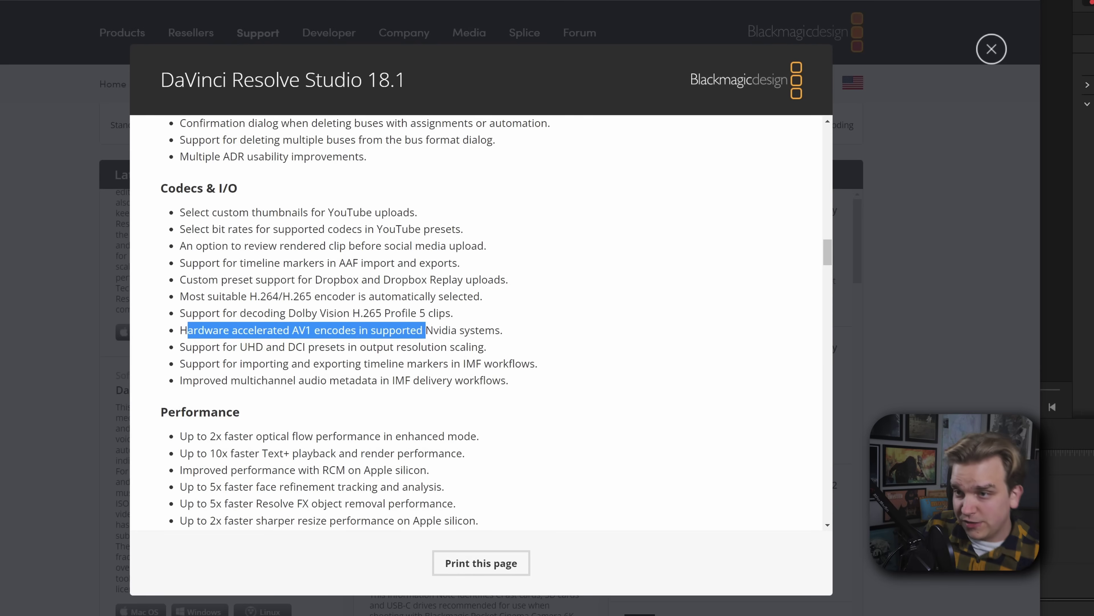
left_click_drag(221, 347, 276, 363)
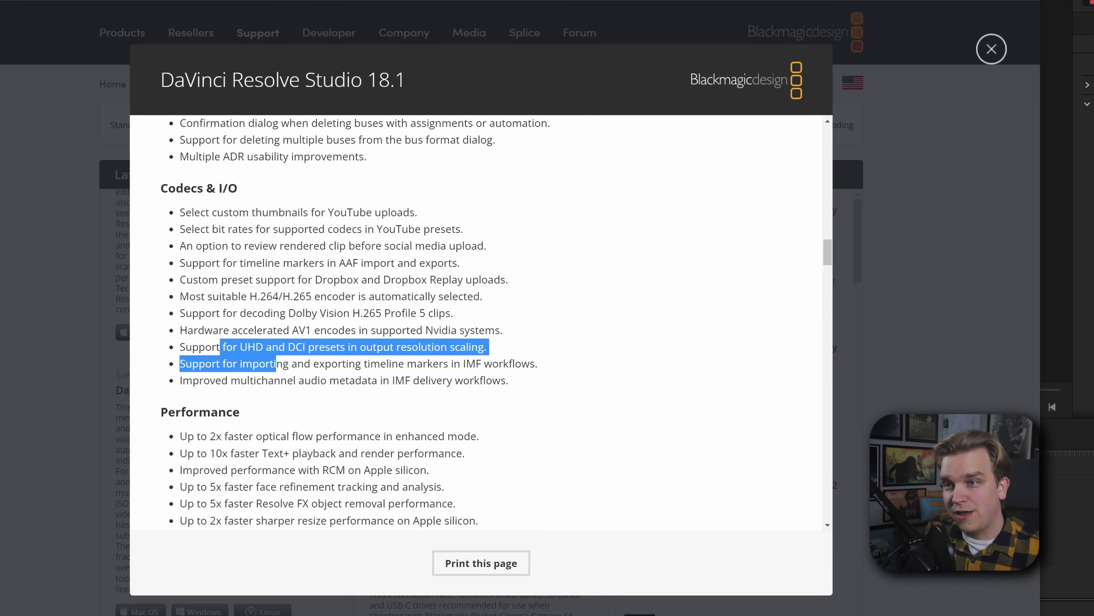
scroll(276, 363, "down", 5)
left_click_drag(201, 192, 222, 208)
left_click_drag(179, 292, 444, 342)
left_click(444, 343)
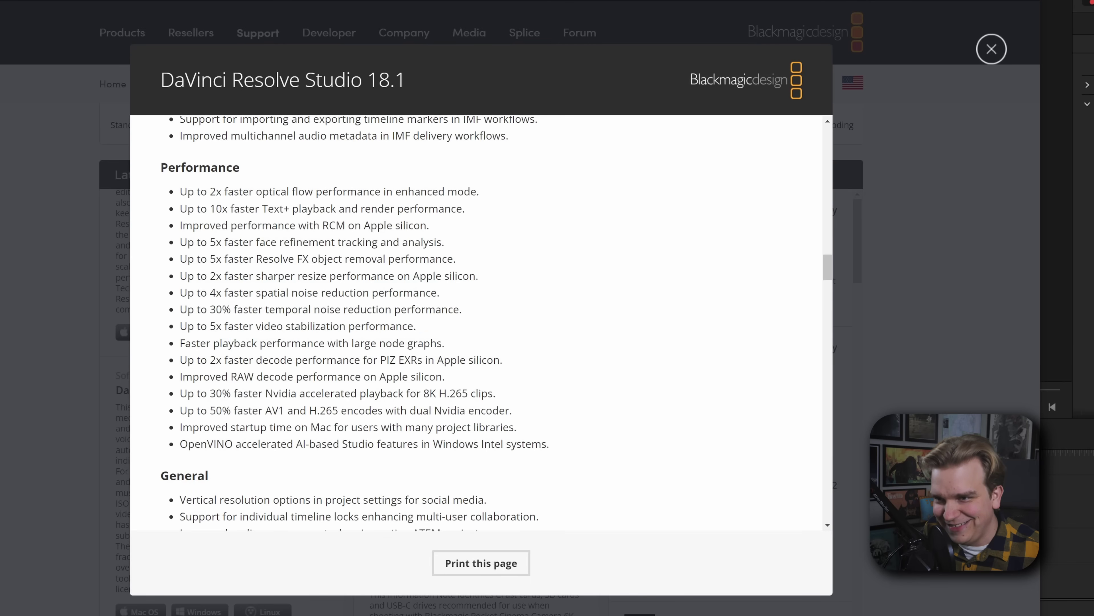
scroll(328, 289, "down", 5)
left_click_drag(237, 288, 425, 288)
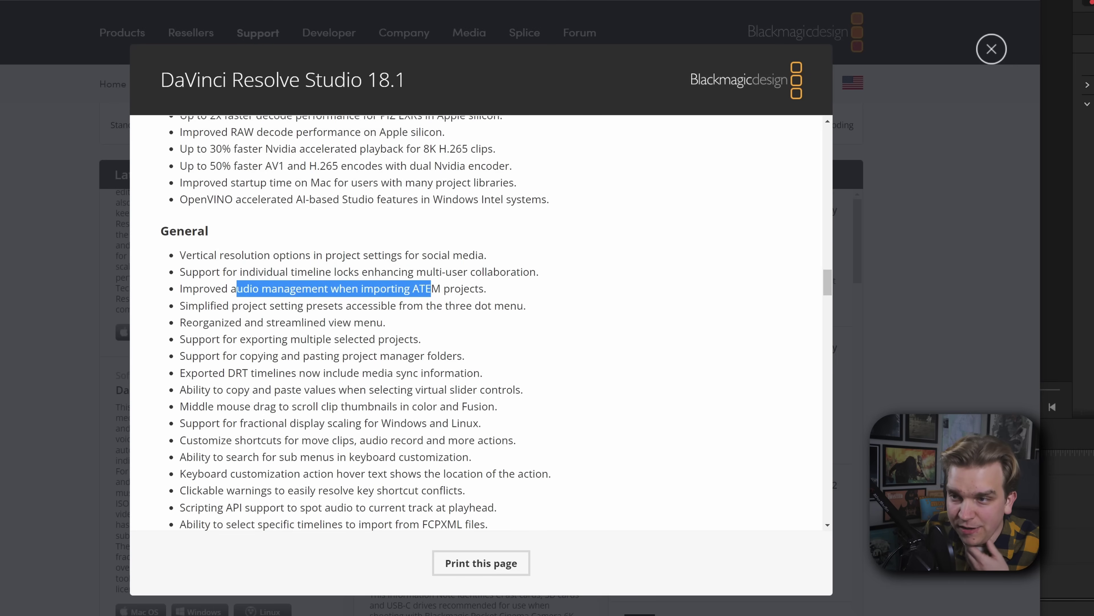
scroll(430, 288, "down", 10)
left_click_drag(246, 412, 498, 453)
left_click(498, 453)
left_click_drag(246, 412, 515, 452)
scroll(480, 323, "down", 2)
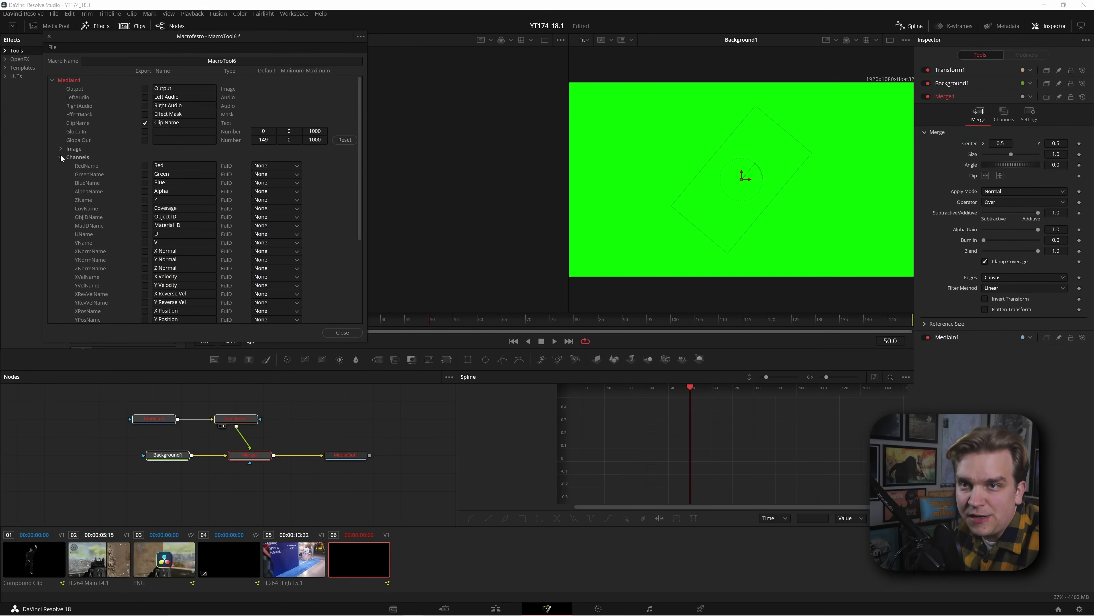
Collapse the Media1 channels, expand Background1, and tick Export for its TopLeftGreen colour
left_click(60, 156)
left_click(51, 225)
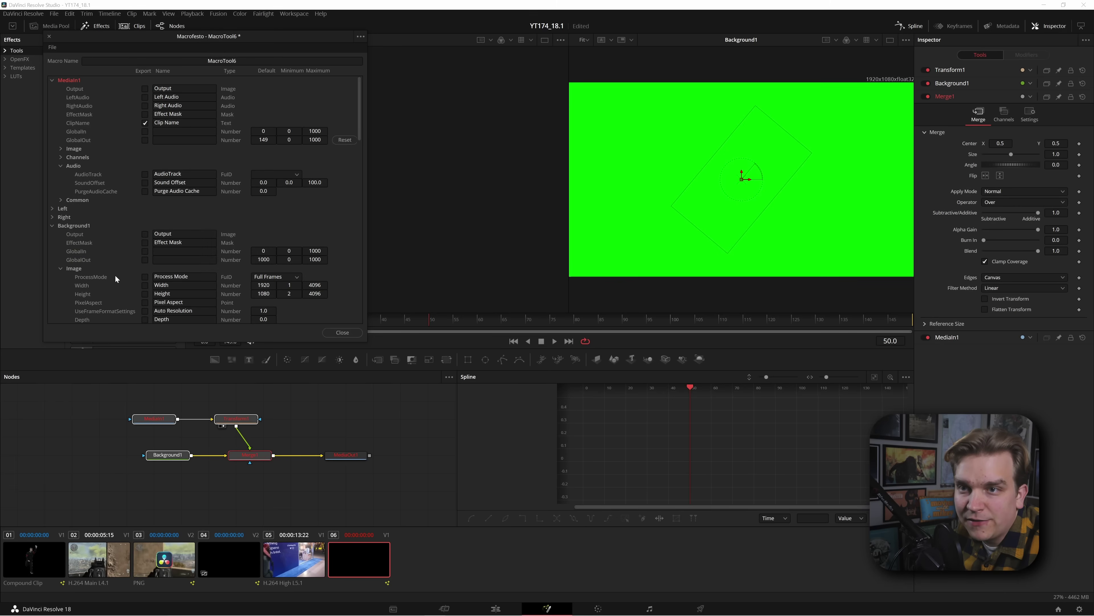
scroll(148, 293, "down", 2)
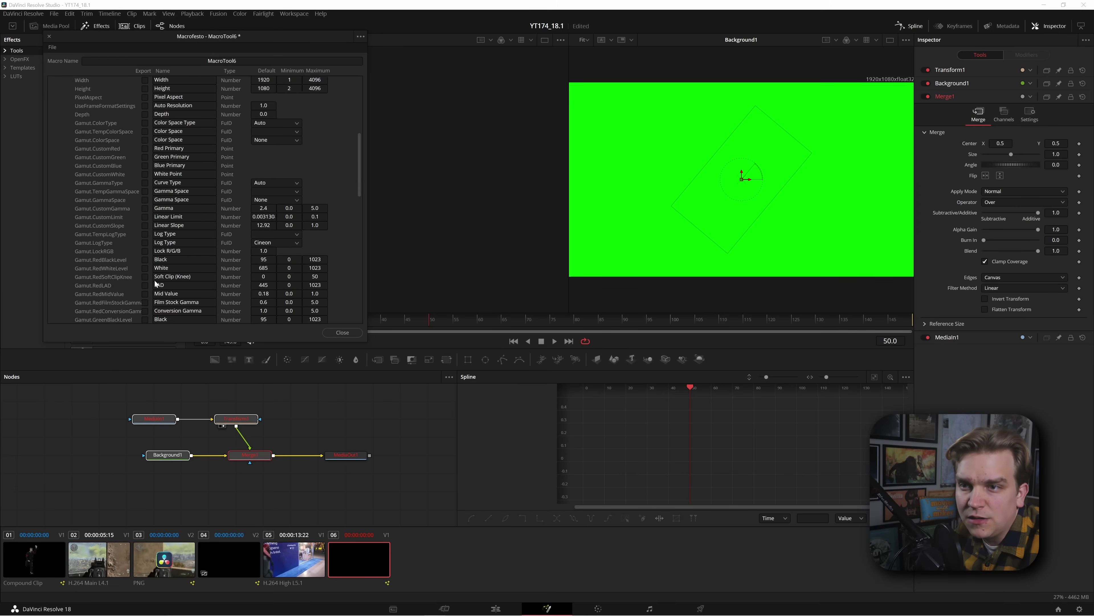
left_click(61, 217)
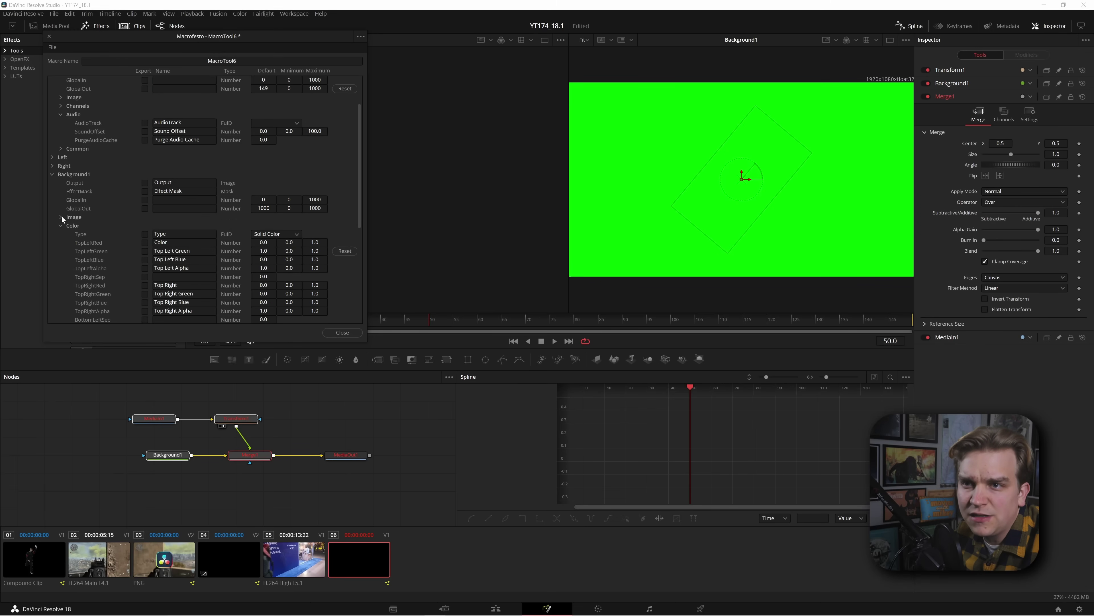
left_click(145, 252)
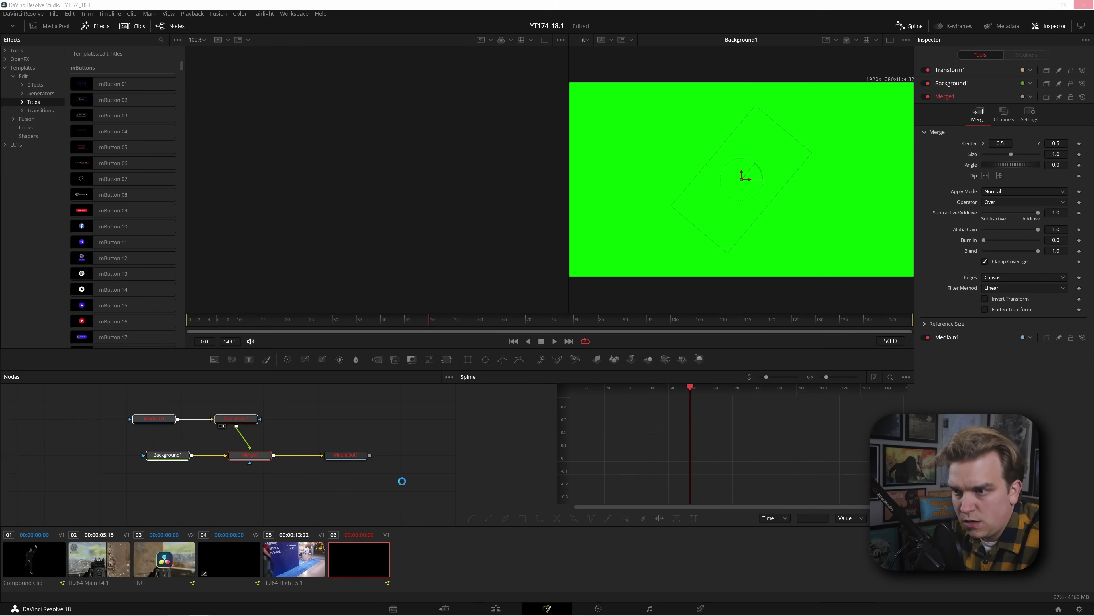
On the Edit page, swap the old drop-zone title for the DROPZONE title on V1 and select it
left_click(495, 608)
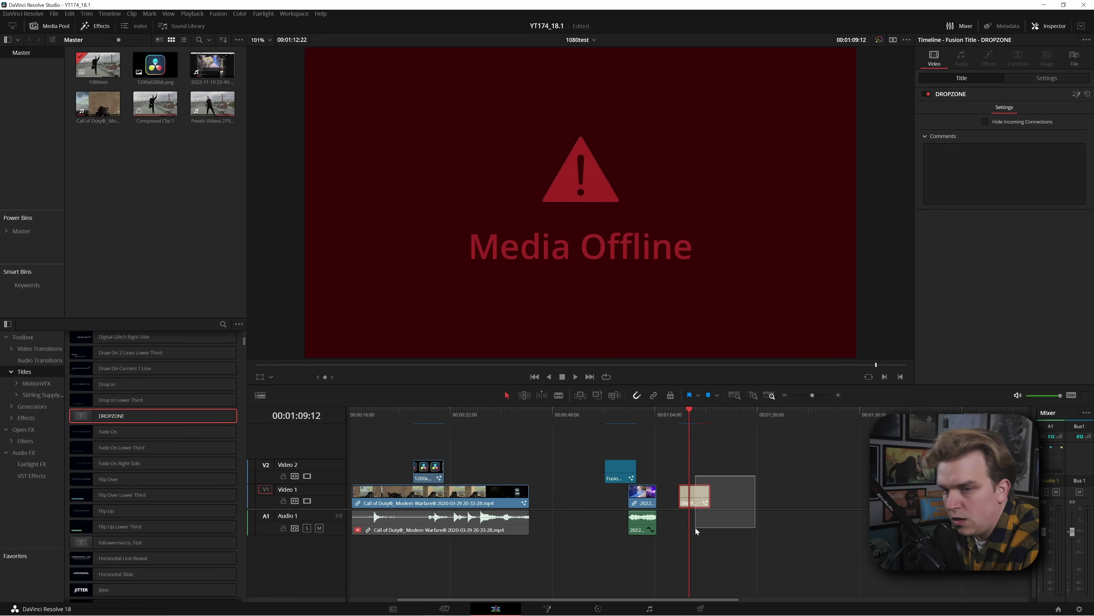
key("Delete")
left_click_drag(151, 416, 688, 503)
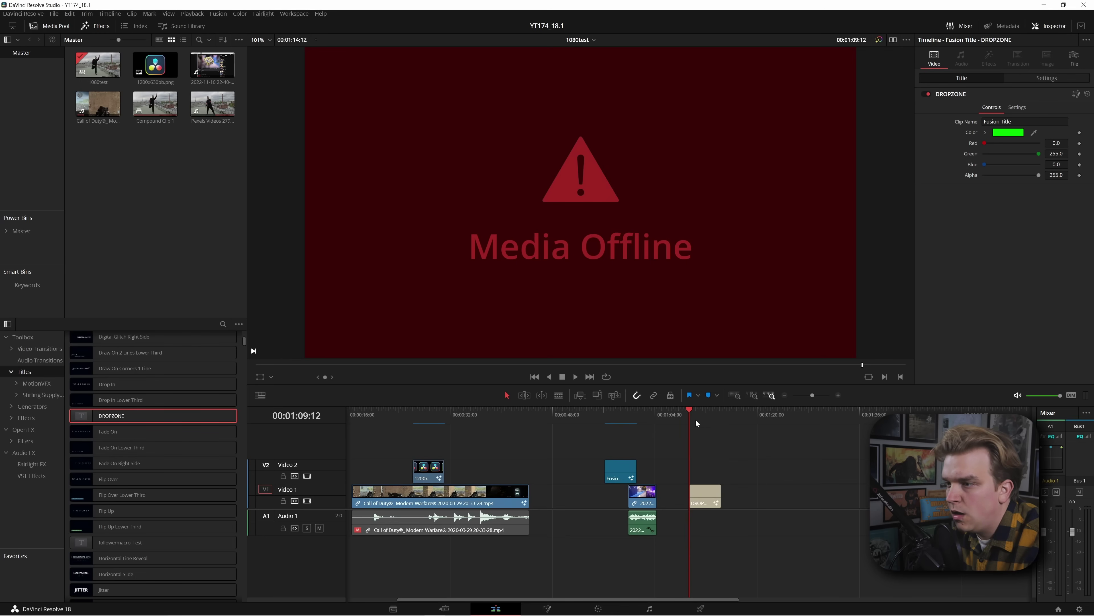
left_click_drag(698, 419, 703, 419)
left_click(698, 502)
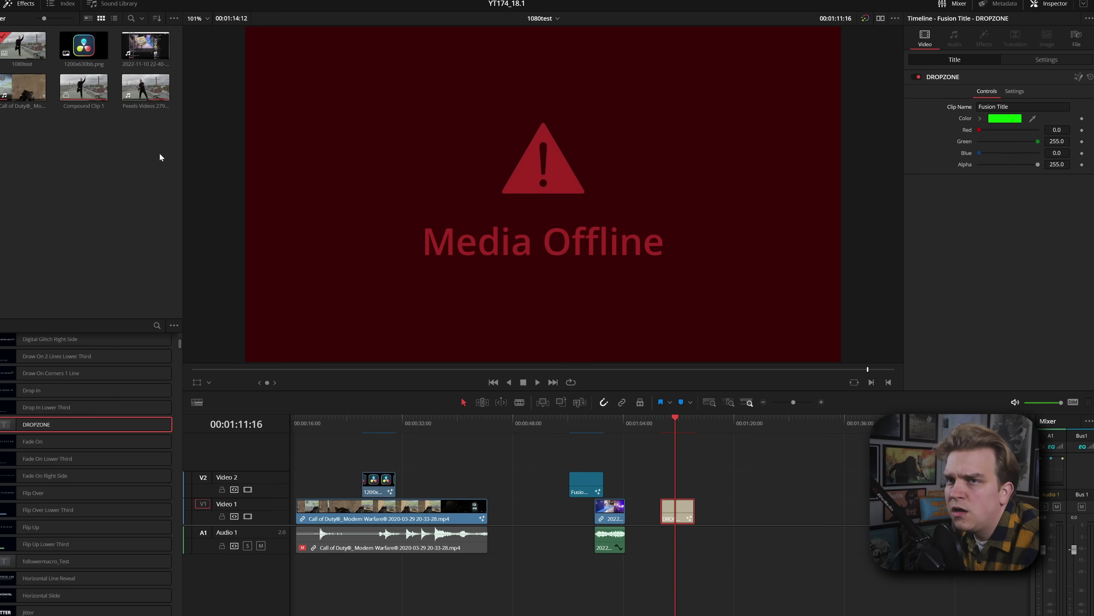
Load 1200x630bb.png into the title's Clip Name and play the spinning logo on green
left_click_drag(104, 53, 1005, 111)
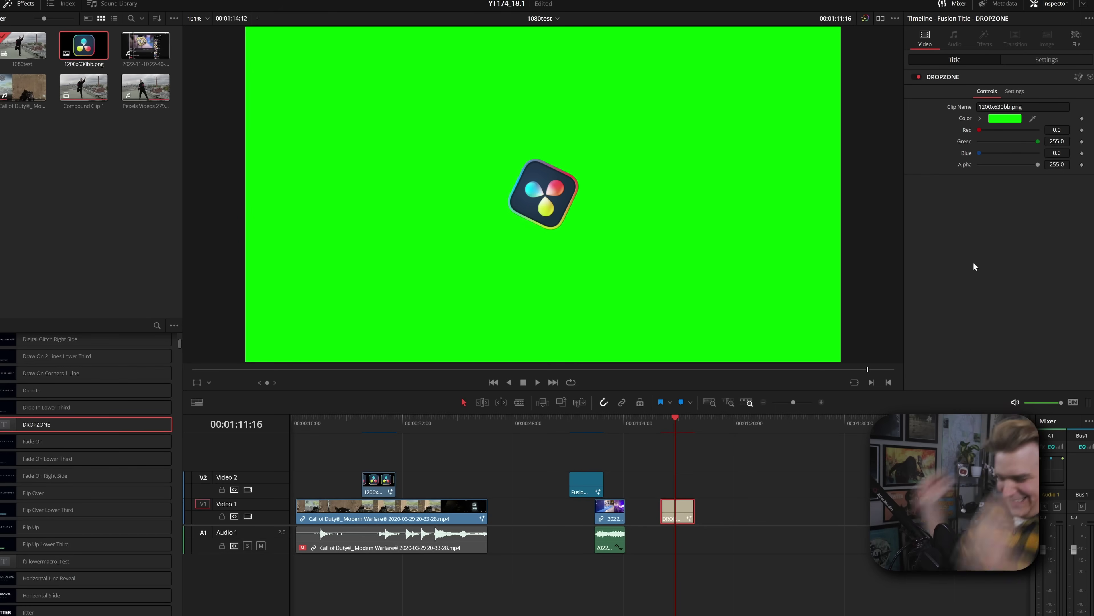
left_click(662, 420)
key("space")
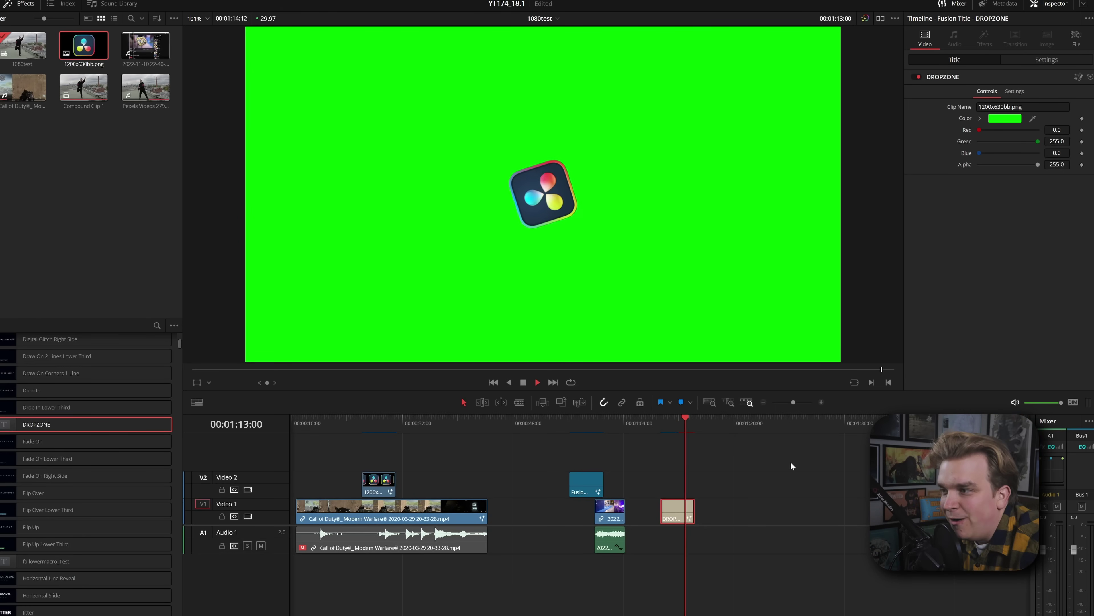
left_click(661, 425)
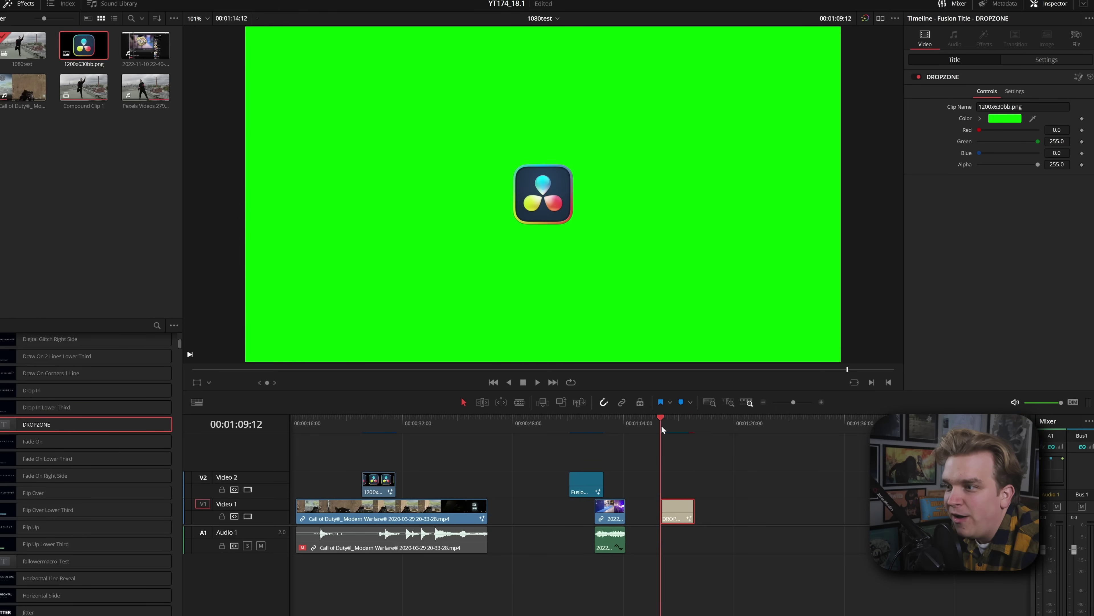
key("space")
left_click(757, 490)
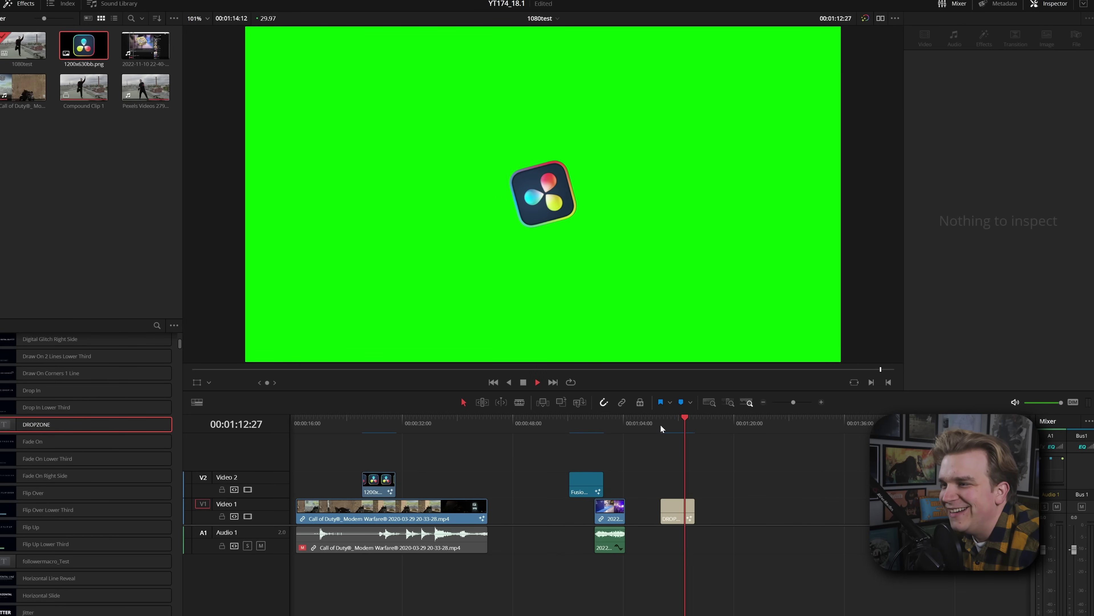
left_click_drag(661, 425, 666, 425)
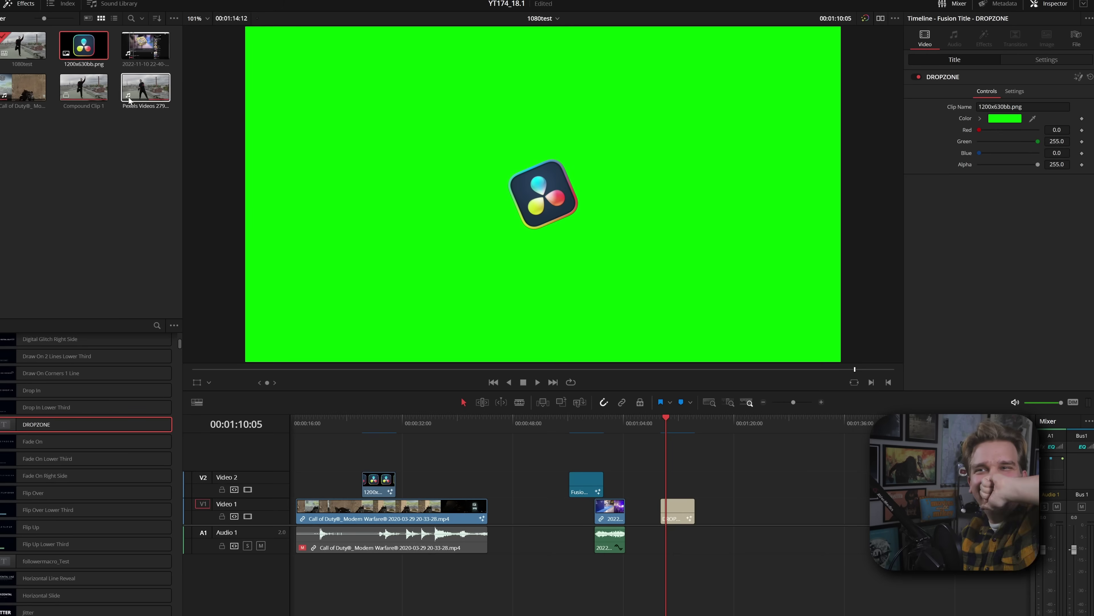
Load Pexels Videos 2795750.mp4 into the DROPZONE title and play the rooftop dancer footage
left_click_drag(129, 100, 1017, 111)
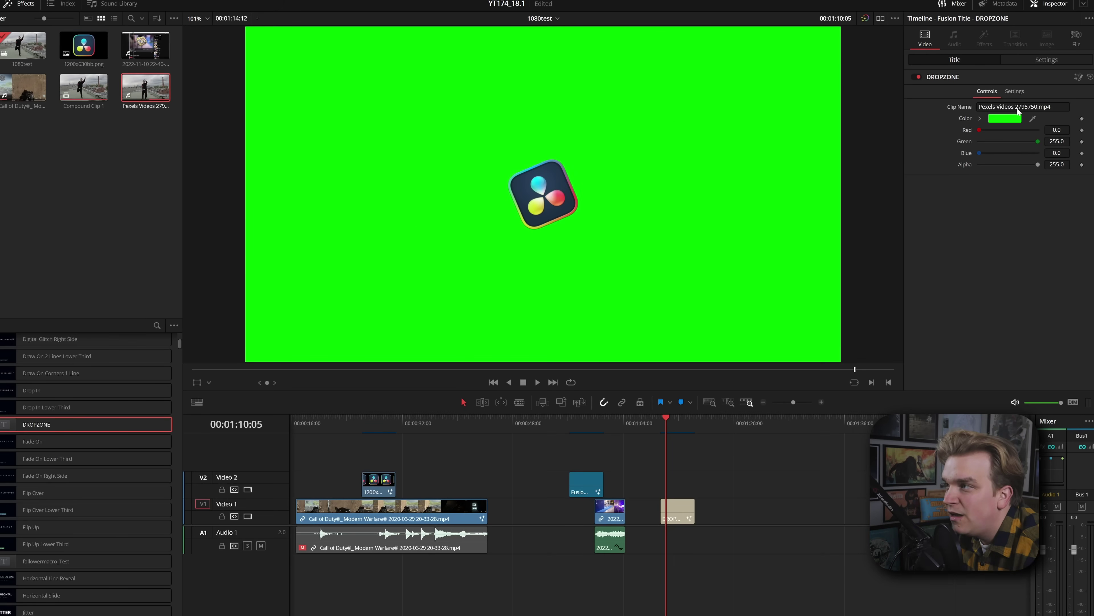
key("space")
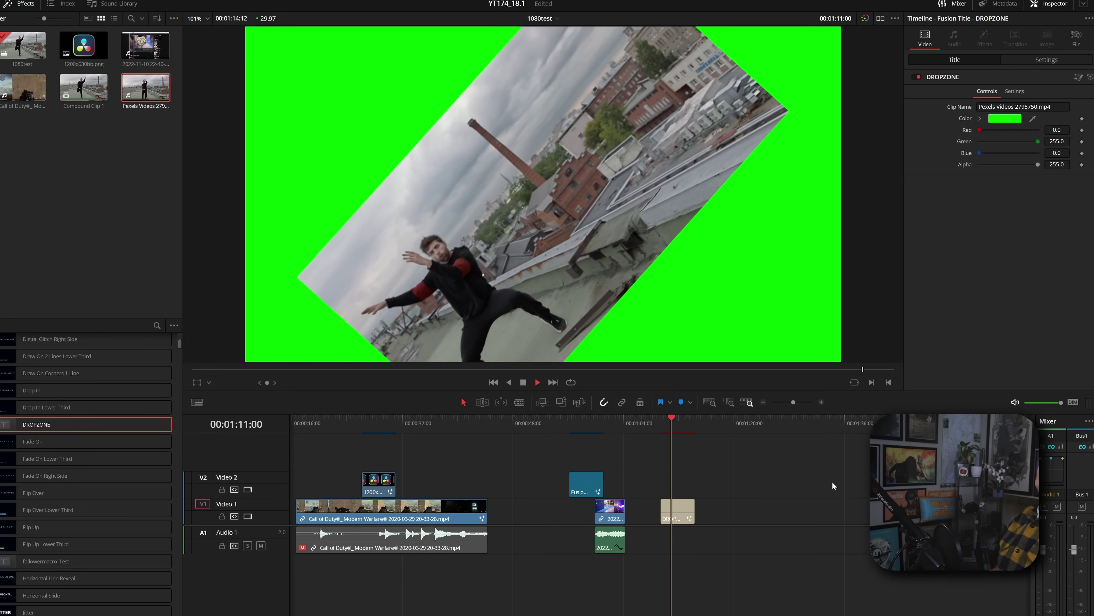
key("space")
key("b")
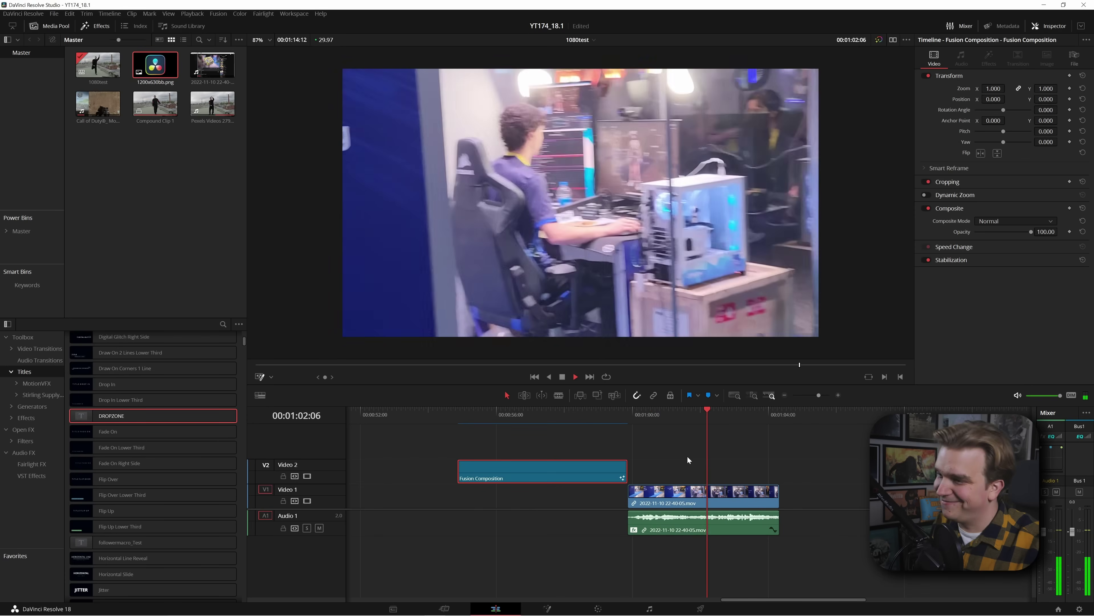
left_click(687, 456)
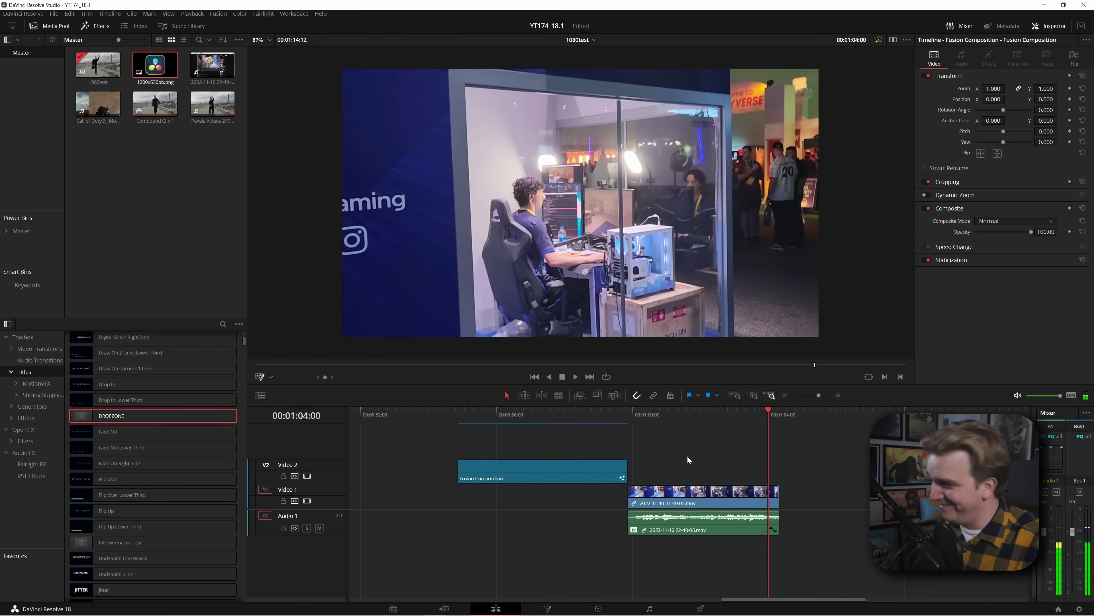